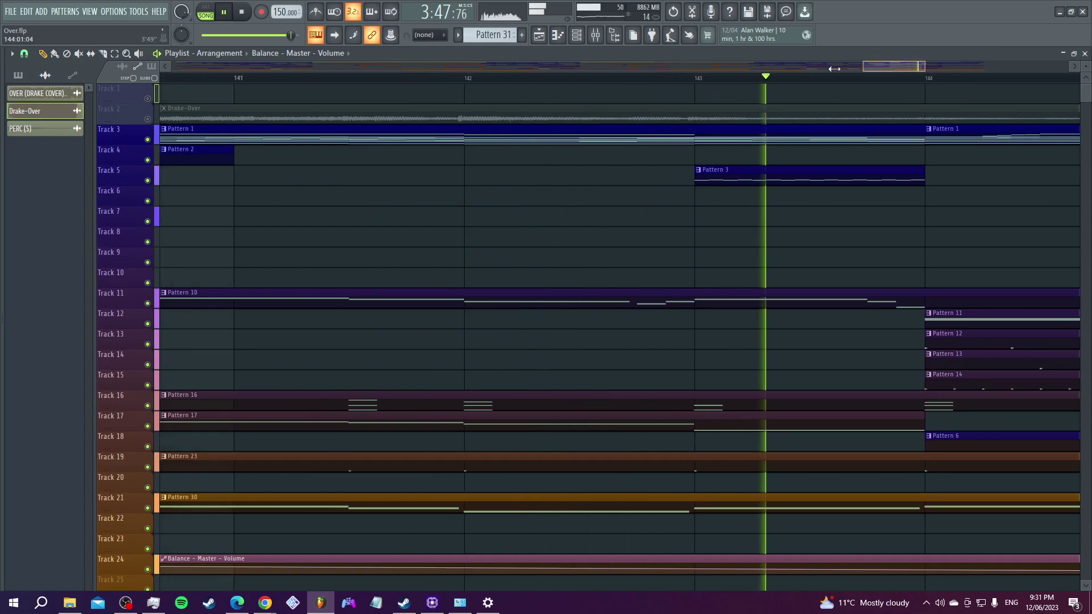
- View the full arrangement in the playlist and stop playback
{"action": "scroll", "coordinate": [904, 66], "scroll_direction": "down", "scroll_amount": 5}
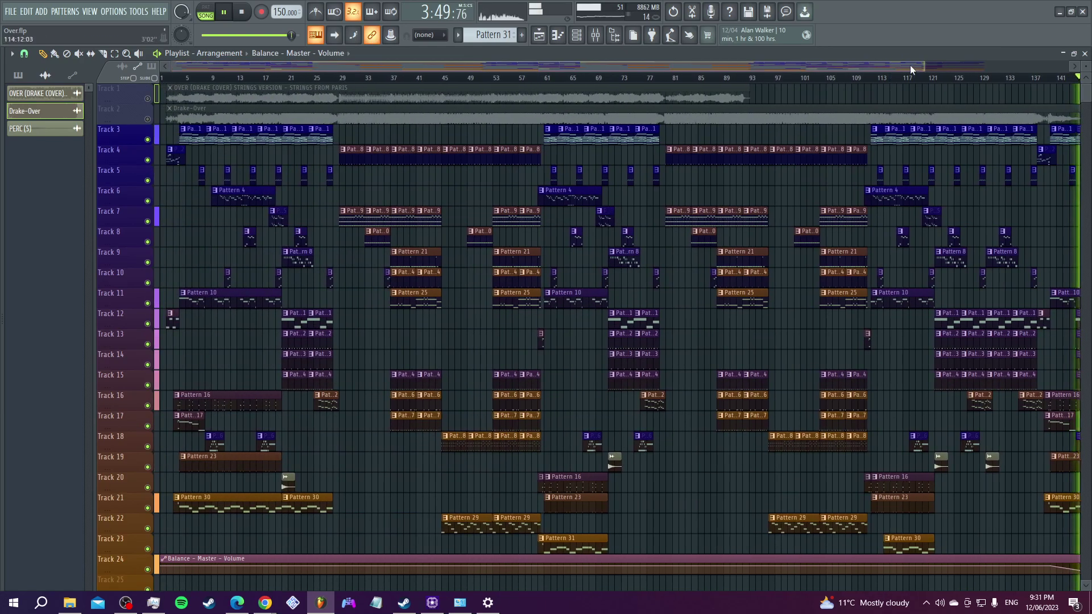
{"action": "left_click_drag", "start_coordinate": [922, 65], "coordinate": [1018, 67]}
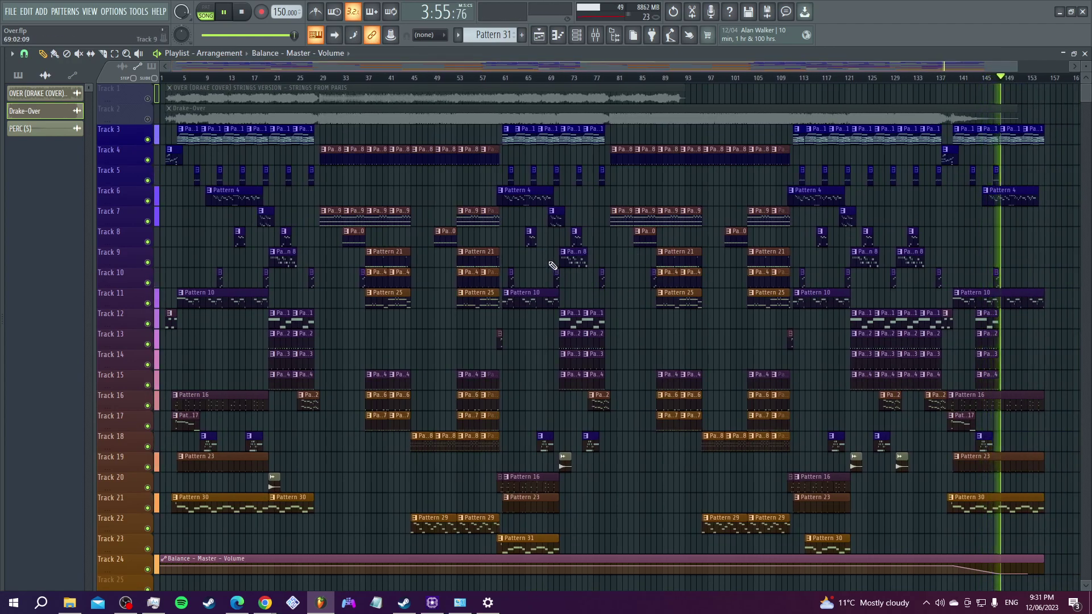
{"action": "key", "text": "space"}
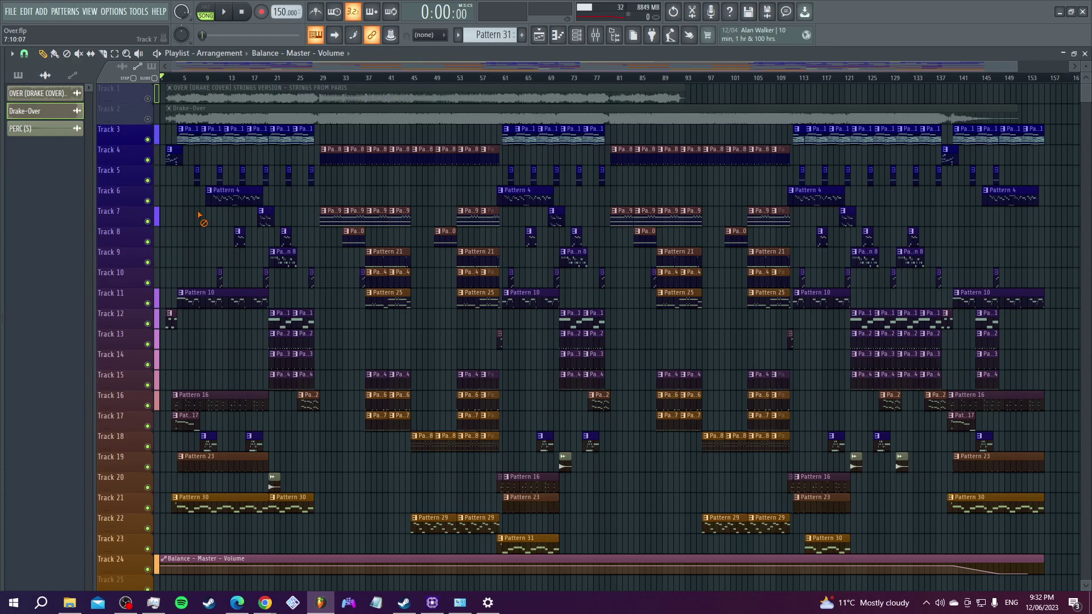
- Select Pattern 2 in the arrangement's opening bars and look through its instruments in the channel rack
{"action": "left_click_drag", "start_coordinate": [1015, 67], "coordinate": [224, 241]}
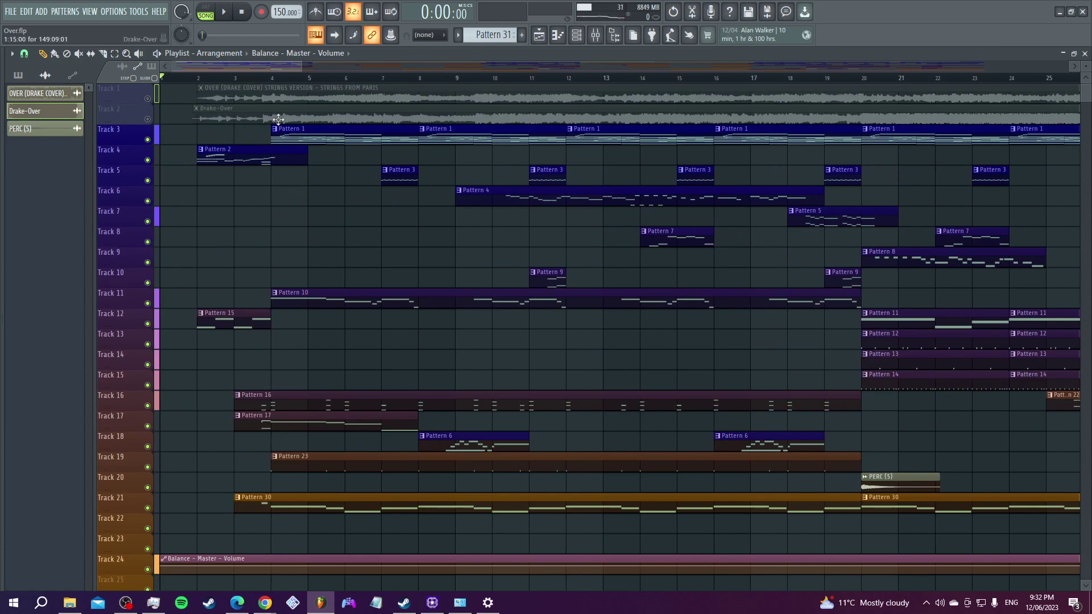
{"action": "scroll", "coordinate": [298, 191], "scroll_direction": "down", "scroll_amount": 2}
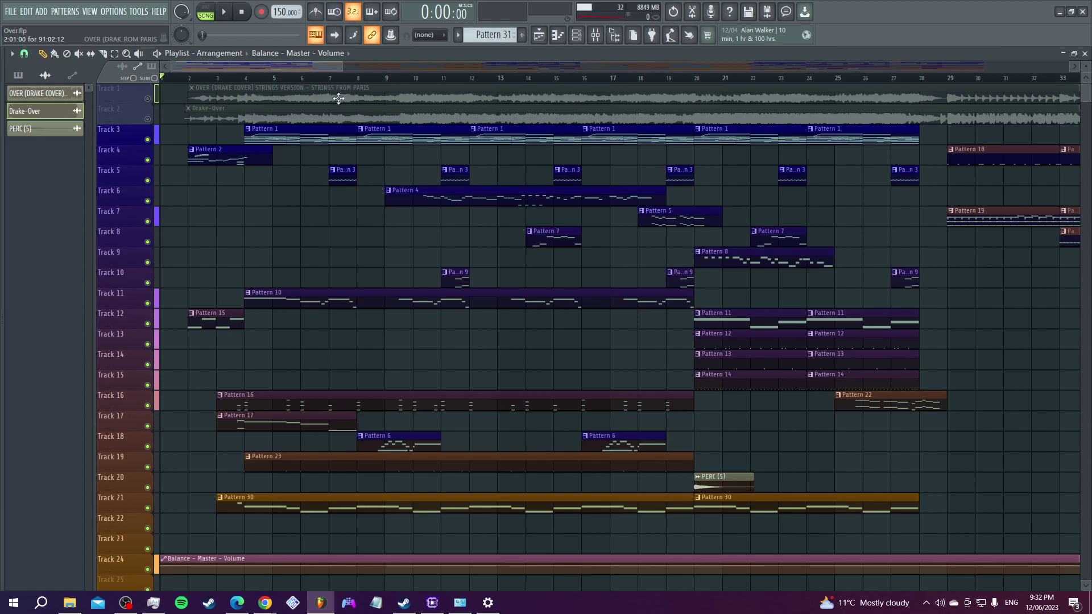
{"action": "left_click", "coordinate": [247, 160]}
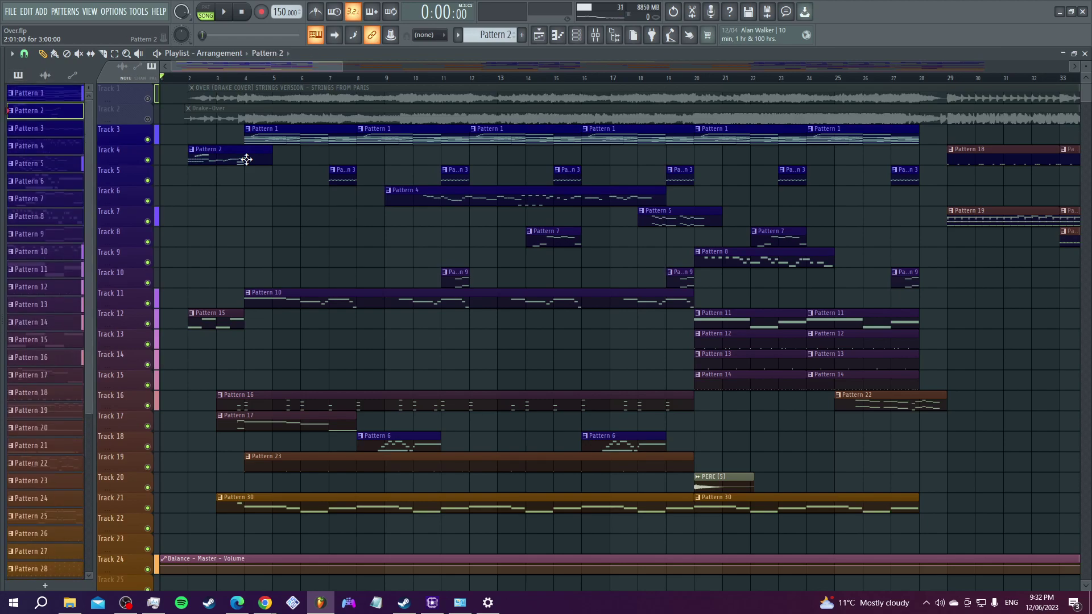
{"action": "left_click", "coordinate": [576, 38]}
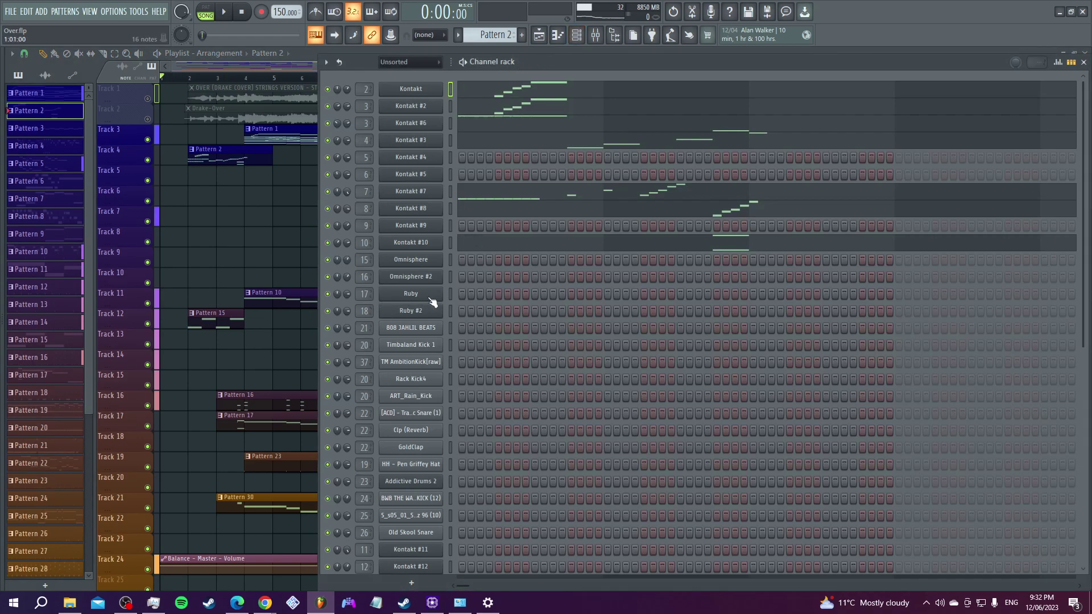
{"action": "scroll", "coordinate": [472, 315], "scroll_direction": "down", "scroll_amount": 9}
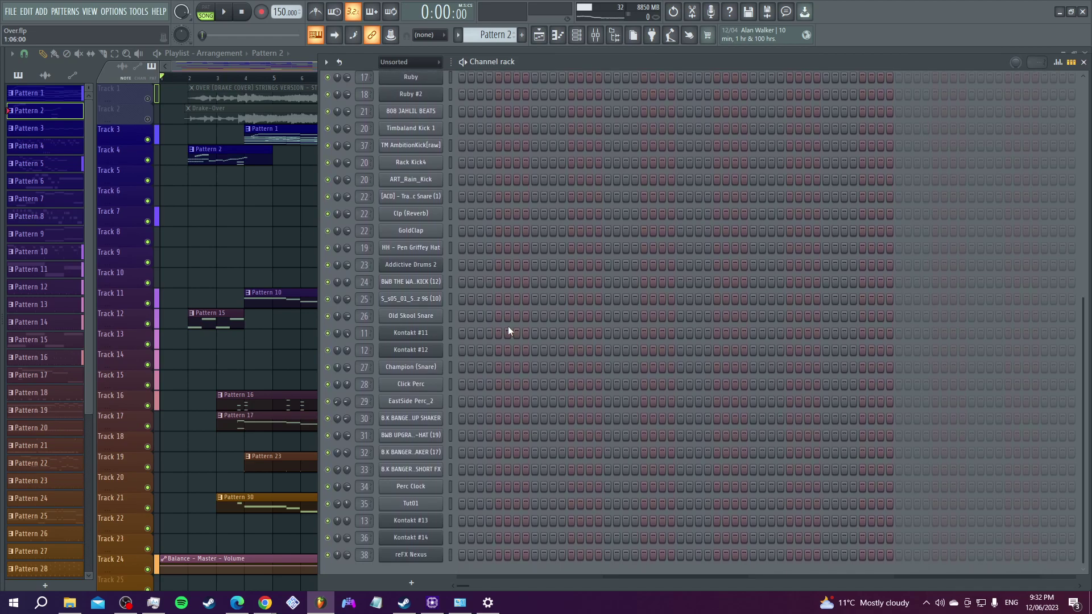
{"action": "scroll", "coordinate": [507, 326], "scroll_direction": "up", "scroll_amount": 9}
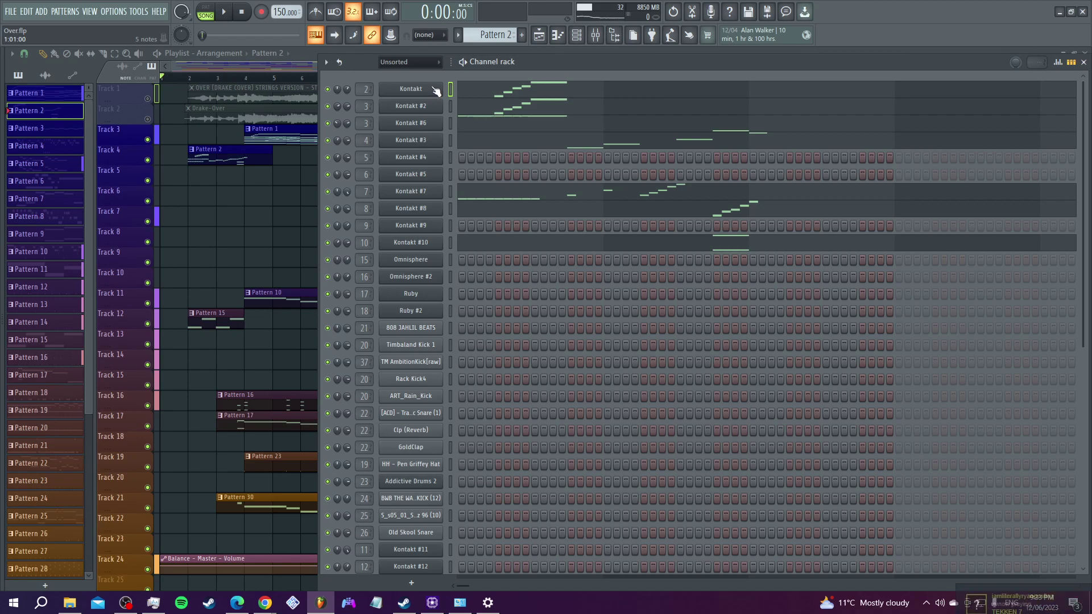
- Inspect the Session Strings 2 instrument on the Kontakt channel and browse Kontakt's library list
{"action": "left_click", "coordinate": [435, 90]}
{"action": "left_click_drag", "start_coordinate": [394, 155], "coordinate": [386, 112]}
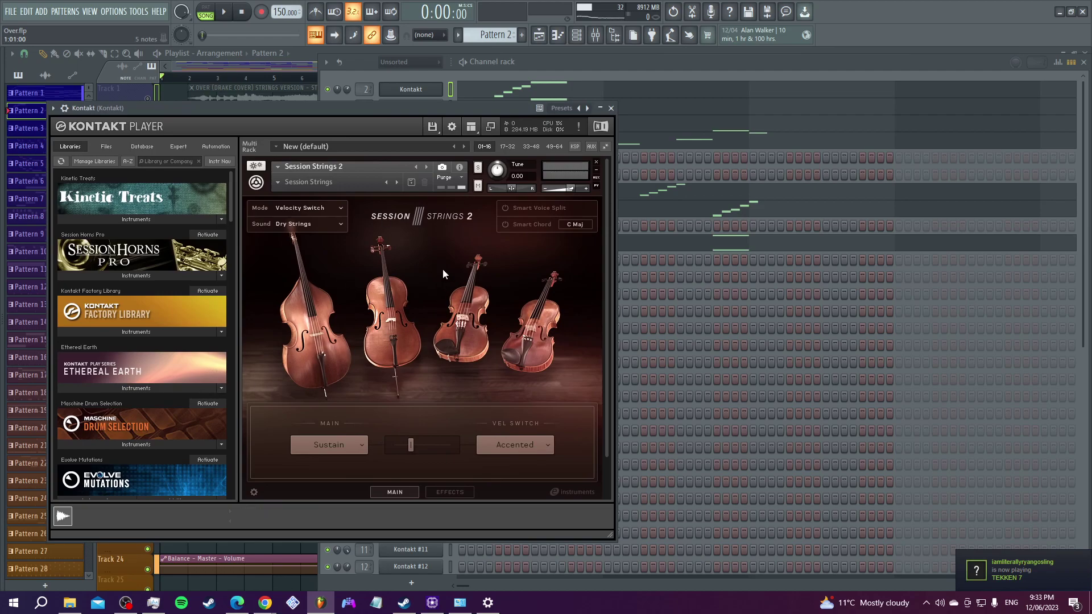
{"action": "scroll", "coordinate": [162, 347], "scroll_direction": "down", "scroll_amount": 10}
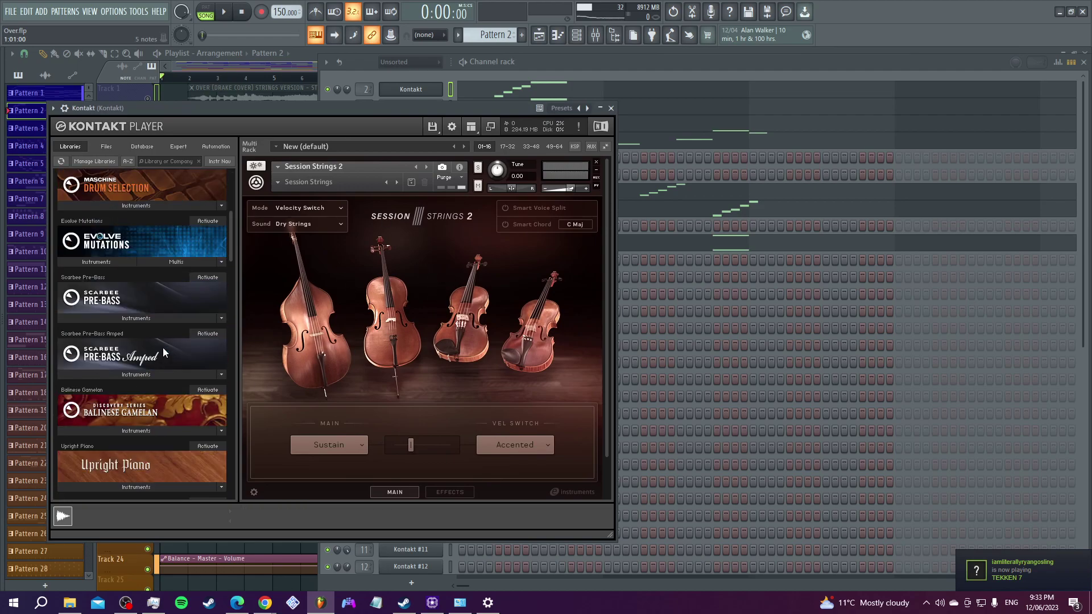
{"action": "left_click", "coordinate": [556, 68]}
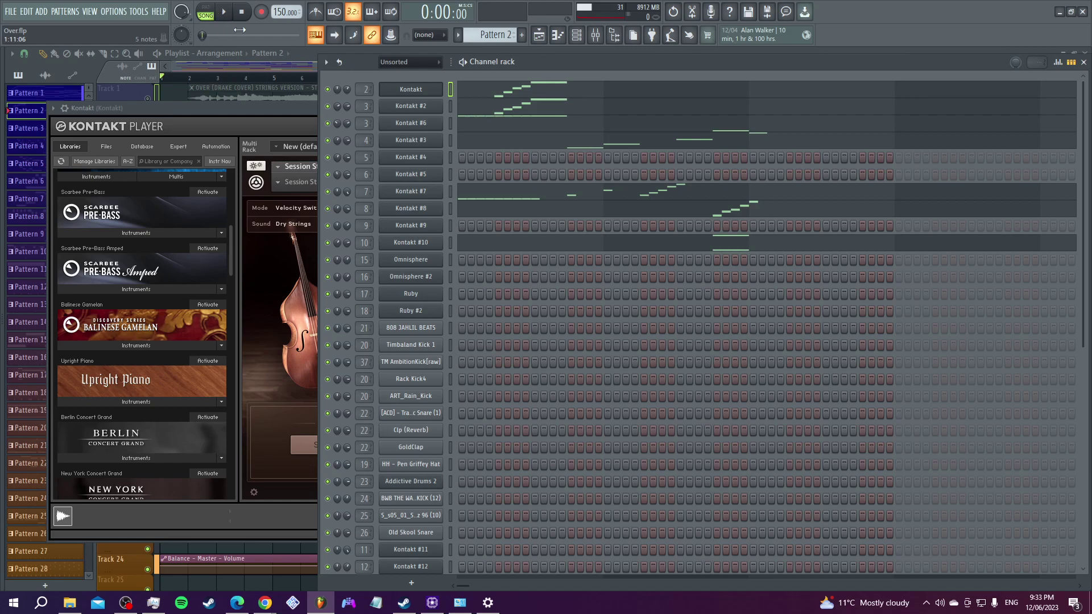
{"action": "left_click_drag", "start_coordinate": [279, 108], "coordinate": [291, 217]}
- Play Pattern 2 in pattern mode while viewing the Kontakt channel's notes in the piano roll, then stop playback
{"action": "left_click", "coordinate": [540, 65]}
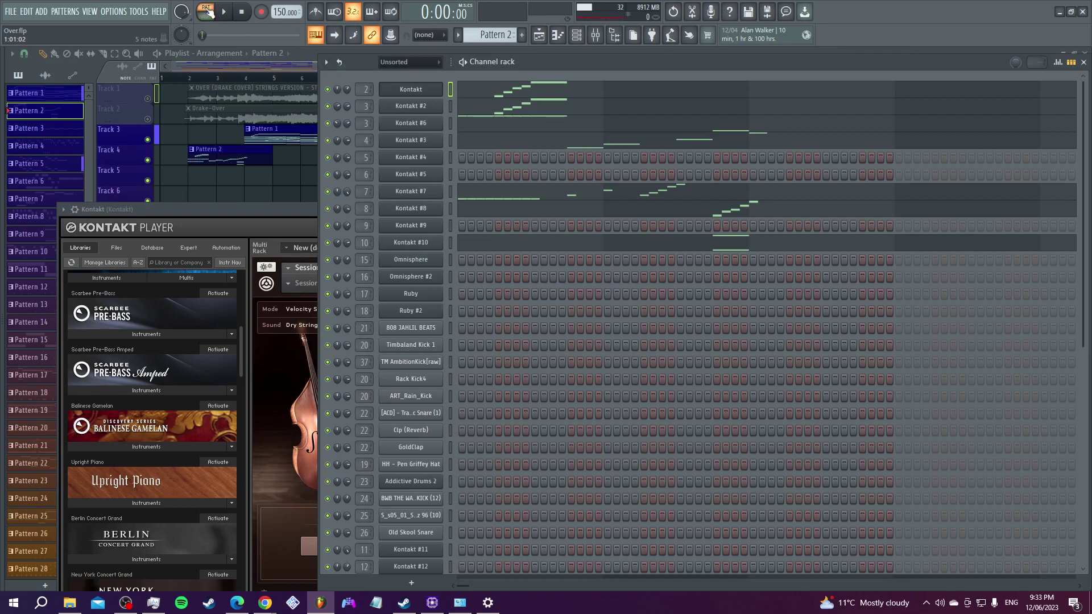
{"action": "left_click", "coordinate": [488, 98]}
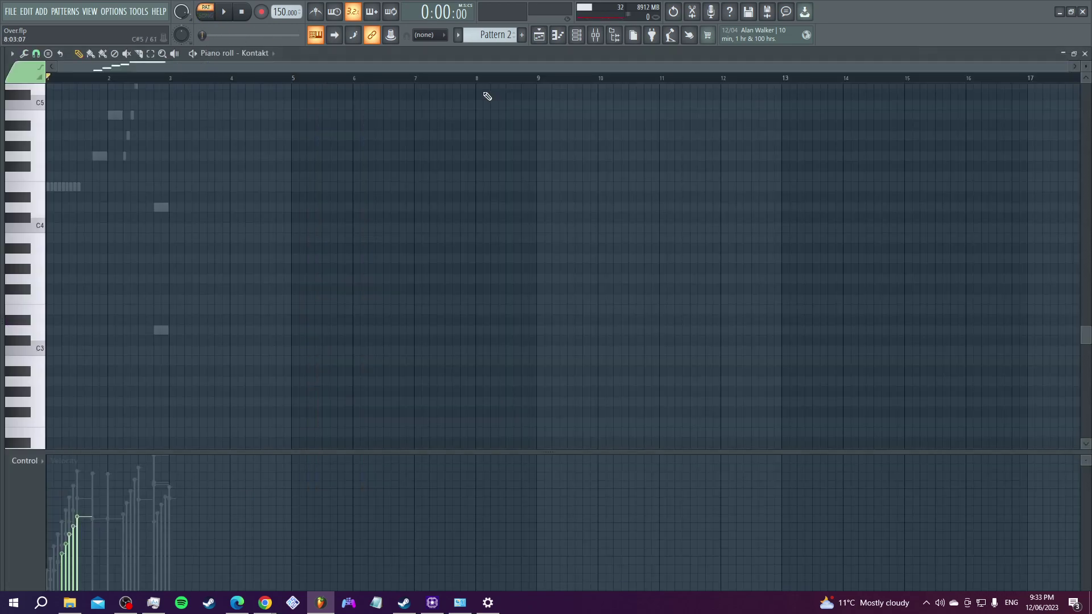
{"action": "scroll", "coordinate": [325, 159], "scroll_direction": "up", "scroll_amount": 5}
{"action": "key", "text": "space"}
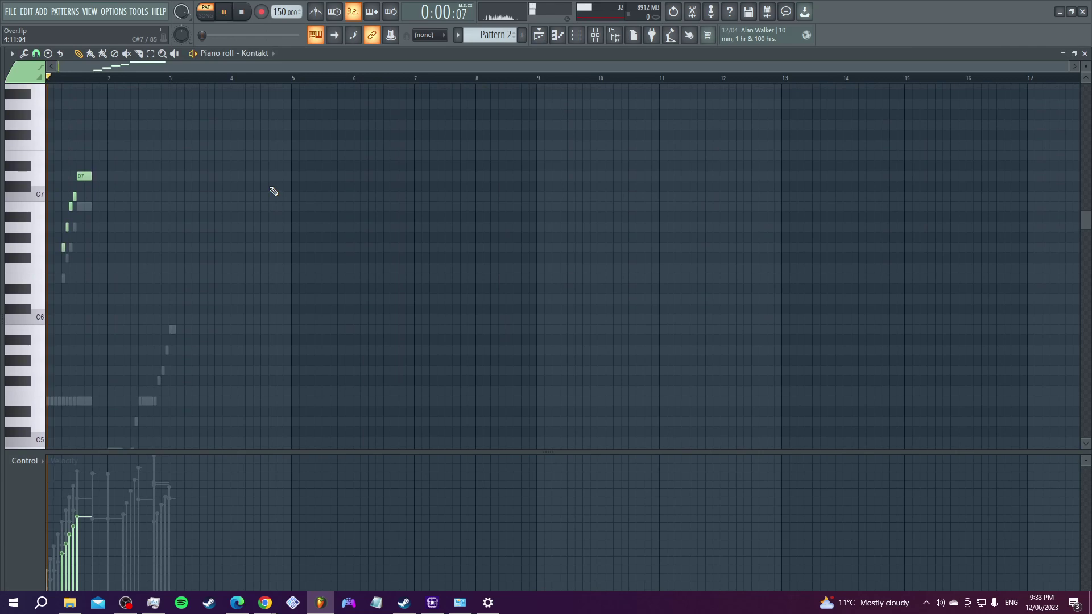
{"action": "left_click", "coordinate": [587, 34]}
{"action": "key", "text": "space"}
- Play Pattern 2 while viewing the Kontakt #2 channel's notes in the piano roll
{"action": "left_click", "coordinate": [474, 106]}
{"action": "key", "text": "space"}
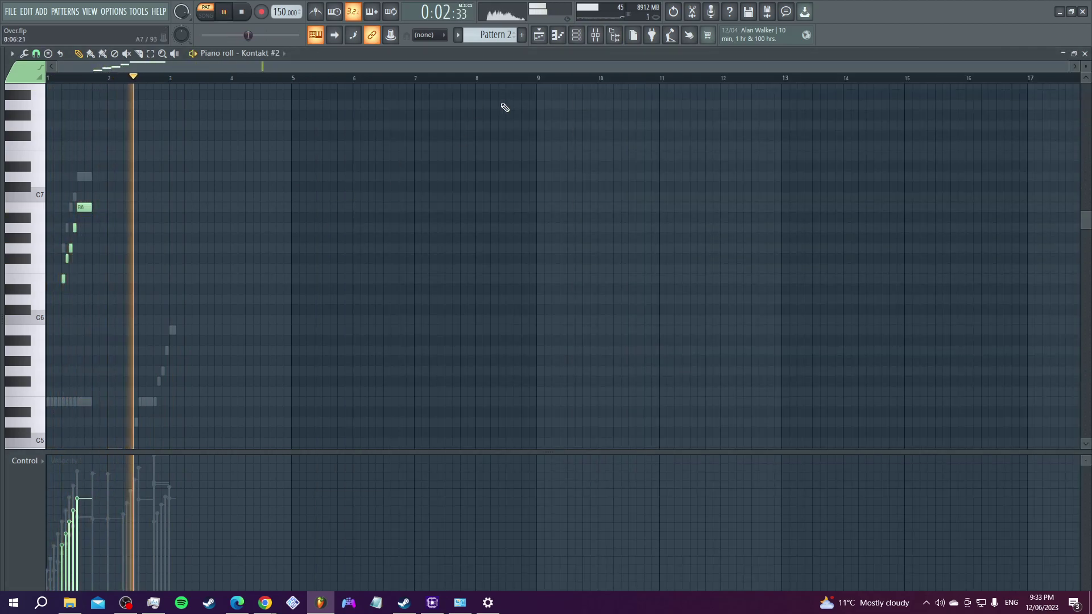
{"action": "left_click", "coordinate": [578, 38]}
{"action": "key", "text": "space"}
- Play Pattern 2 while viewing the Kontakt #6 channel's notes in the piano roll
{"action": "left_click", "coordinate": [494, 126]}
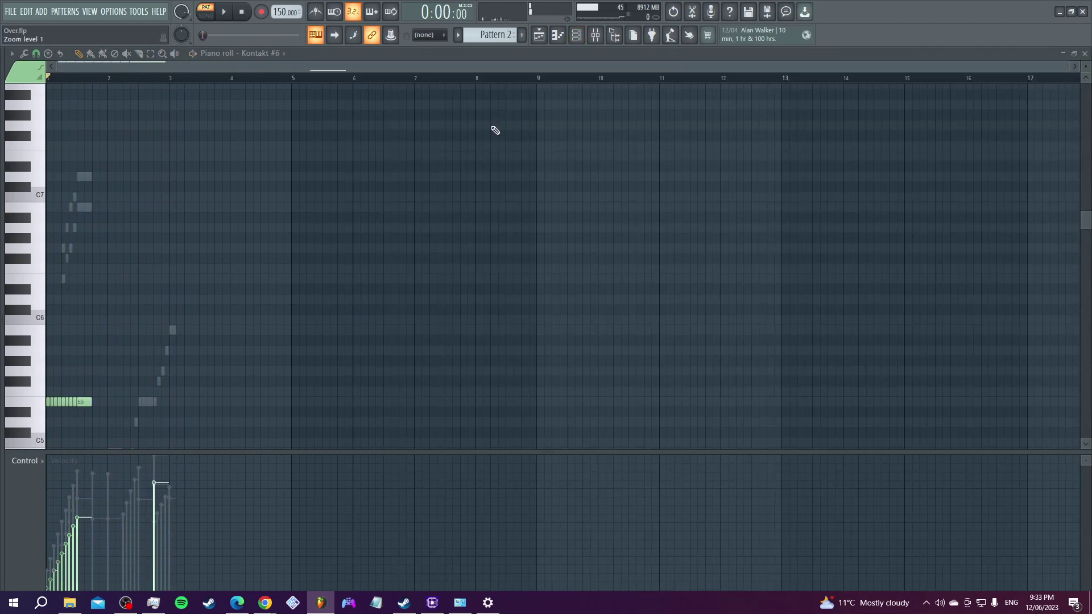
{"action": "scroll", "coordinate": [265, 266], "scroll_direction": "down", "scroll_amount": 3}
{"action": "key", "text": "space"}
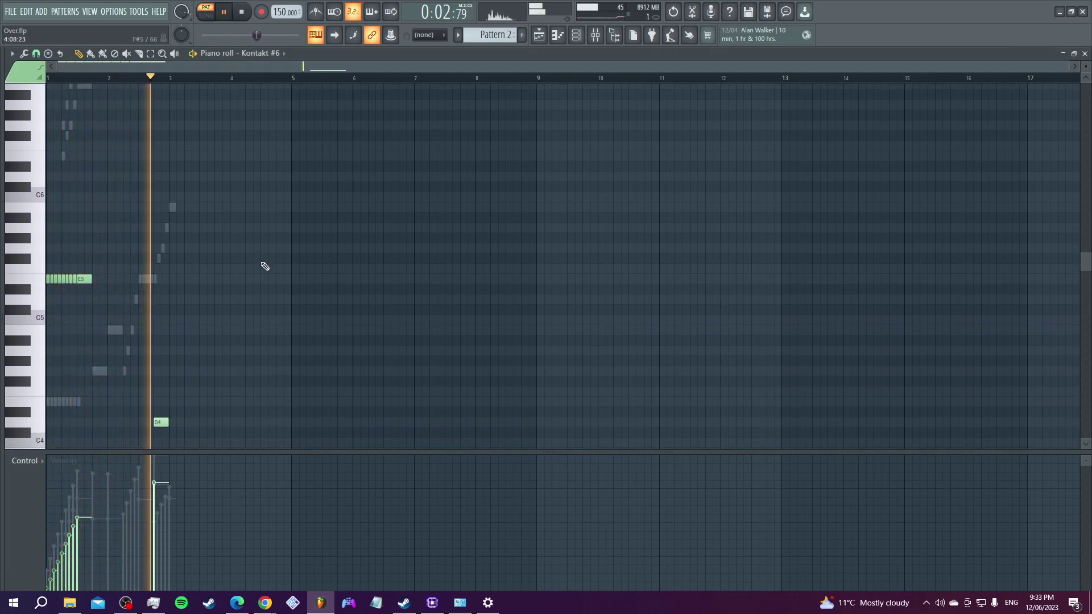
{"action": "key", "text": "F6"}
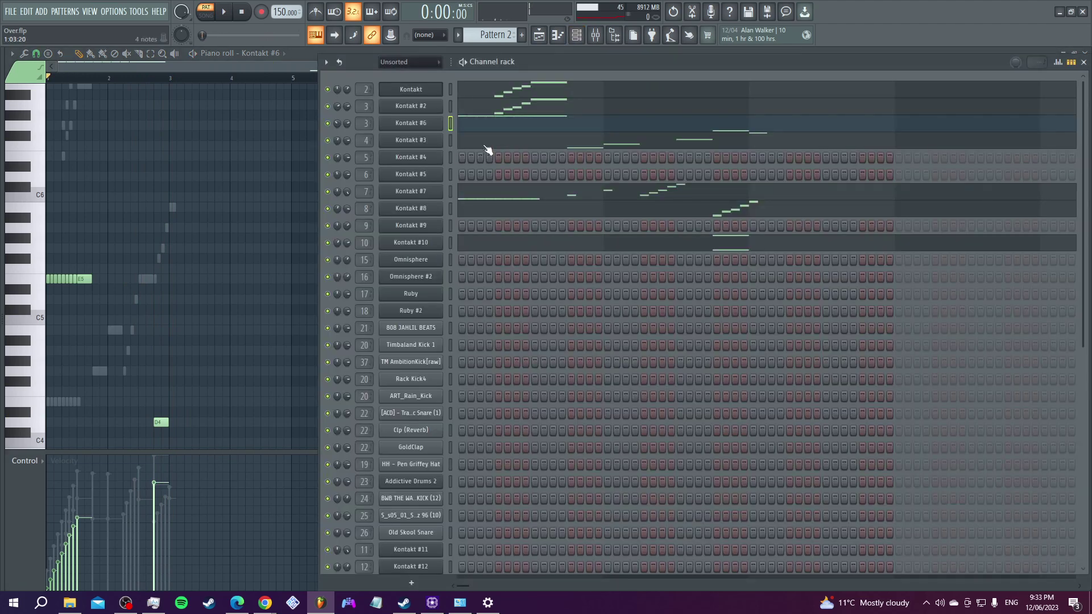
- Play Pattern 2 while viewing the Kontakt #3 channel's notes in the piano roll
{"action": "left_click", "coordinate": [488, 151]}
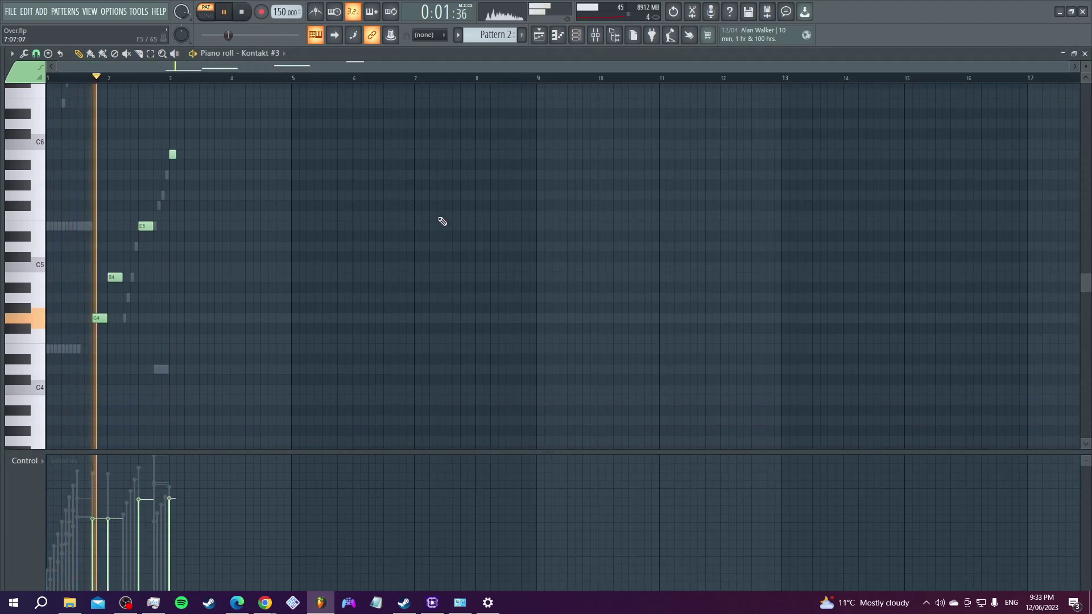
{"action": "scroll", "coordinate": [443, 222], "scroll_direction": "down", "scroll_amount": 3}
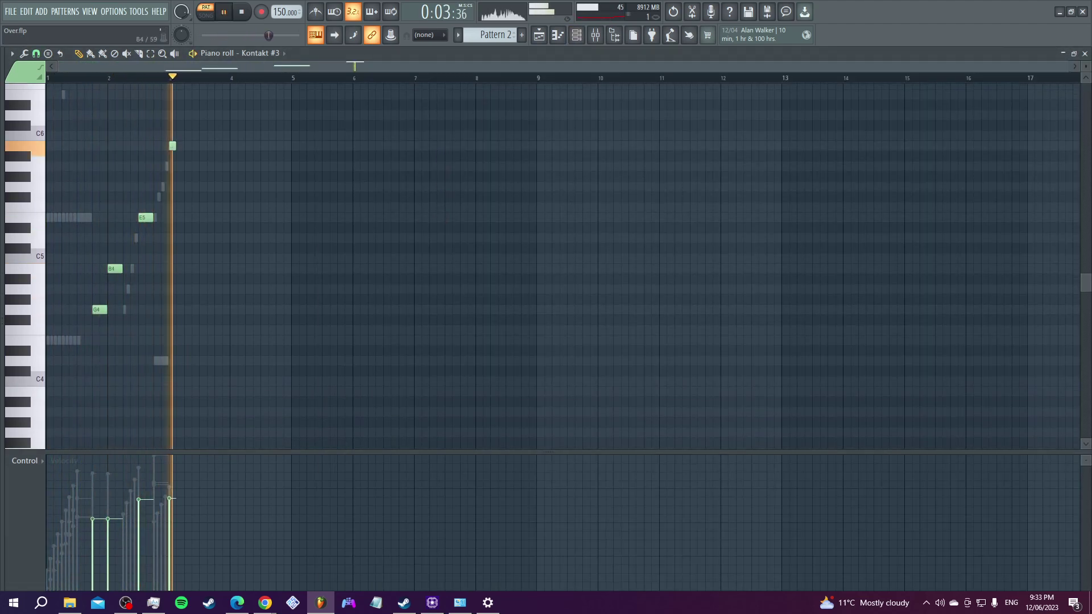
{"action": "key", "text": "space"}
{"action": "key", "text": "F6"}
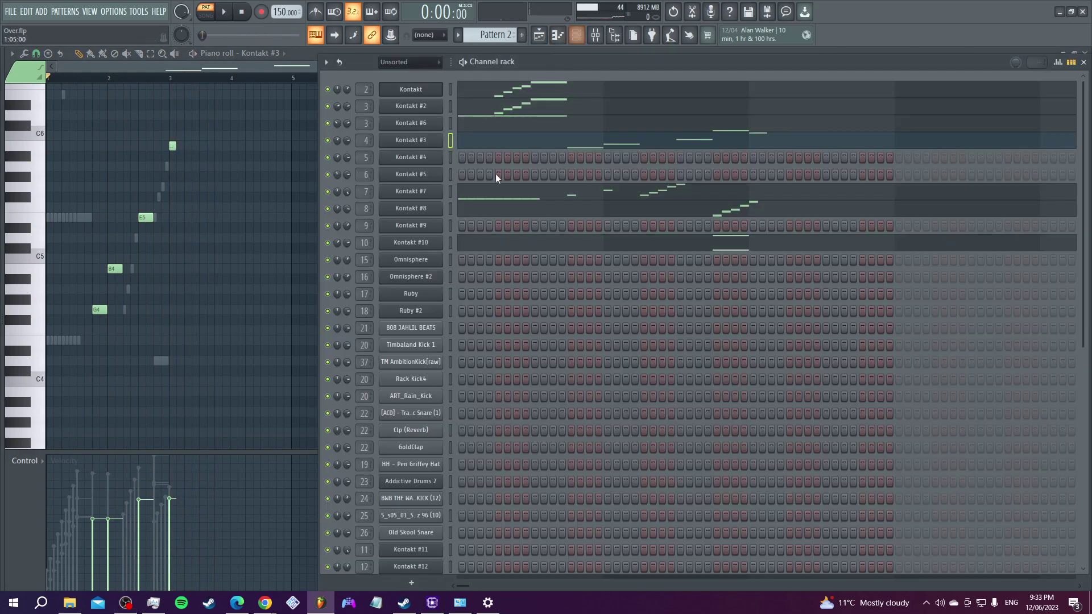
- Play Pattern 2 while viewing the Kontakt #7 channel's notes in the piano roll
{"action": "left_click", "coordinate": [503, 198]}
{"action": "key", "text": "space"}
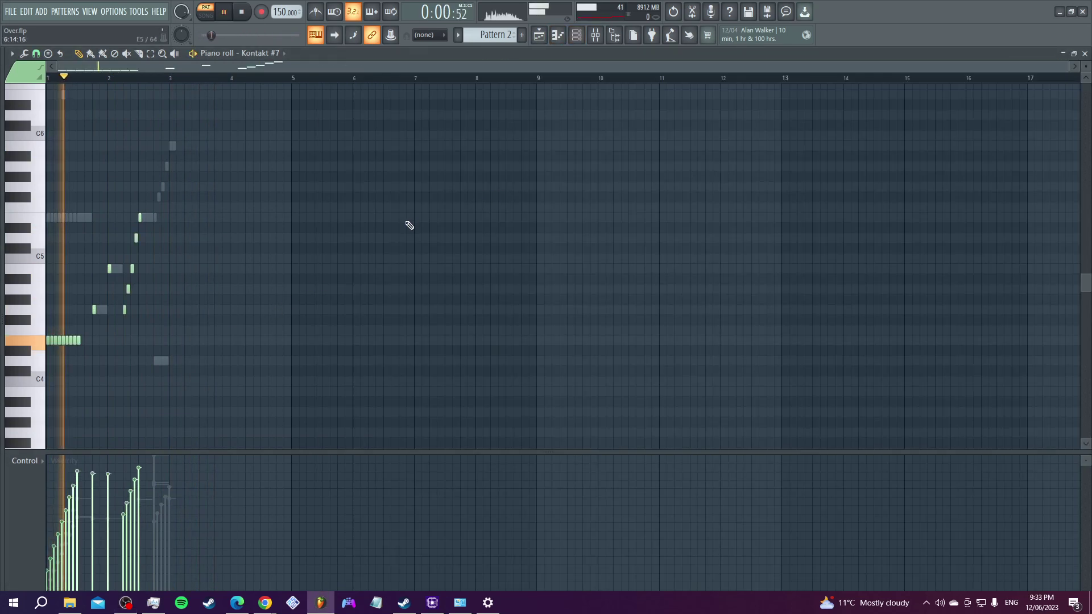
{"action": "key", "text": "space"}
{"action": "left_click", "coordinate": [578, 37]}
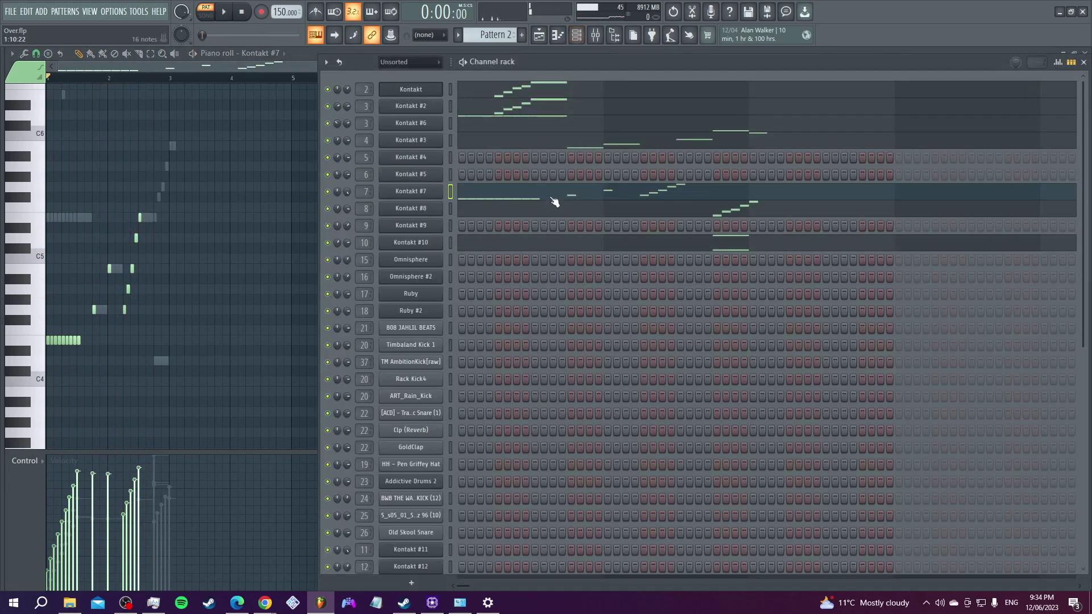
- Play Pattern 2 while viewing the Kontakt #8 channel's notes in the piano roll
{"action": "left_click", "coordinate": [531, 225]}
{"action": "key", "text": "space"}
{"action": "scroll", "coordinate": [273, 267], "scroll_direction": "up", "scroll_amount": 3}
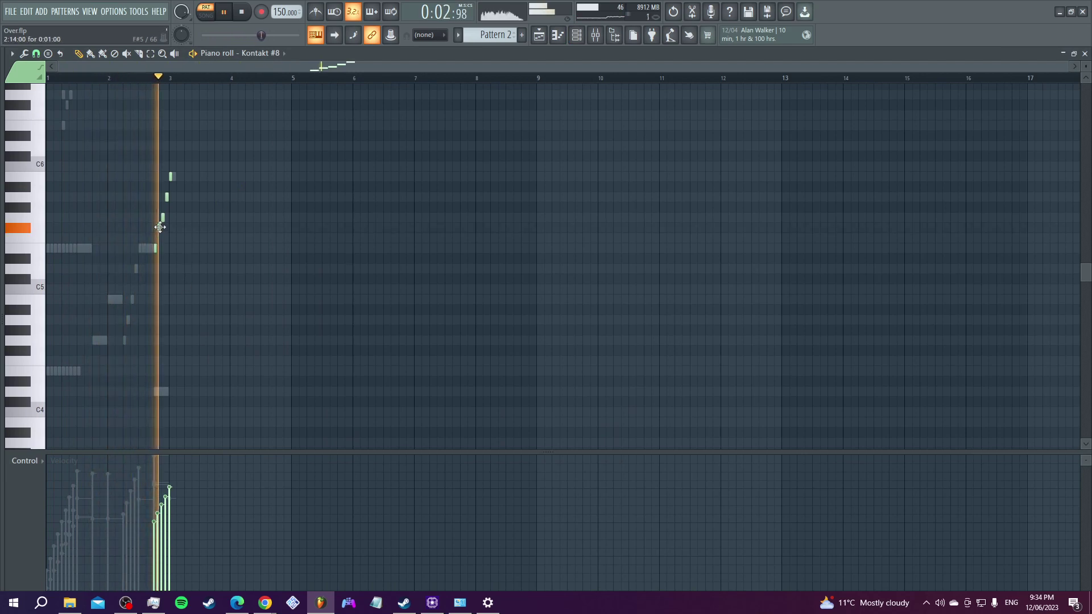
{"action": "key", "text": "space"}
{"action": "left_click", "coordinate": [576, 34]}
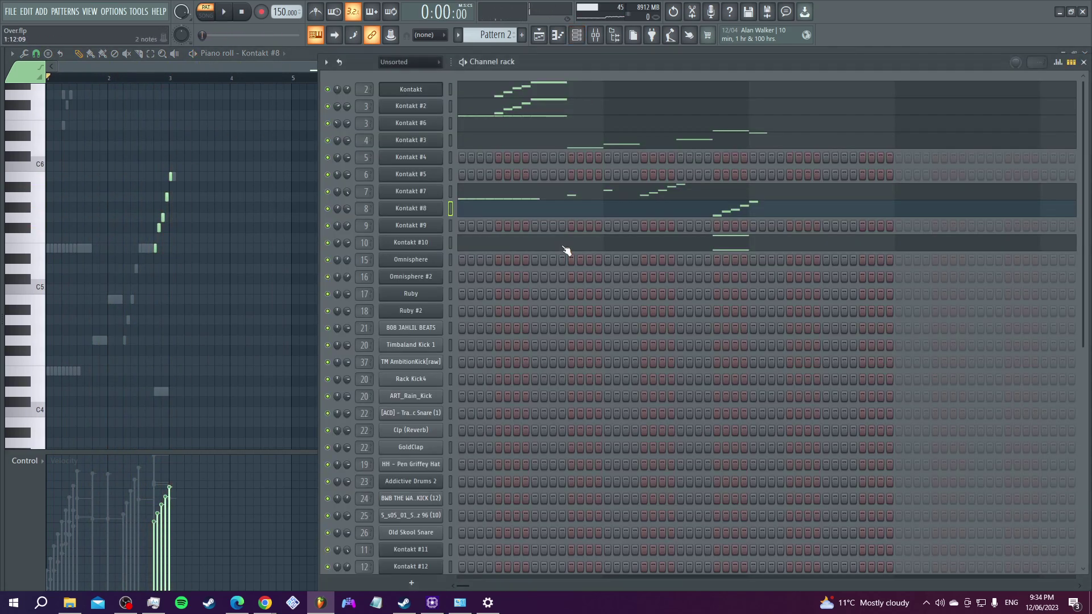
- Play Pattern 2 while viewing the Kontakt #10 channel's notes in the piano roll, then return to the channel rack
{"action": "left_click", "coordinate": [565, 248]}
{"action": "key", "text": "space"}
{"action": "scroll", "coordinate": [280, 252], "scroll_direction": "down", "scroll_amount": 4}
{"action": "scroll", "coordinate": [280, 253], "scroll_direction": "up", "scroll_amount": 1}
{"action": "key", "text": "space"}
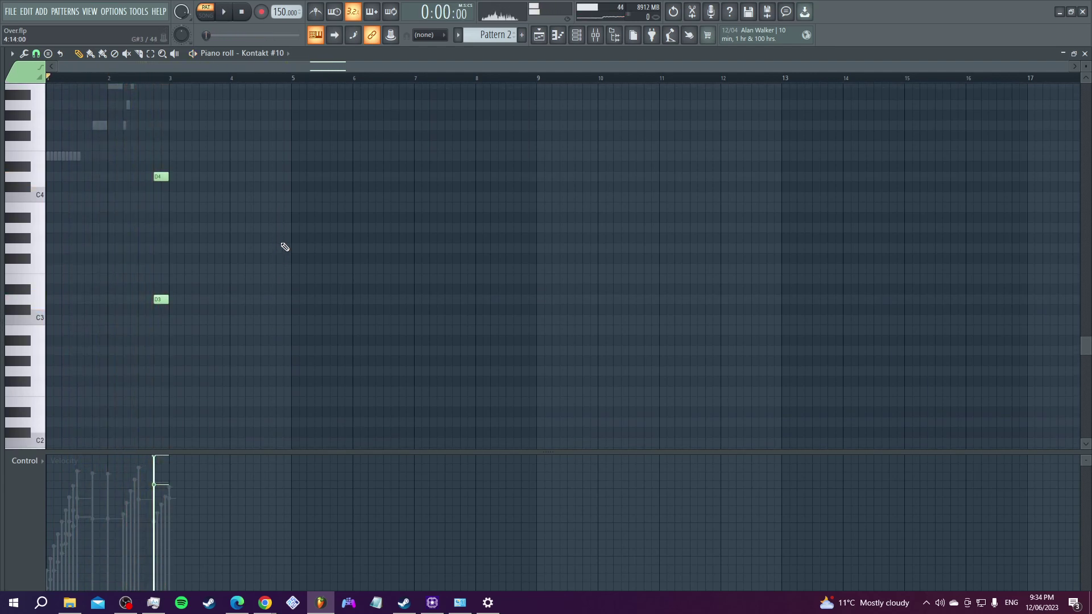
{"action": "left_click", "coordinate": [576, 35]}
- Switch to Pattern 3 and play its Kontakt #6 notes in the piano roll
{"action": "scroll", "coordinate": [484, 35], "scroll_direction": "down", "scroll_amount": 1}
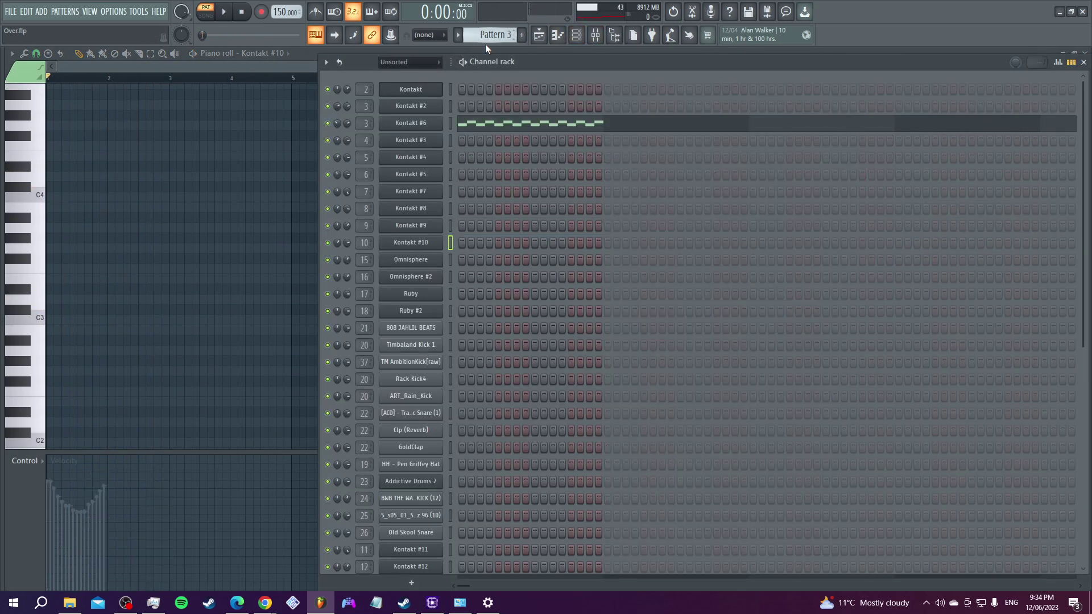
{"action": "left_click", "coordinate": [501, 125]}
{"action": "scroll", "coordinate": [317, 241], "scroll_direction": "down", "scroll_amount": 4}
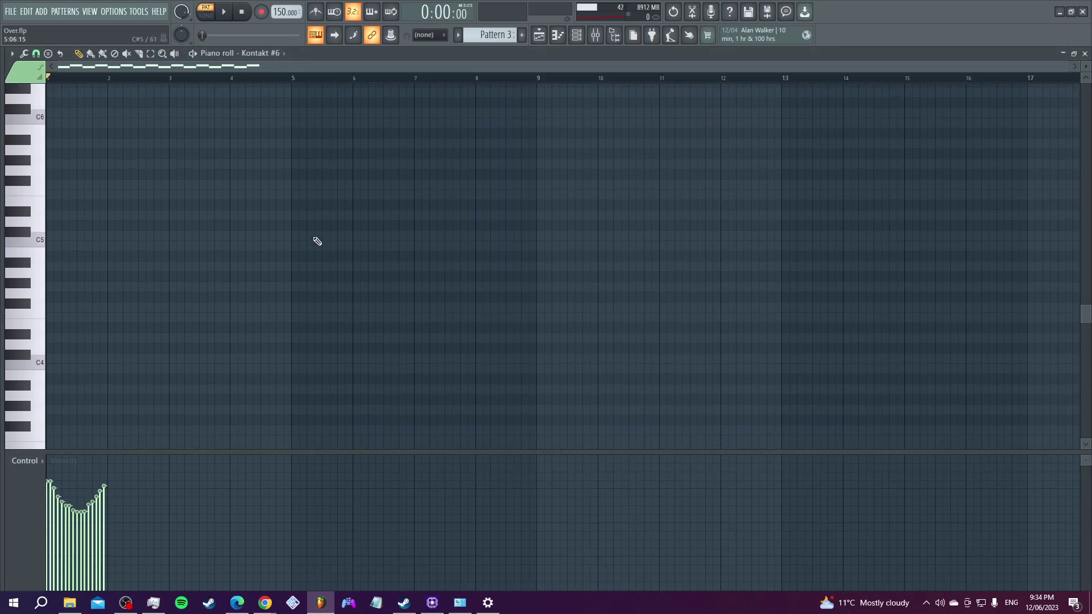
{"action": "scroll", "coordinate": [317, 239], "scroll_direction": "up", "scroll_amount": 15}
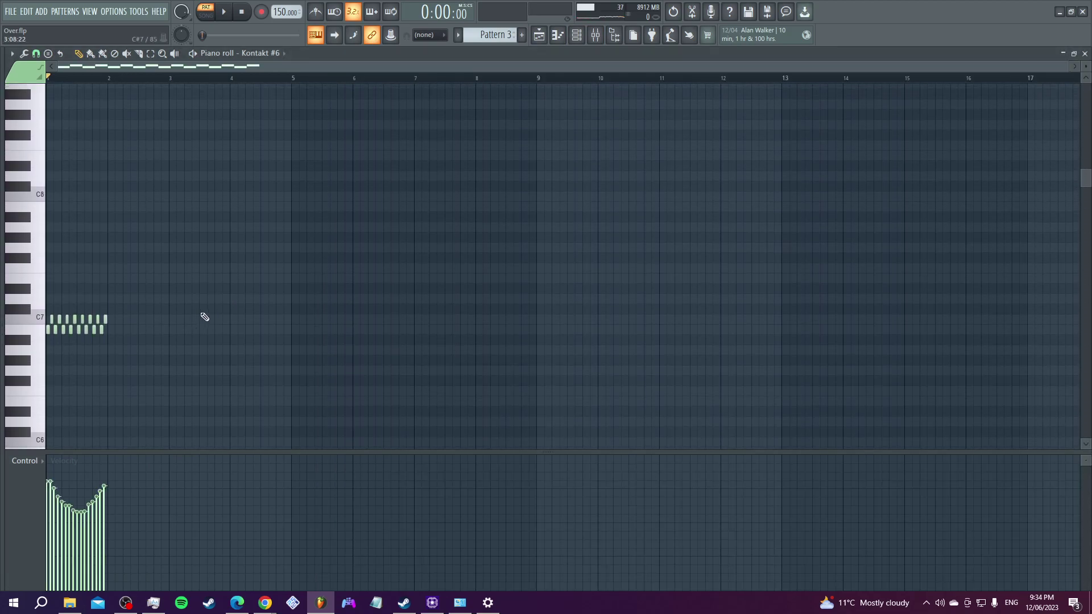
{"action": "key", "text": "space"}
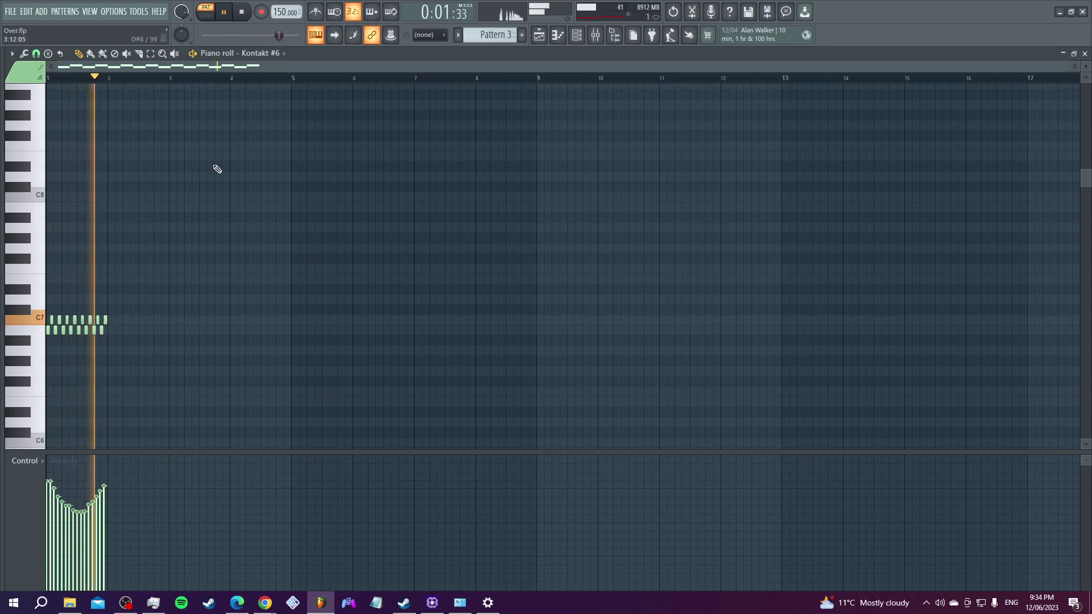
- Place the song position at bar 11 of the playlist and leave only the Kontakt to Kontakt #13 string tracks soloed in the mixer
{"action": "left_click", "coordinate": [539, 35]}
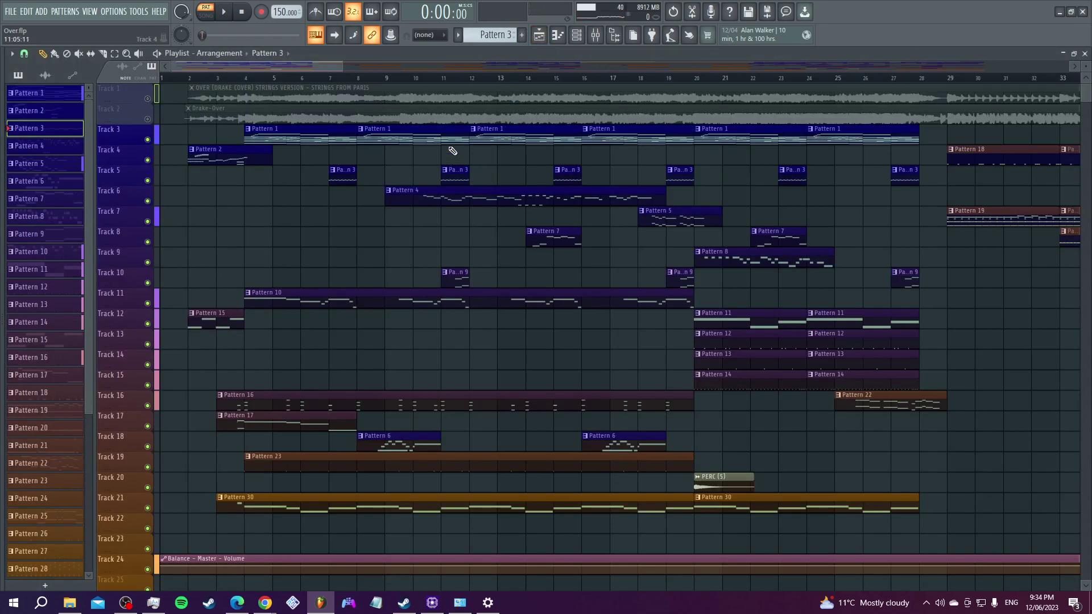
{"action": "left_click", "coordinate": [442, 82]}
{"action": "left_click", "coordinate": [595, 35]}
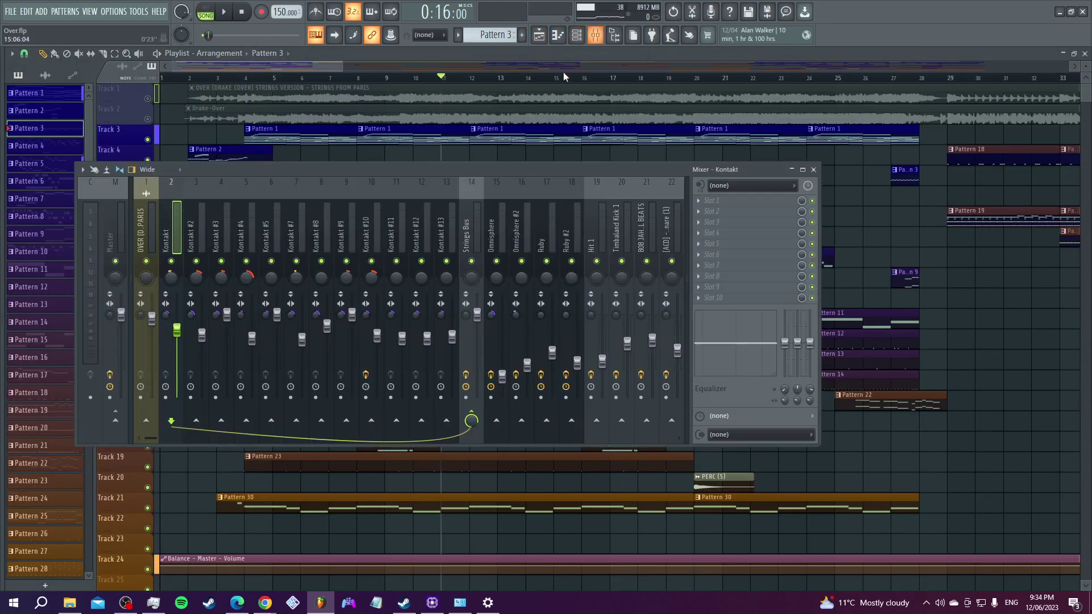
{"action": "right_click", "coordinate": [471, 261]}
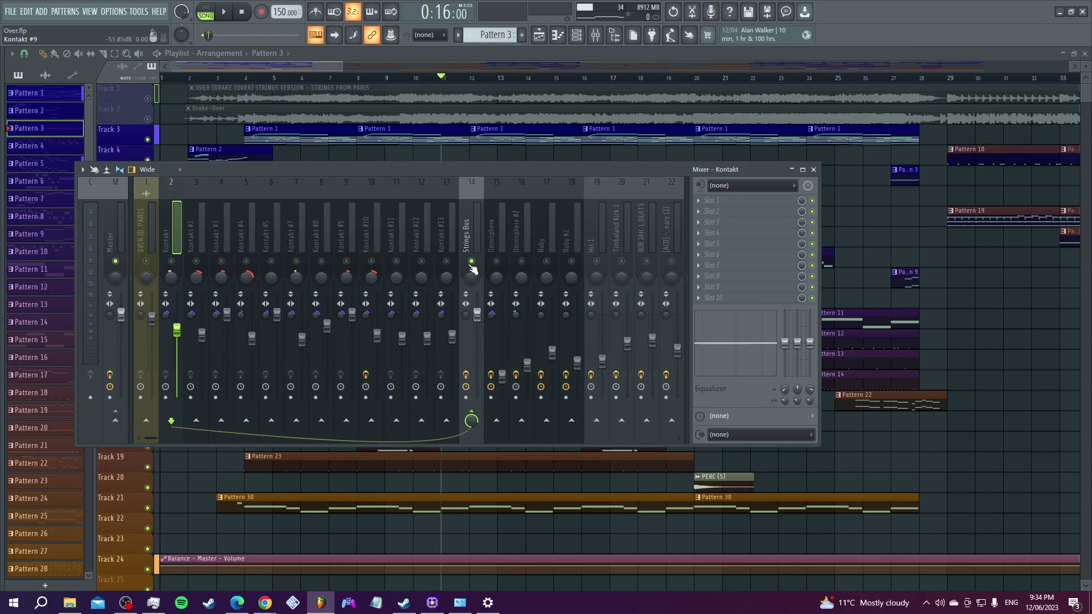
{"action": "right_click", "coordinate": [471, 261]}
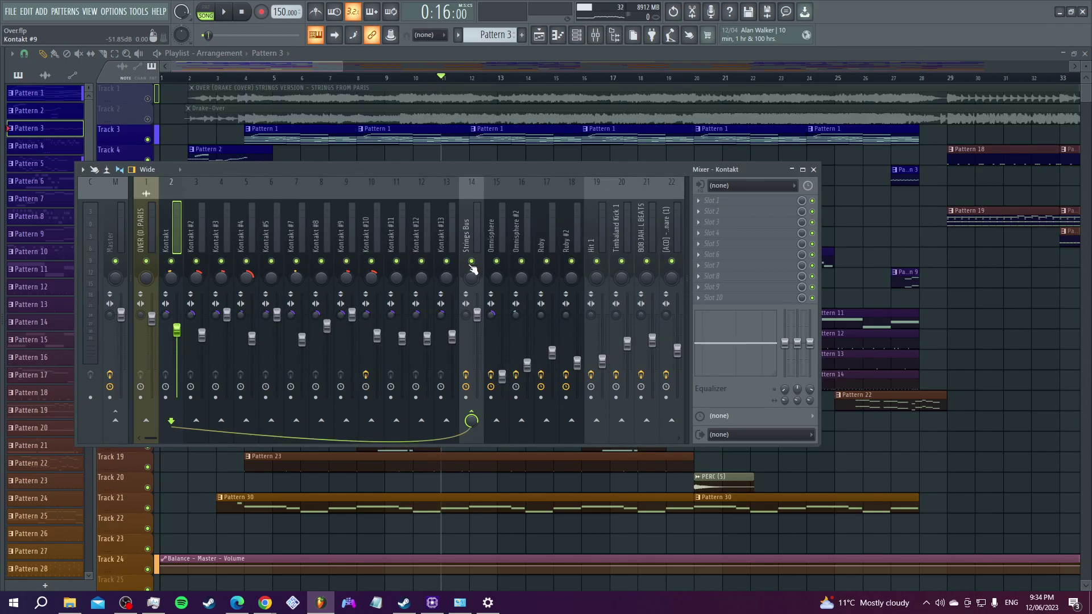
{"action": "right_click", "coordinate": [172, 262]}
{"action": "left_click_drag", "start_coordinate": [197, 261], "coordinate": [452, 268]}
{"action": "key", "text": "F9"}
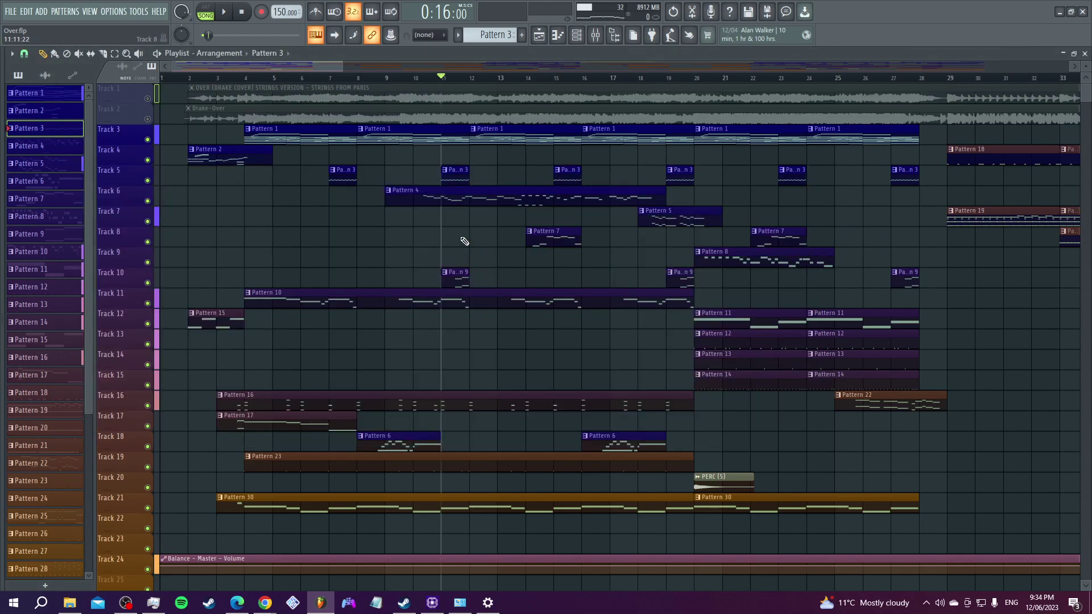
- Play the arrangement from bar 11 in song mode to hear the isolated strings, then stop playback
{"action": "key", "text": "space"}
{"action": "key", "text": "space"}
{"action": "key", "text": "space"}
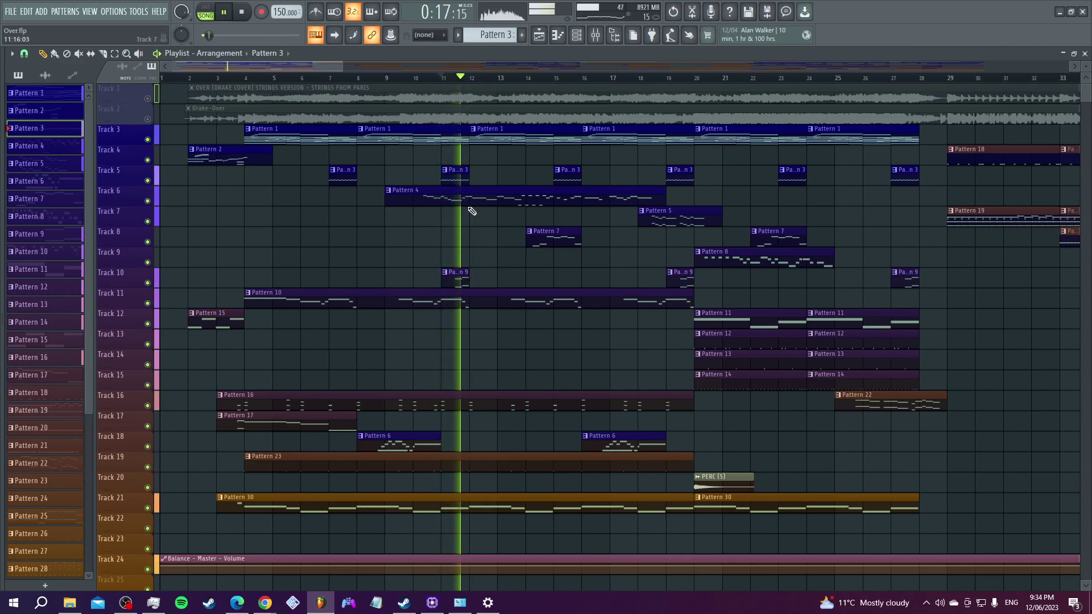
{"action": "key", "text": "space"}
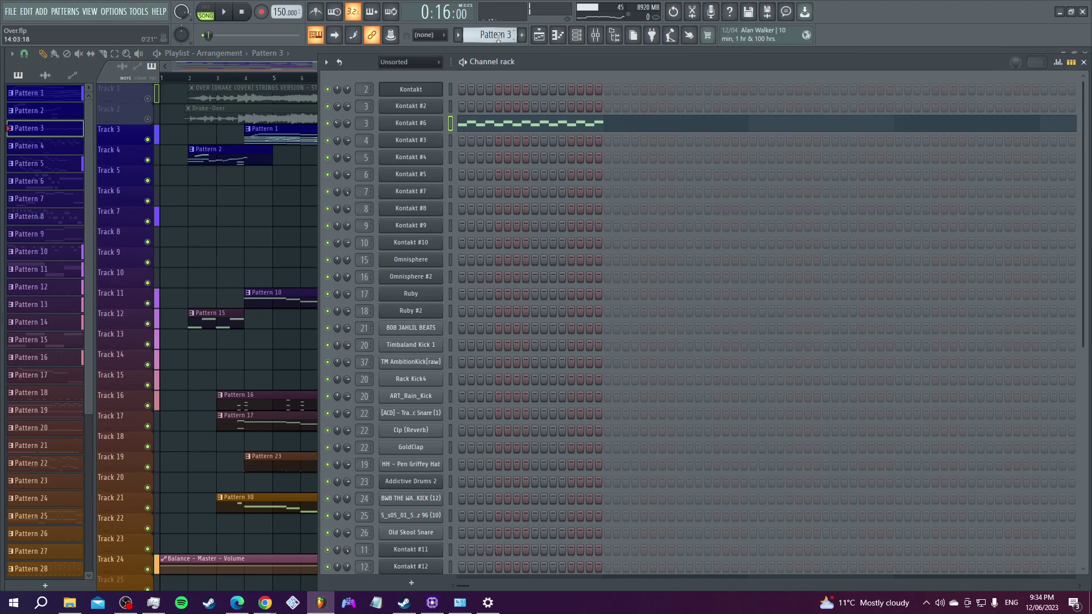
- Switch to Pattern 1 and play it while viewing the Kontakt channel's chord notes in the piano roll
{"action": "scroll", "coordinate": [498, 38], "scroll_direction": "up", "scroll_amount": 2}
{"action": "left_click", "coordinate": [514, 116]}
{"action": "scroll", "coordinate": [297, 151], "scroll_direction": "up", "scroll_amount": 2}
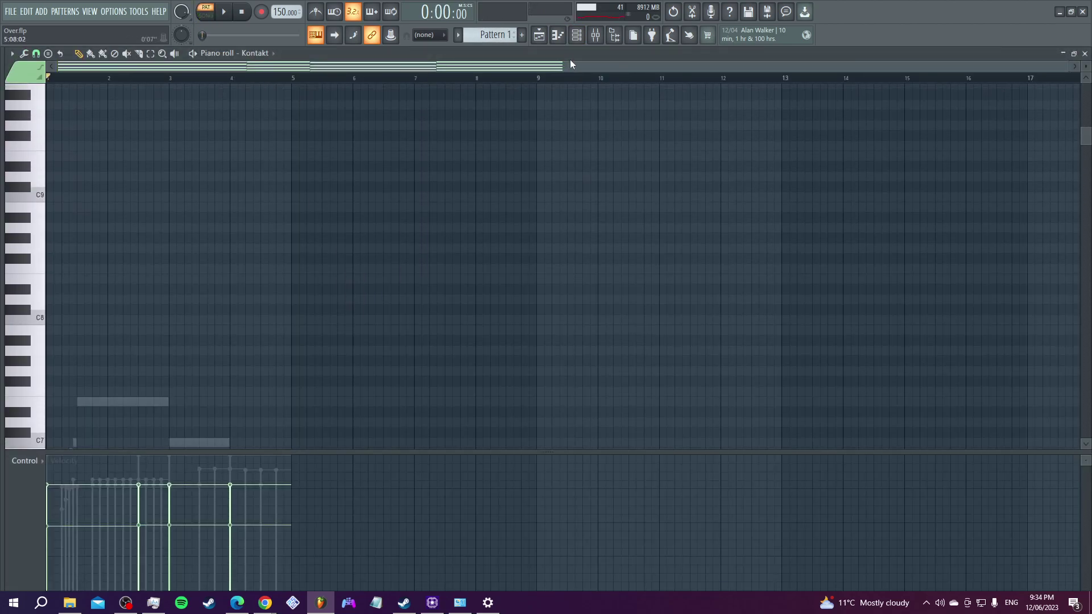
{"action": "scroll", "coordinate": [202, 253], "scroll_direction": "down", "scroll_amount": 7}
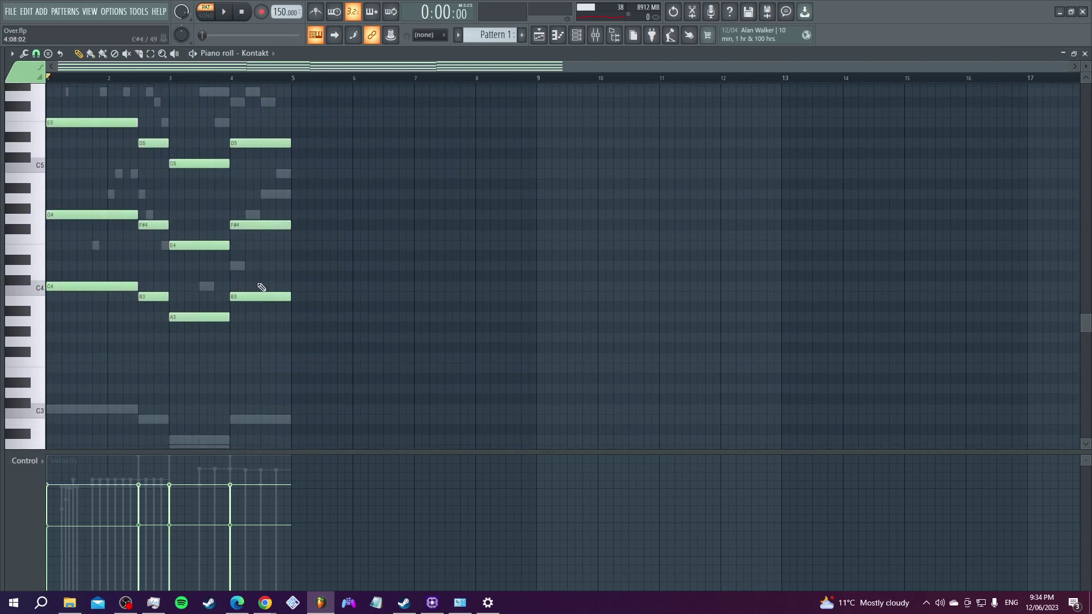
{"action": "scroll", "coordinate": [341, 284], "scroll_direction": "up", "scroll_amount": 1}
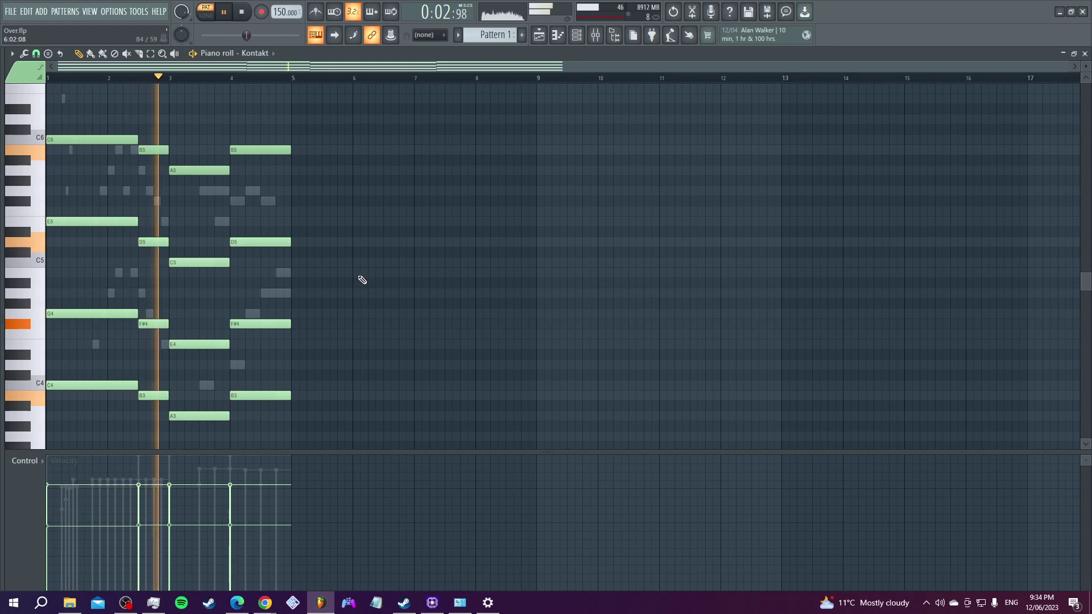
- Play Pattern 1 while viewing the notes of Kontakt #2 and Kontakt #6 in the piano roll
{"action": "left_click", "coordinate": [582, 36]}
{"action": "left_click", "coordinate": [512, 109]}
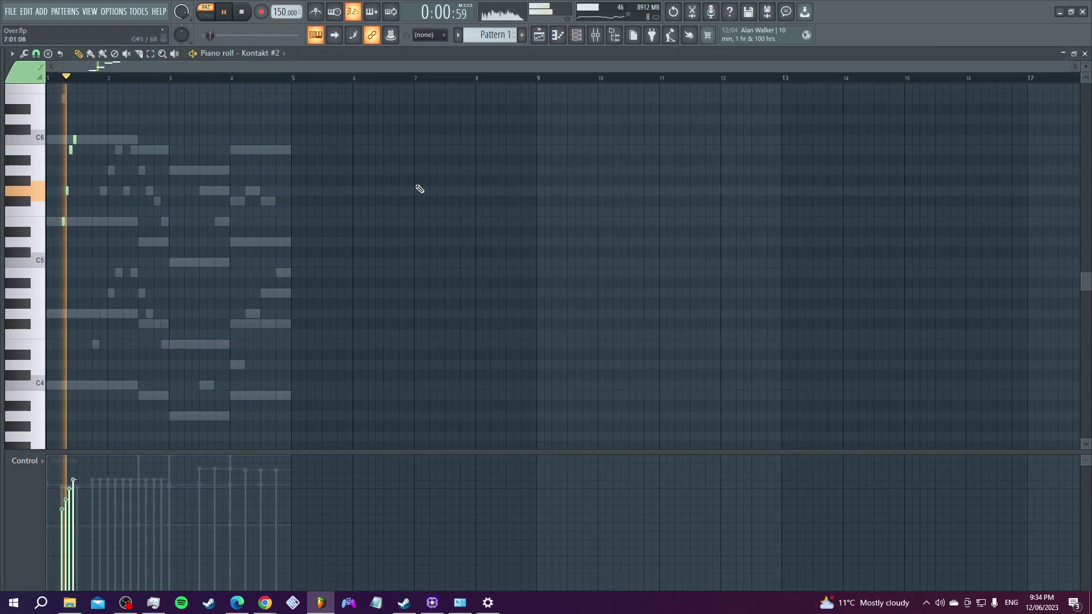
{"action": "key", "text": "F6"}
{"action": "left_click", "coordinate": [511, 124]}
{"action": "scroll", "coordinate": [407, 273], "scroll_direction": "up", "scroll_amount": 6}
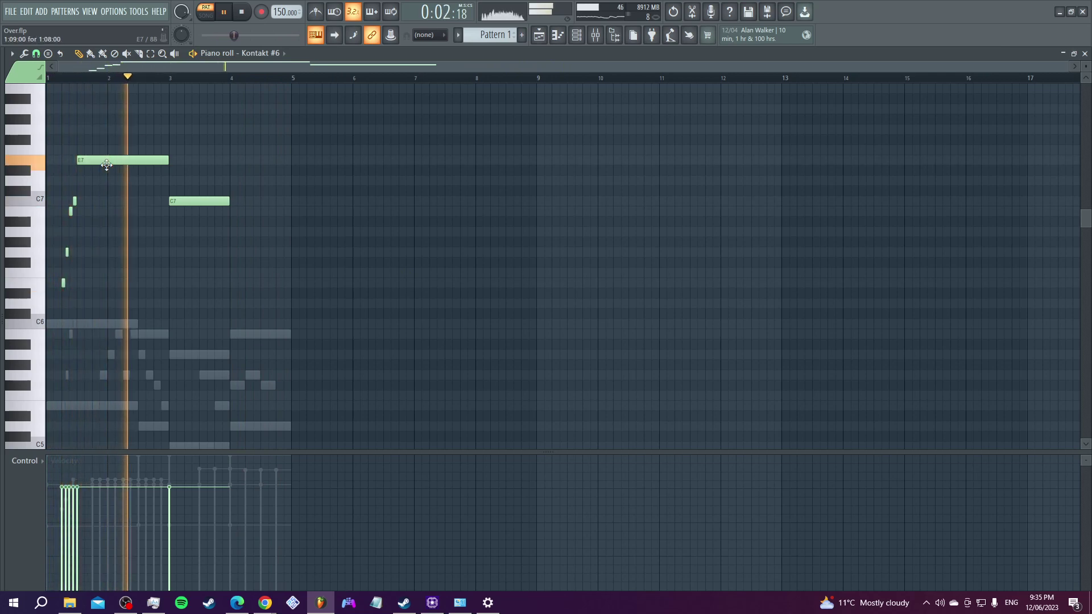
- Play Pattern 1 while viewing the notes of Kontakt #4 and Kontakt #5 in the piano roll
{"action": "key", "text": "F6"}
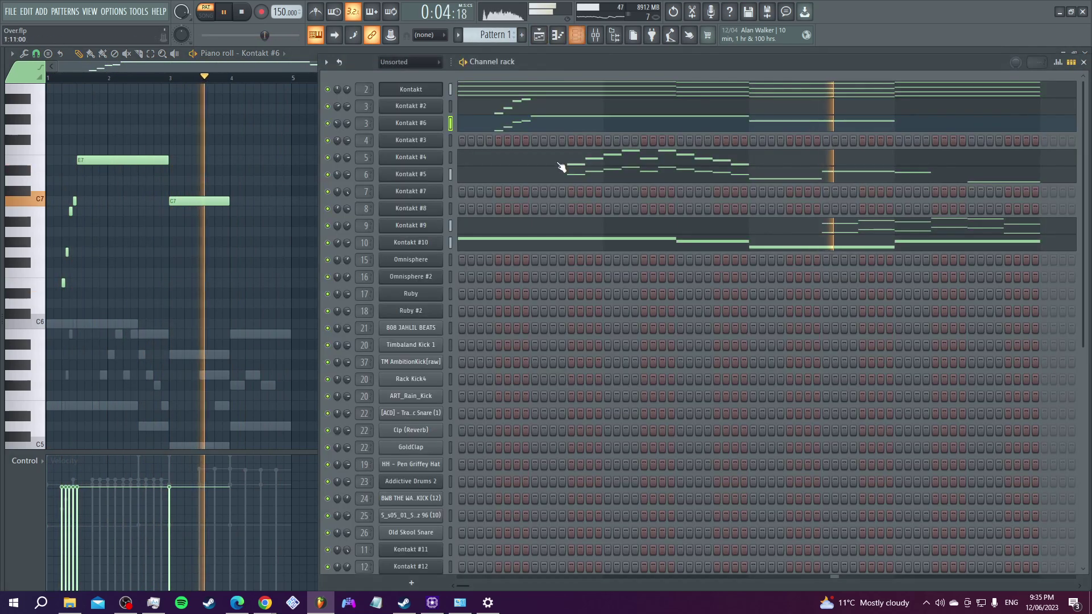
{"action": "left_click", "coordinate": [594, 161]}
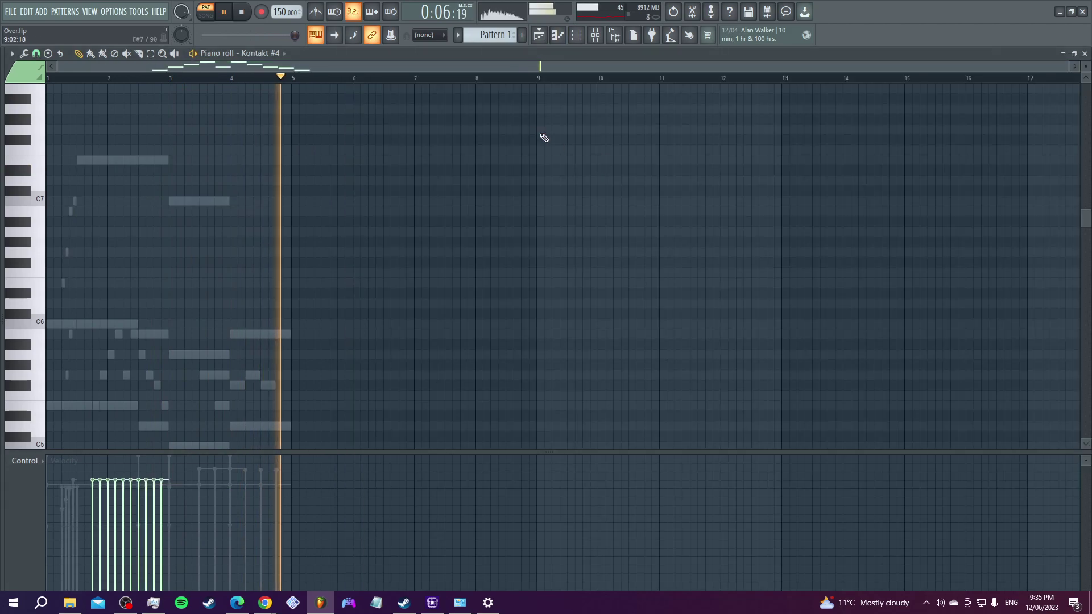
{"action": "scroll", "coordinate": [318, 258], "scroll_direction": "down", "scroll_amount": 8}
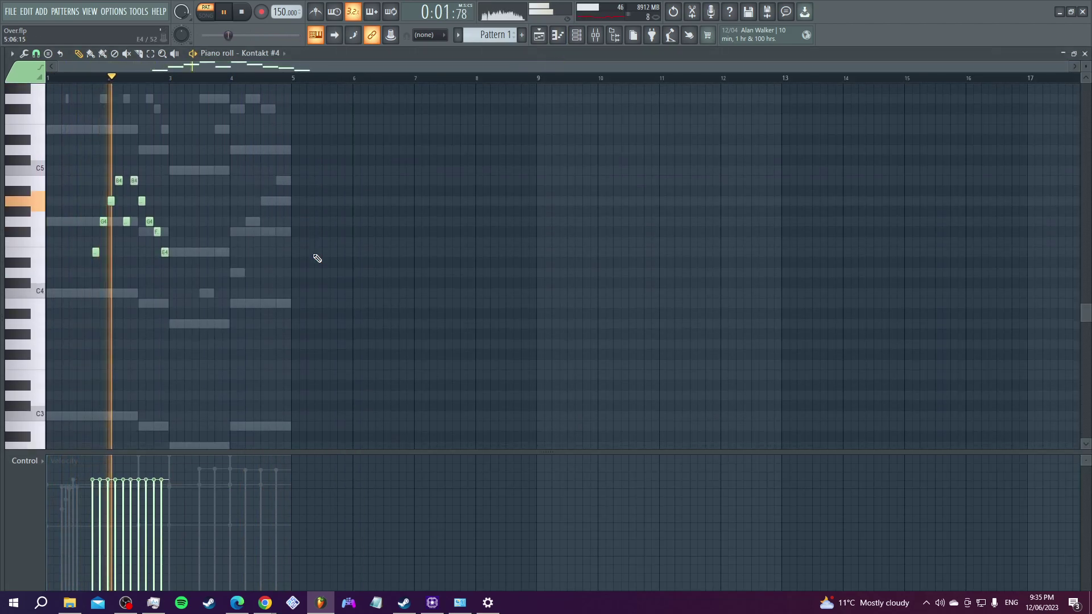
{"action": "left_click", "coordinate": [585, 39]}
{"action": "left_click", "coordinate": [577, 187]}
{"action": "scroll", "coordinate": [318, 301], "scroll_direction": "up", "scroll_amount": 4}
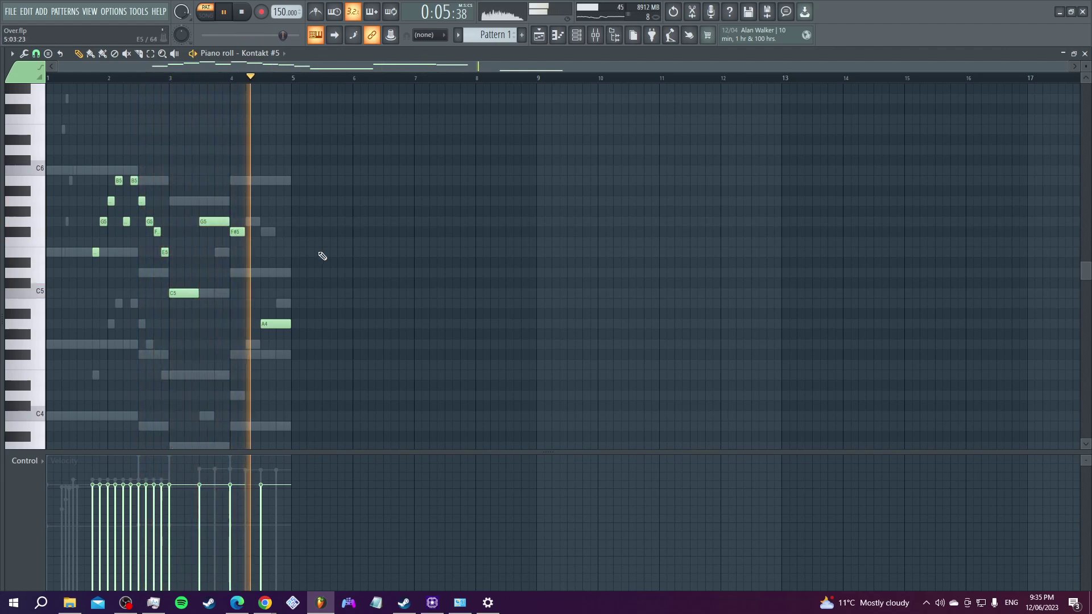
- Play Pattern 1 while viewing the notes of Kontakt #9 and Kontakt #10 in the piano roll
{"action": "left_click", "coordinate": [584, 35]}
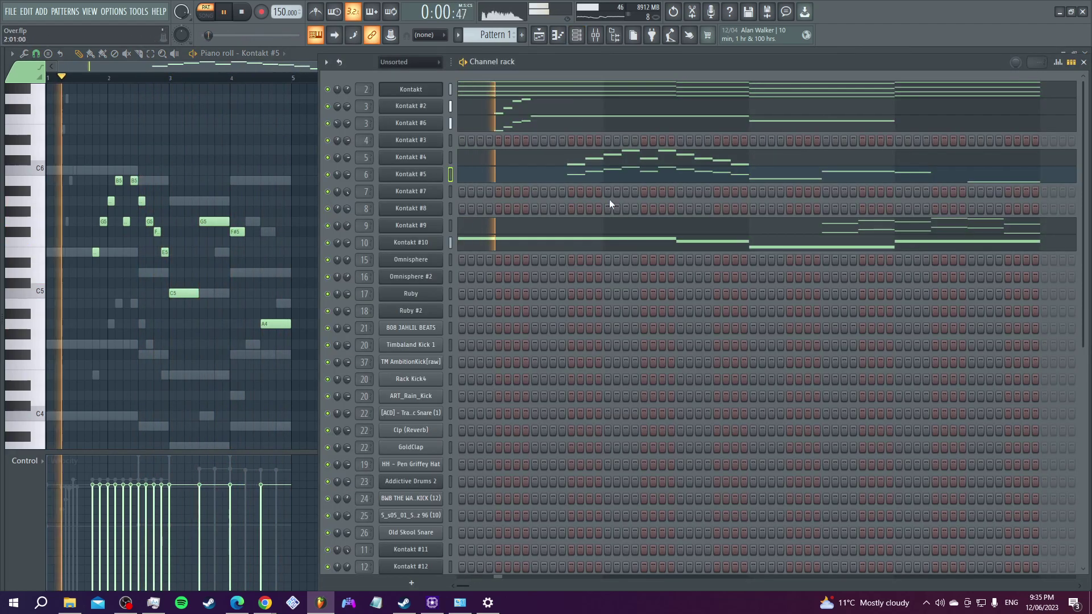
{"action": "left_click", "coordinate": [604, 238]}
{"action": "scroll", "coordinate": [446, 268], "scroll_direction": "down", "scroll_amount": 4}
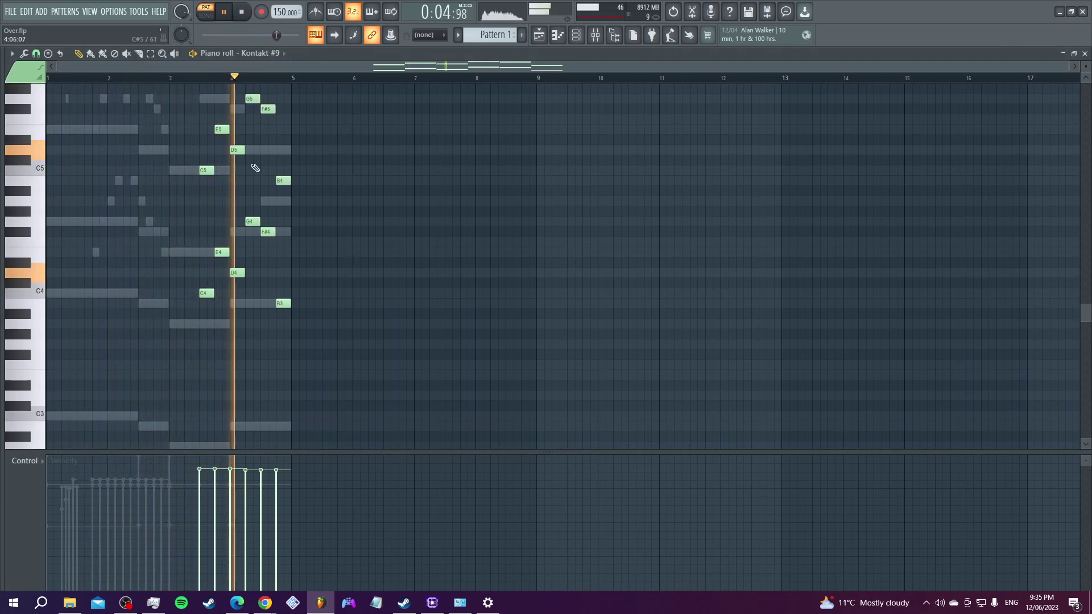
{"action": "key", "text": "F6"}
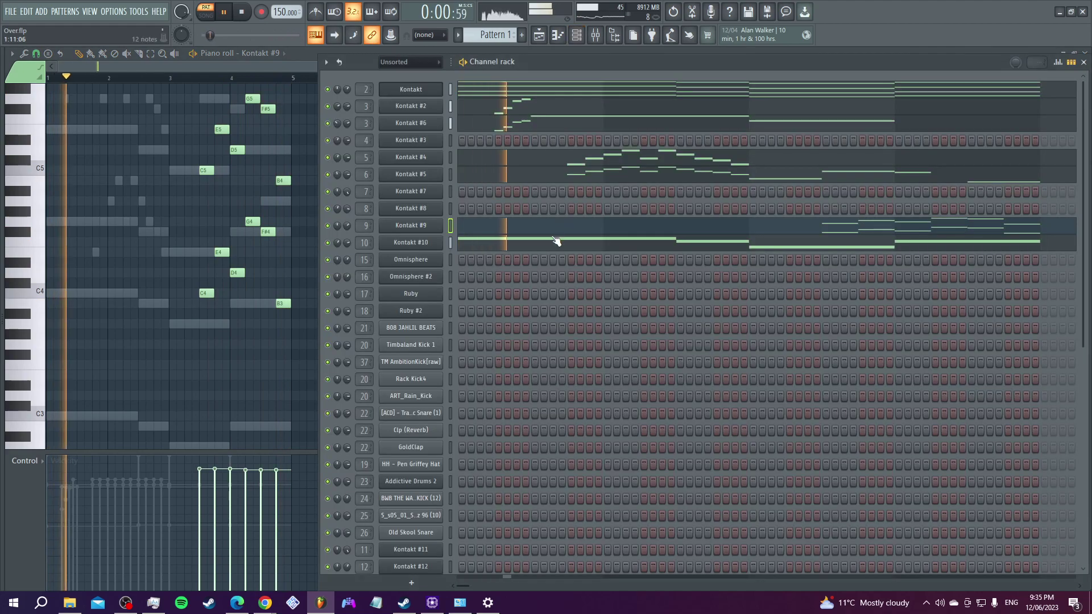
{"action": "left_click", "coordinate": [555, 236]}
{"action": "scroll", "coordinate": [356, 280], "scroll_direction": "down", "scroll_amount": 6}
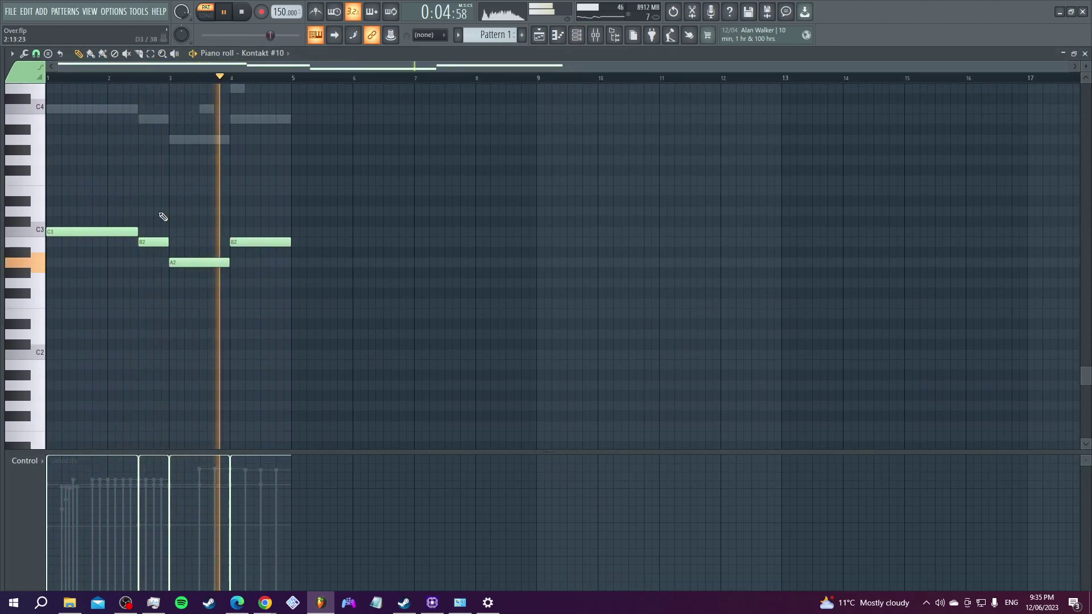
- Switch to Pattern 4 and play it while viewing the Kontakt #4 channel's notes in the piano roll
{"action": "left_click", "coordinate": [581, 36]}
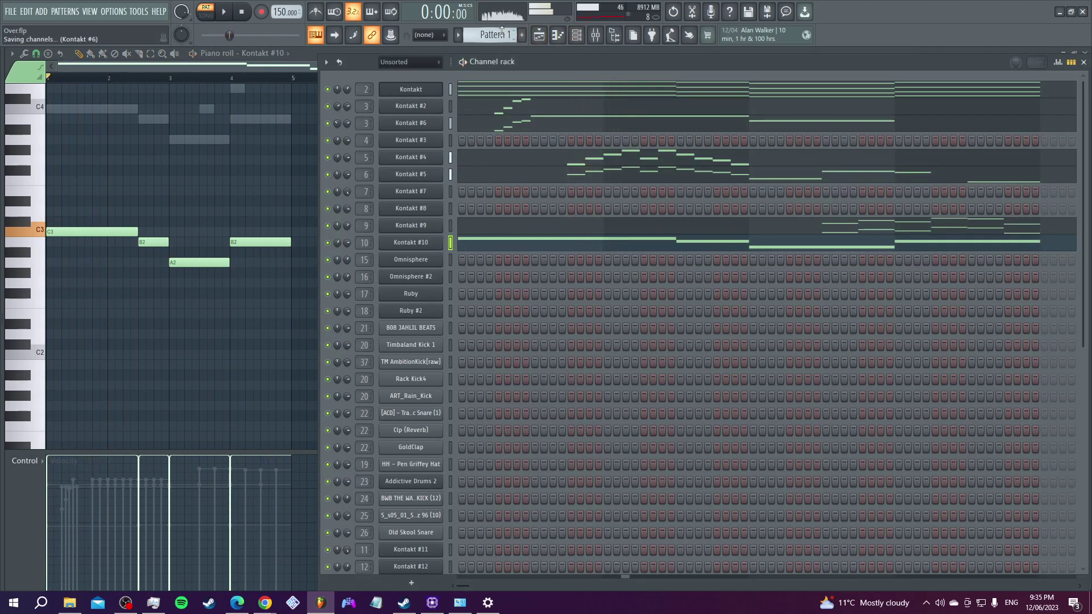
{"action": "key", "text": "KP_Add"}
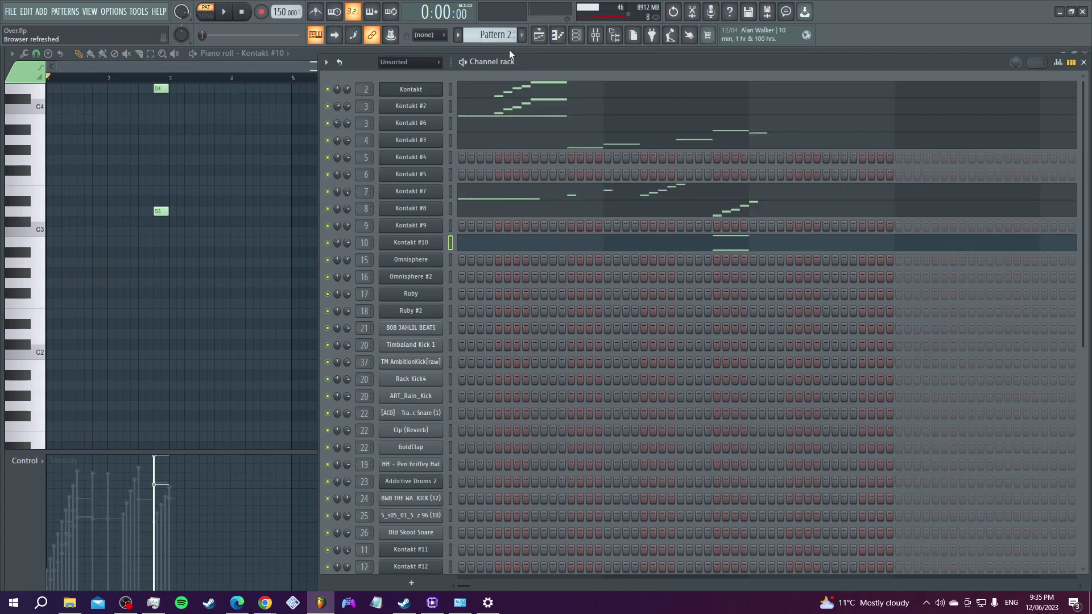
{"action": "scroll", "coordinate": [507, 38], "scroll_direction": "down", "scroll_amount": 1}
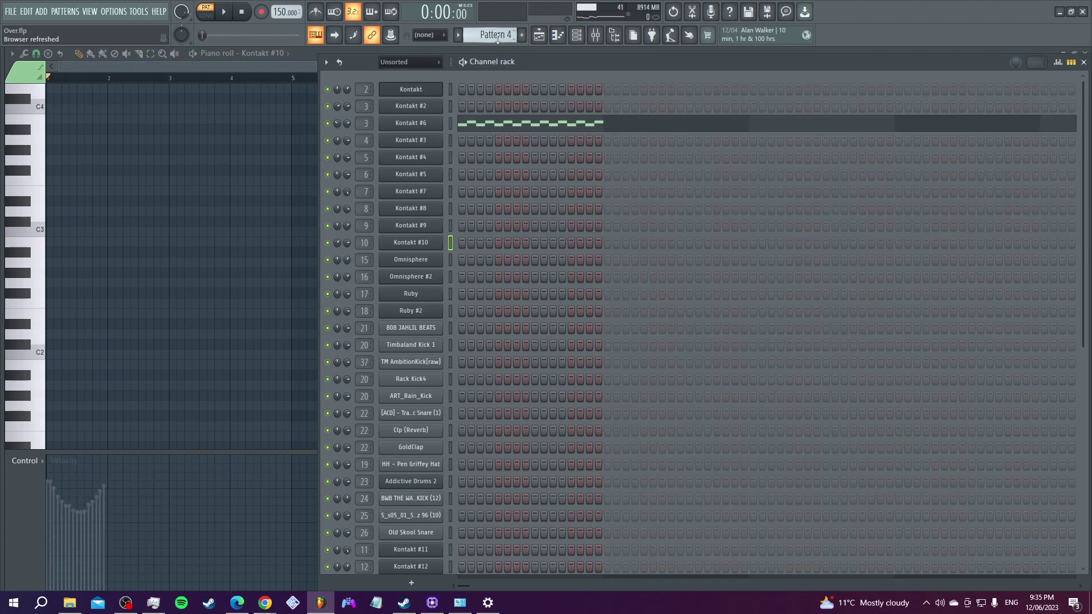
{"action": "scroll", "coordinate": [498, 38], "scroll_direction": "down", "scroll_amount": 1}
{"action": "left_click", "coordinate": [573, 163]}
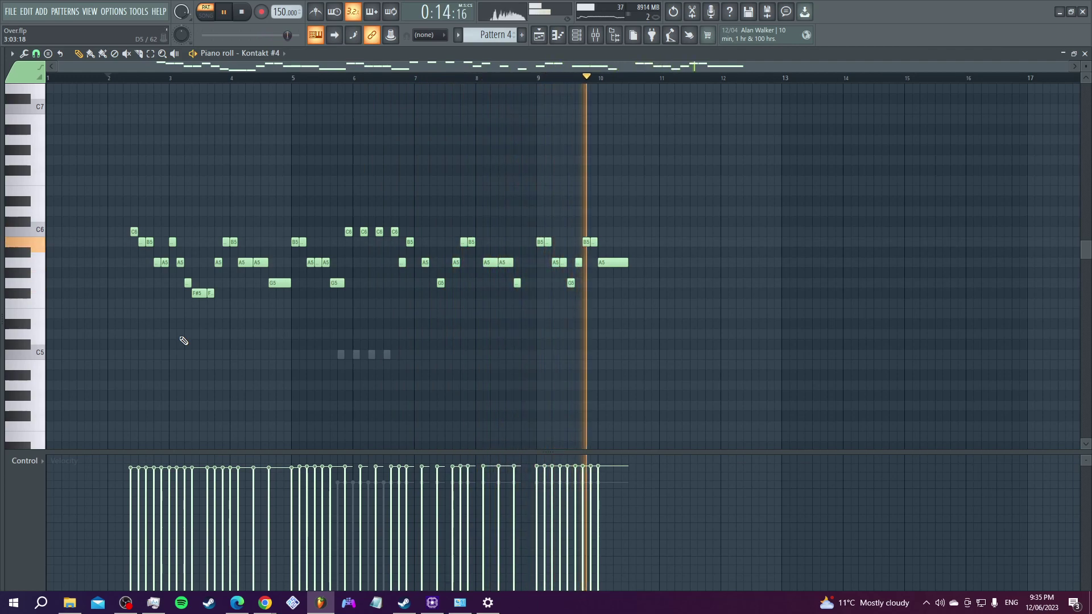
- Play Pattern 4 while viewing the Kontakt #8 channel's notes in the piano roll, then stop playback
{"action": "key", "text": "F6"}
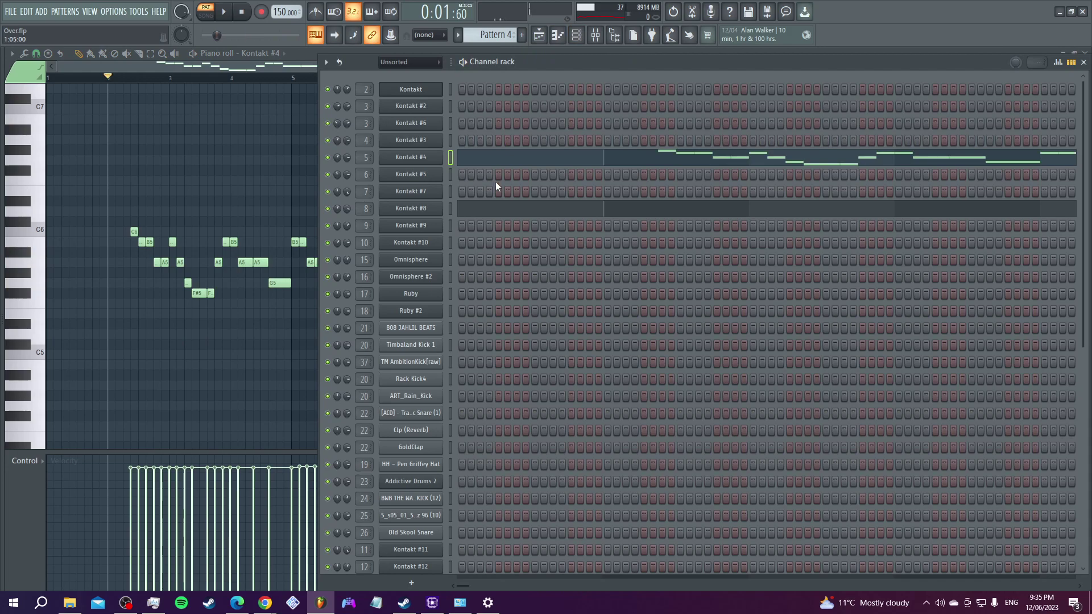
{"action": "left_click", "coordinate": [492, 208]}
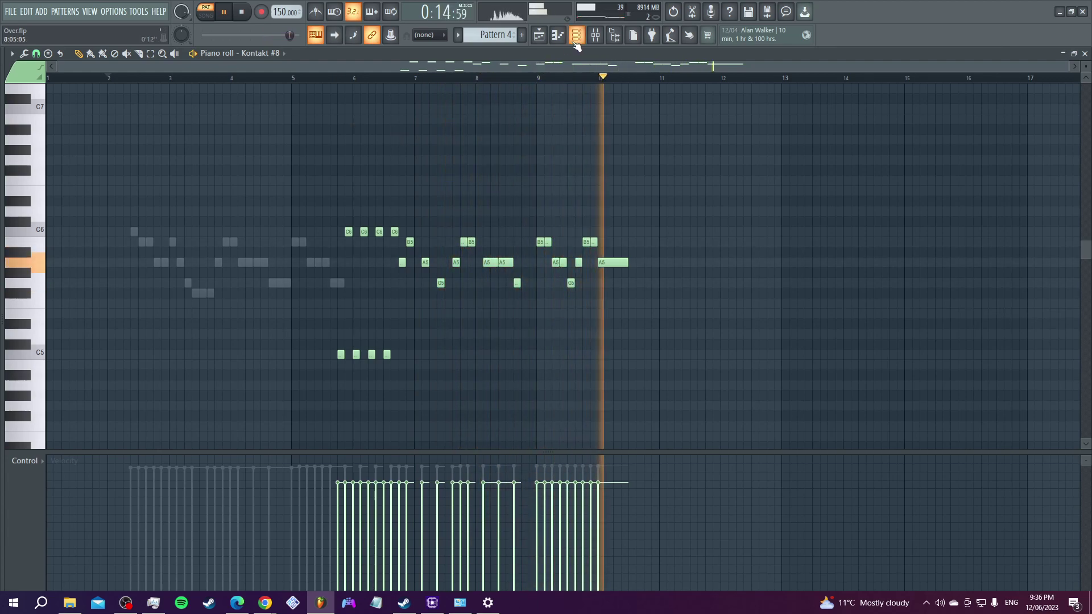
{"action": "key", "text": "space"}
- Switch to Pattern 5 and play its Kontakt #2 notes in the piano roll, then stop playback
{"action": "key", "text": "F6"}
{"action": "scroll", "coordinate": [511, 35], "scroll_direction": "down", "scroll_amount": 1}
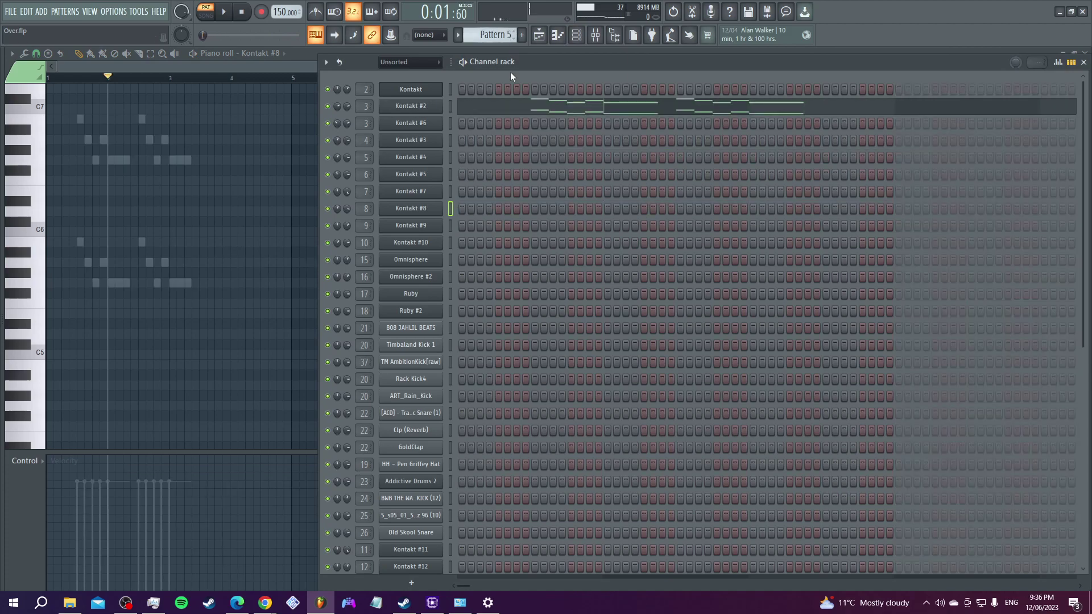
{"action": "left_click", "coordinate": [535, 108]}
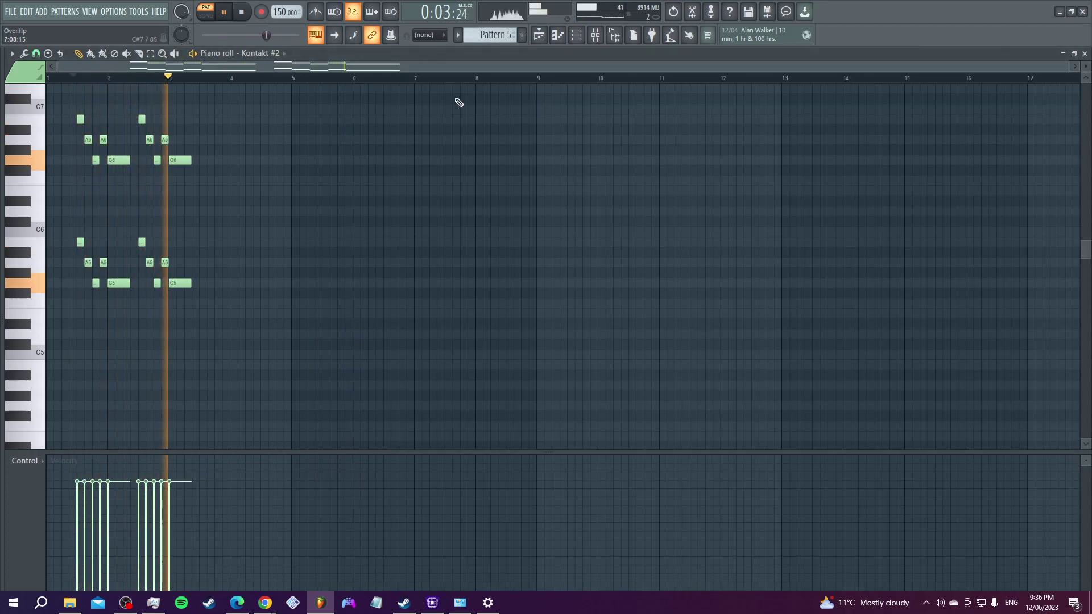
{"action": "key", "text": "space"}
- Switch to Pattern 6 and play its Omnisphere notes in the piano roll, briefly checking the mixer
{"action": "left_click", "coordinate": [558, 35]}
{"action": "scroll", "coordinate": [501, 35], "scroll_direction": "down", "scroll_amount": 1}
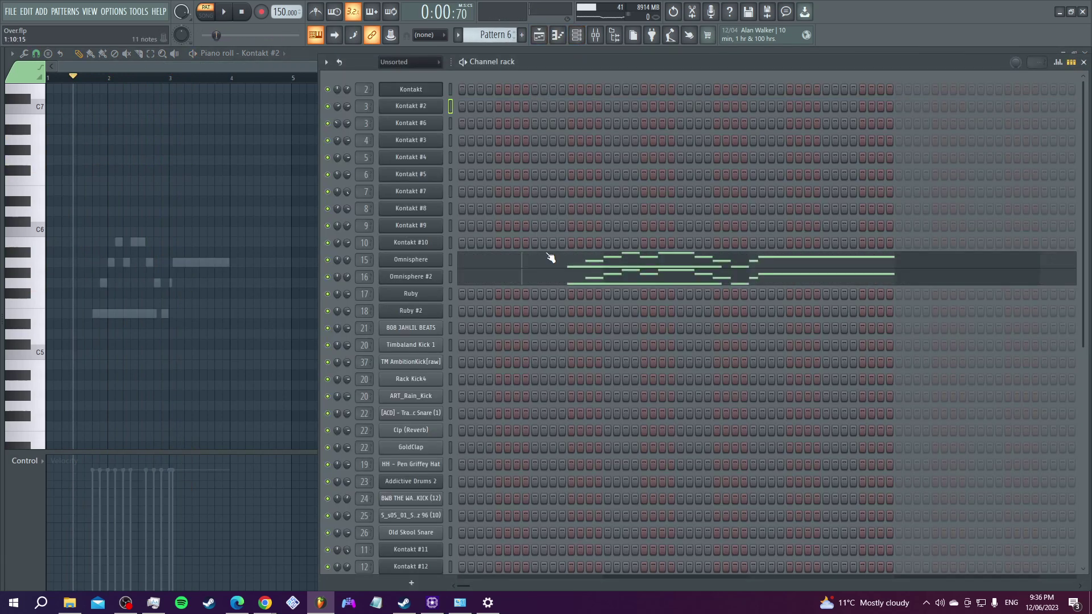
{"action": "left_click", "coordinate": [550, 265]}
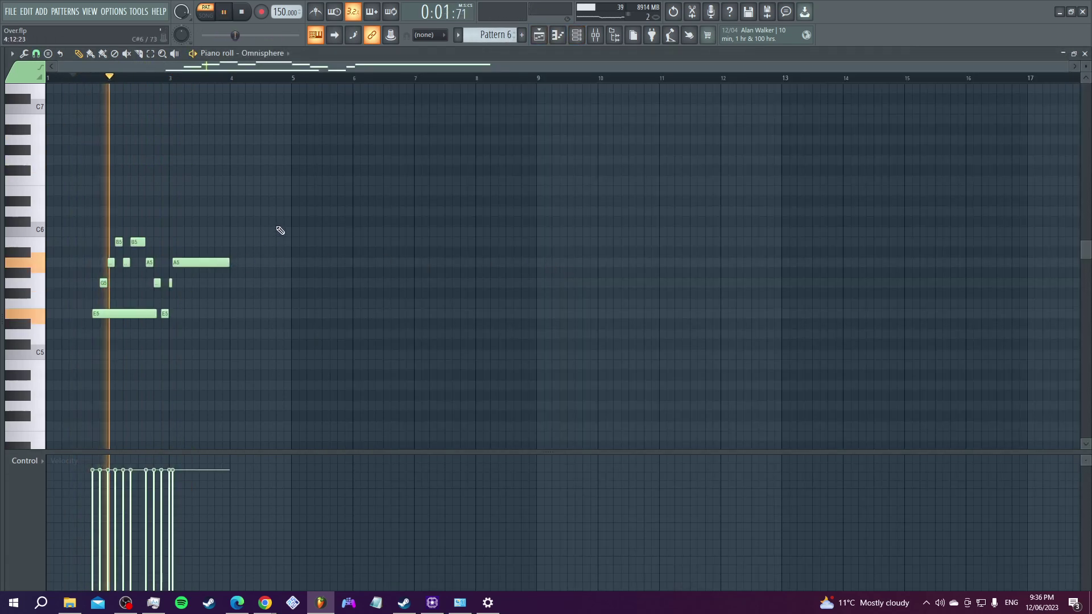
{"action": "key", "text": "space"}
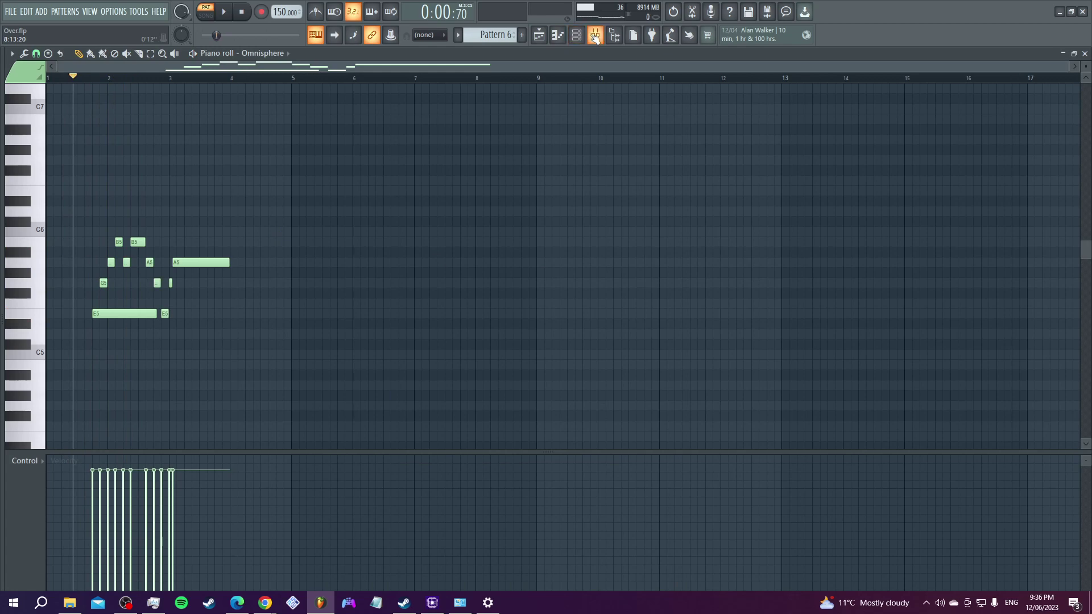
{"action": "left_click", "coordinate": [594, 36]}
{"action": "key", "text": "F9"}
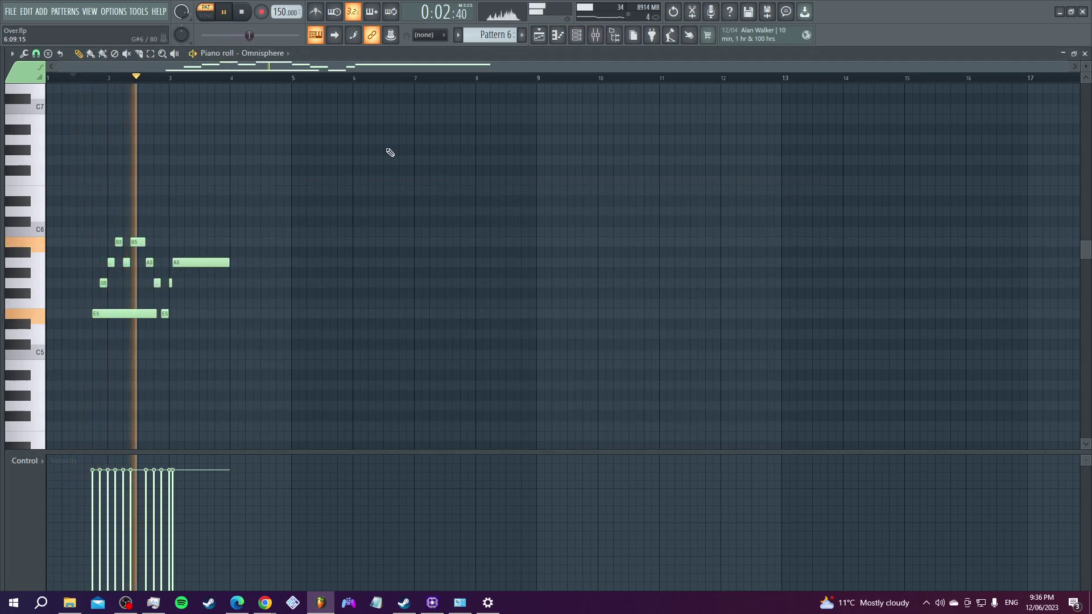
- Open the Omnisphere #2 instrument to view its PRS Lead Guitar a patch, then return to the channel rack
{"action": "key", "text": "F6"}
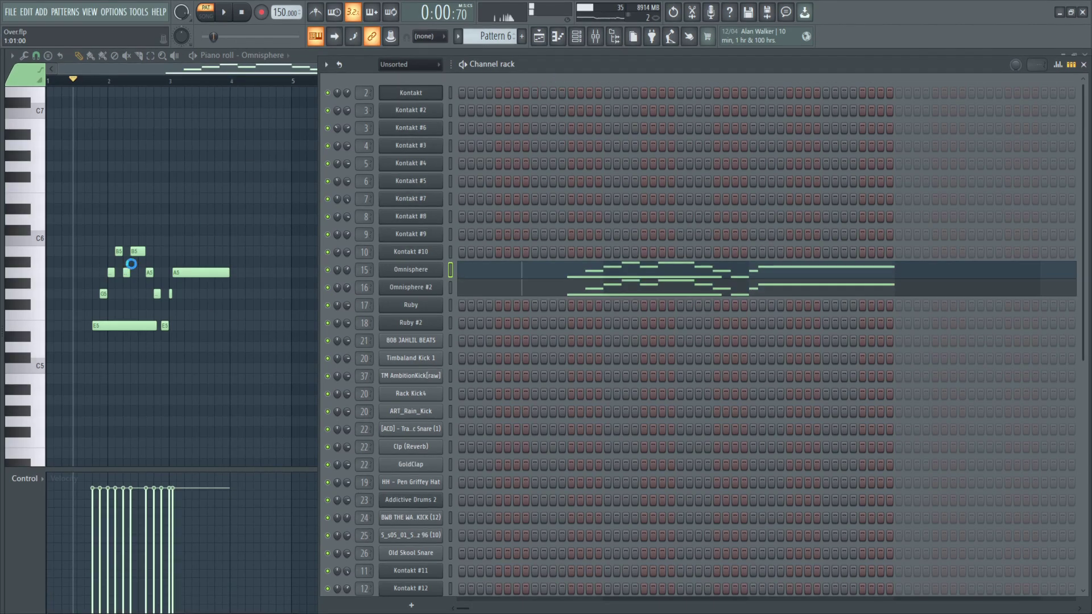
{"action": "left_click", "coordinate": [631, 353]}
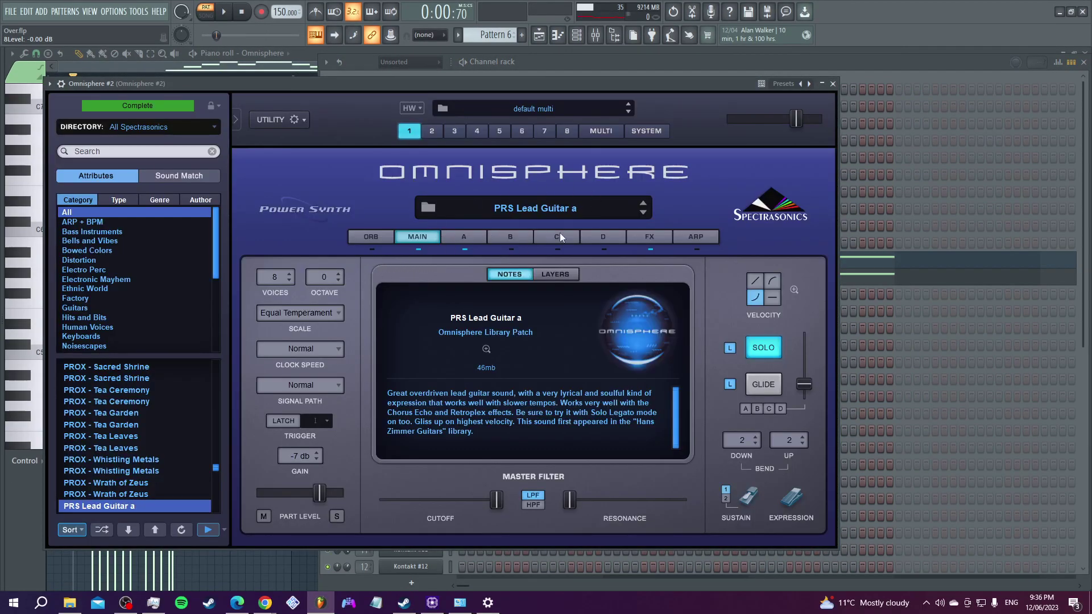
{"action": "left_click", "coordinate": [602, 61]}
- Solo the Omnisphere #2 channel and play Pattern 6 to hear that layer alone
{"action": "right_click", "coordinate": [333, 282]}
{"action": "left_click", "coordinate": [349, 287]}
{"action": "key", "text": "space"}
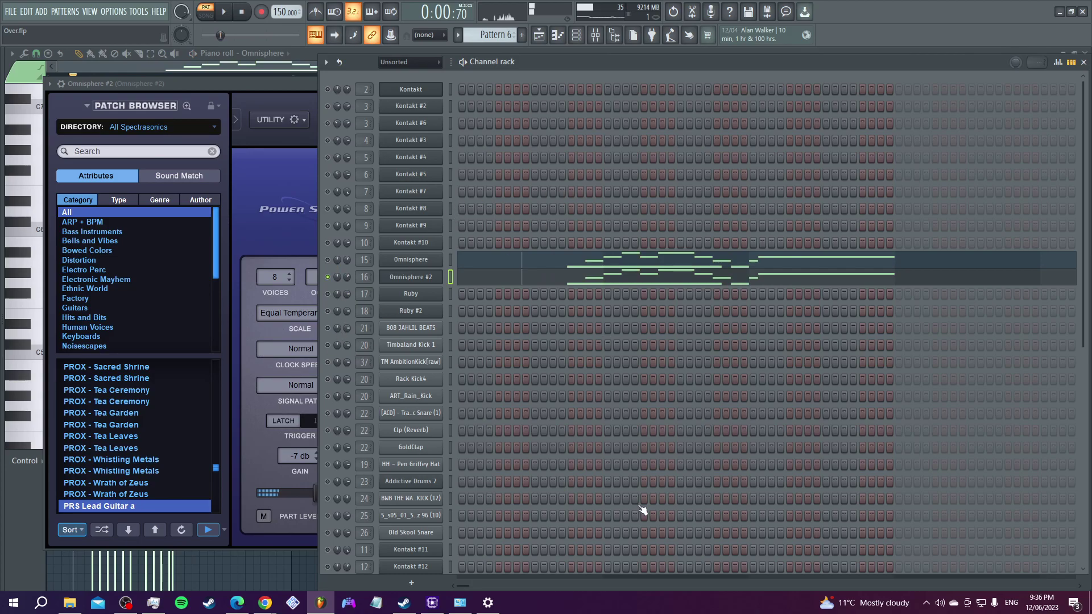
- View the Omnisphere channel's PRS Lead Guitar a patch, re-enable all channels and play Pattern 6 with both layers
{"action": "left_click", "coordinate": [629, 344]}
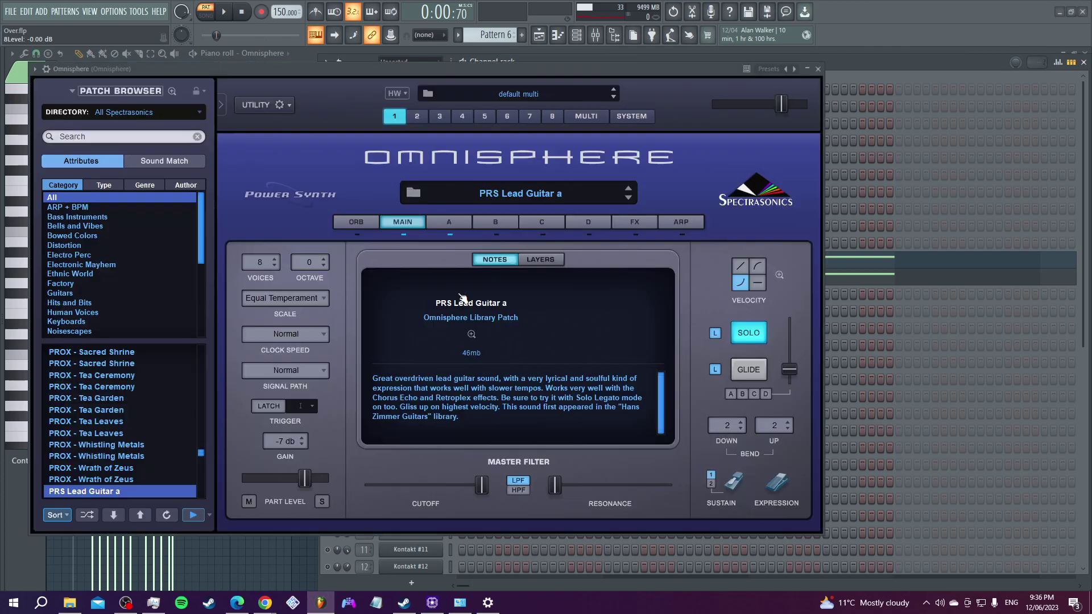
{"action": "left_click", "coordinate": [827, 67]}
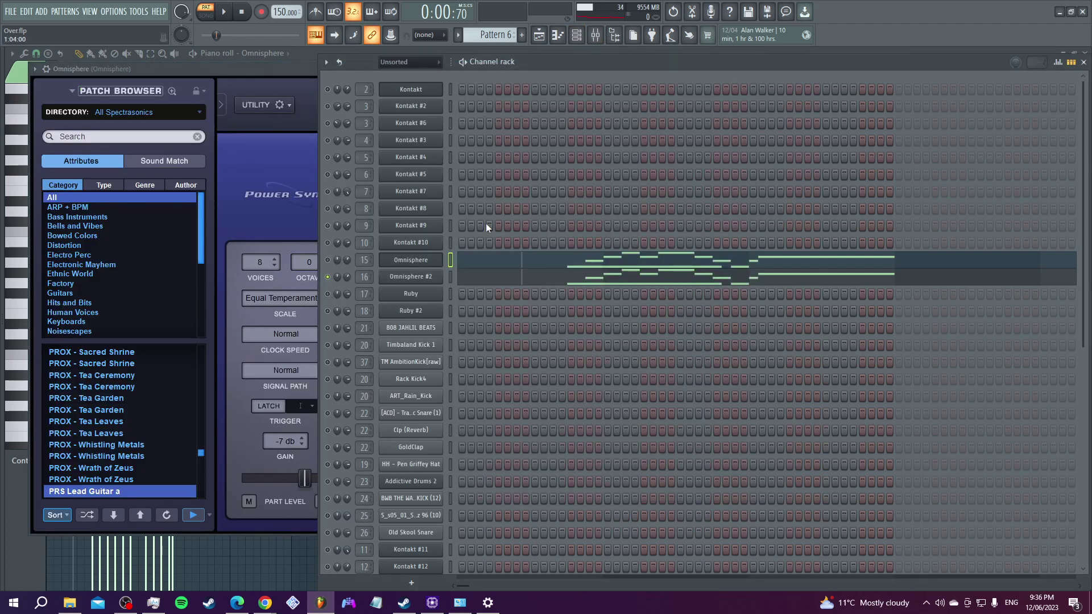
{"action": "right_click", "coordinate": [328, 261]}
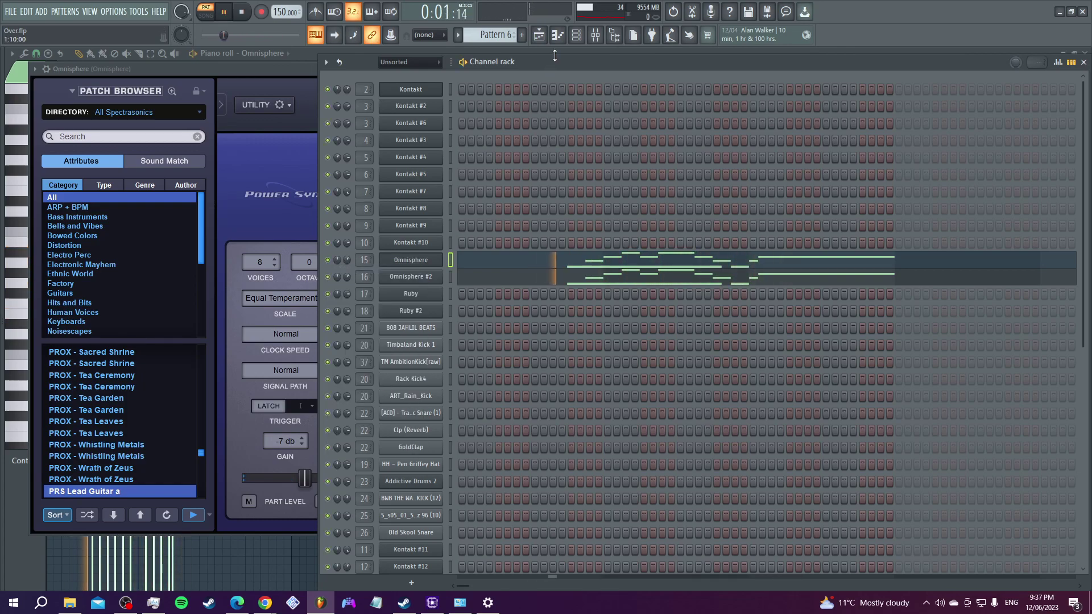
{"action": "left_click", "coordinate": [577, 35]}
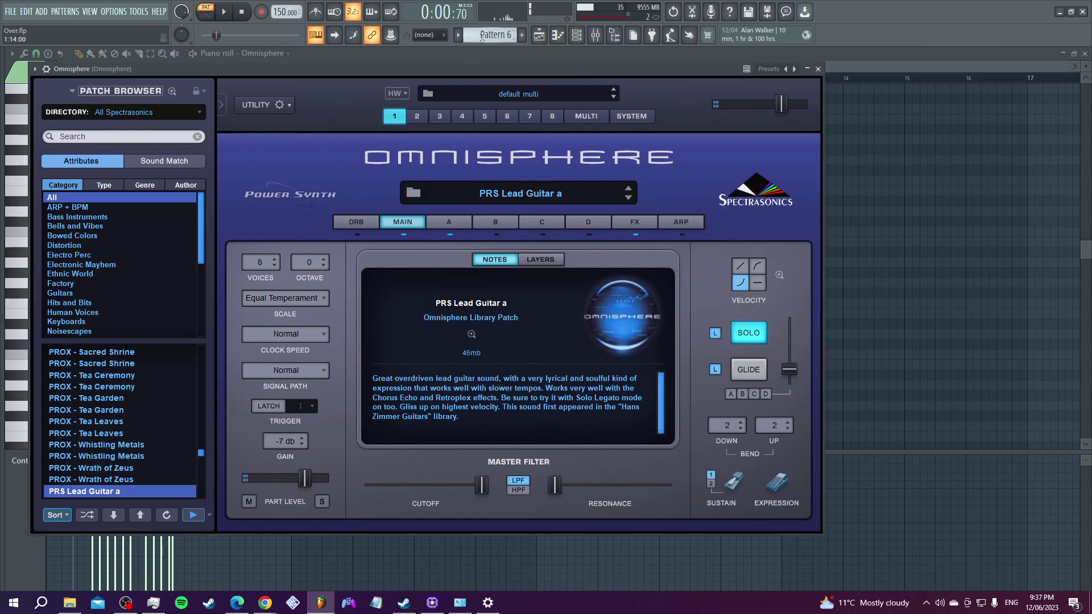
- Play Pattern 7's Kontakt #4 notes in the piano roll, and hear them within the playlist arrangement
{"action": "left_click", "coordinate": [589, 36]}
{"action": "left_click", "coordinate": [497, 149]}
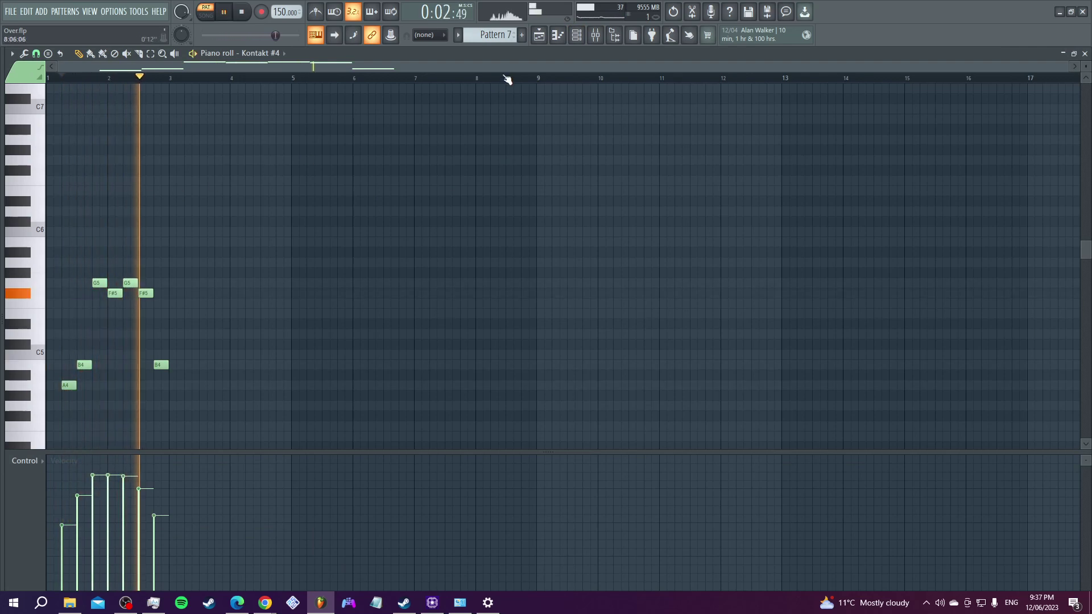
{"action": "key", "text": "F5"}
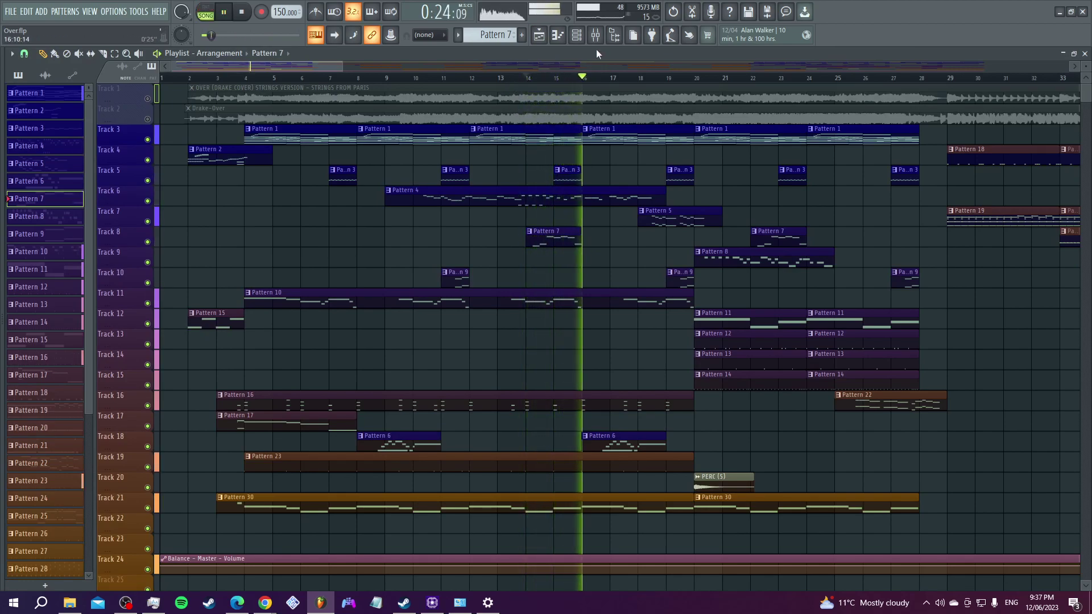
{"action": "key", "text": "space"}
- Switch to Pattern 8 and play its Kontakt #2 notes in the piano roll, then stop playback
{"action": "key", "text": "F6"}
{"action": "scroll", "coordinate": [484, 36], "scroll_direction": "down", "scroll_amount": 1}
{"action": "left_click", "coordinate": [556, 111]}
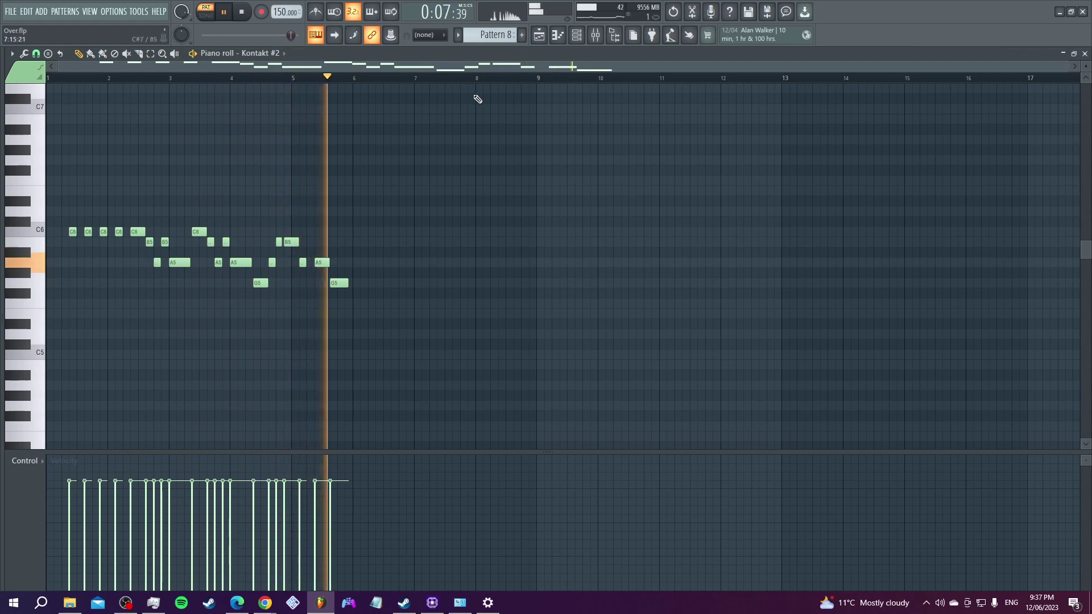
{"action": "key", "text": "space"}
- Switch to Pattern 9 and play its Kontakt #9 notes in the piano roll
{"action": "key", "text": "F6"}
{"action": "scroll", "coordinate": [502, 43], "scroll_direction": "down", "scroll_amount": 1}
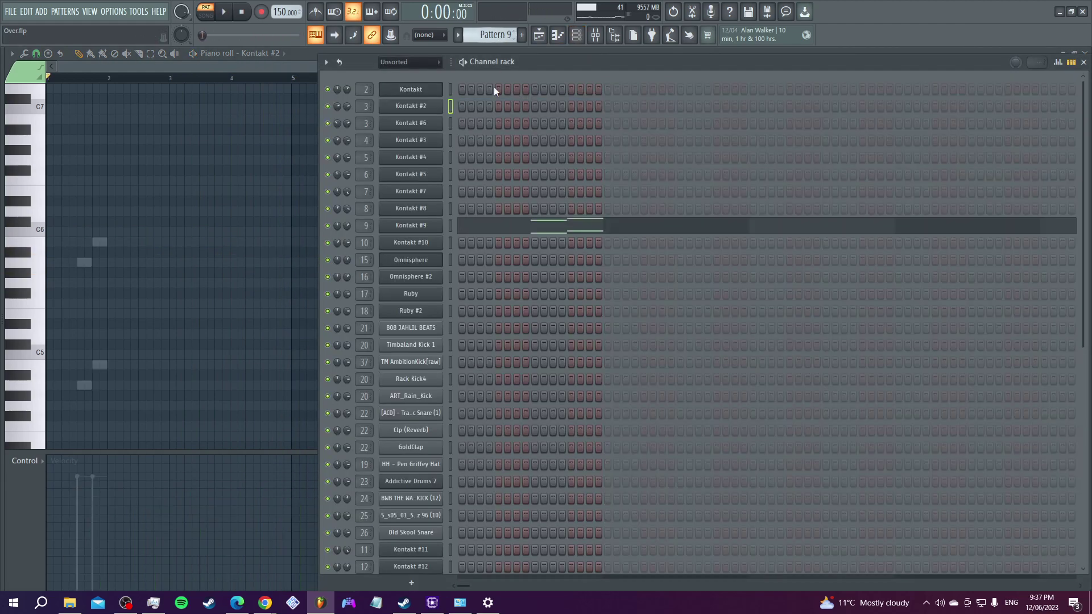
{"action": "left_click", "coordinate": [533, 228]}
{"action": "key", "text": "space"}
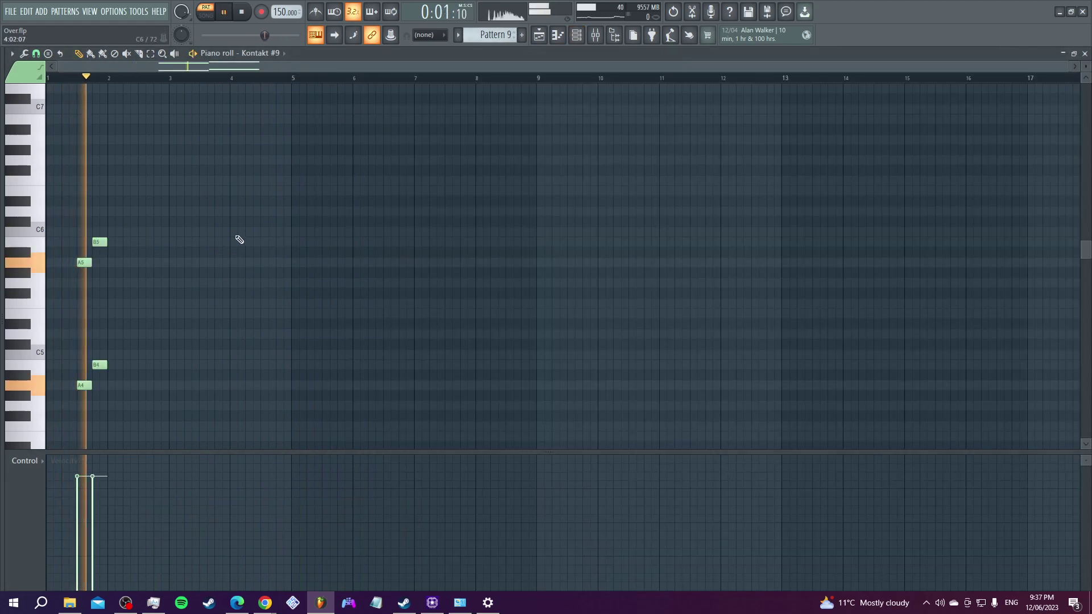
- Switch to Pattern 10 and play its Ruby bass notes in the piano roll
{"action": "left_click", "coordinate": [586, 37]}
{"action": "scroll", "coordinate": [488, 38], "scroll_direction": "down", "scroll_amount": 1}
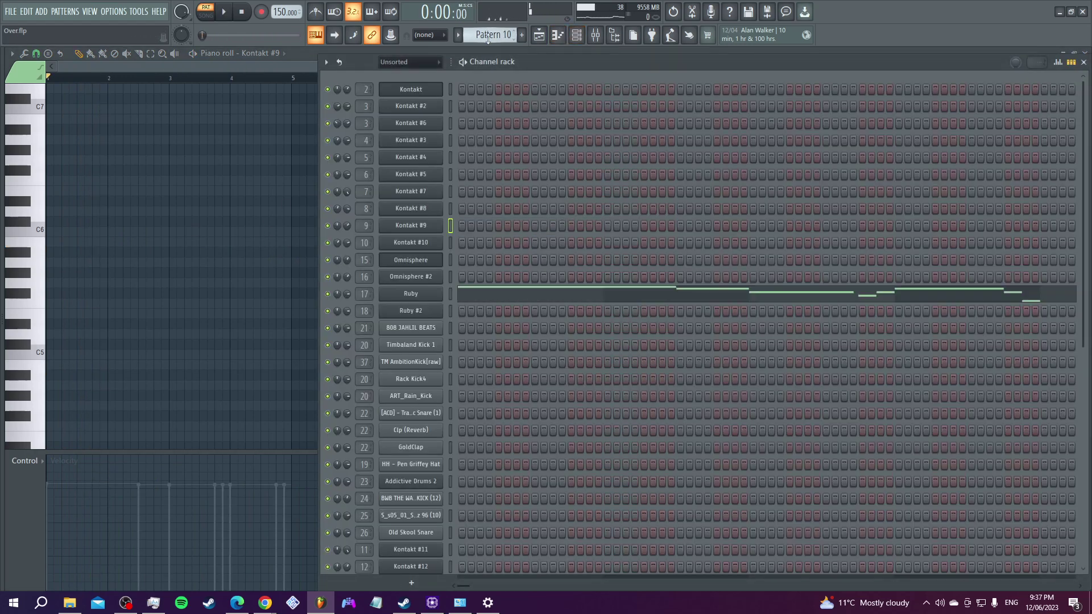
{"action": "left_click", "coordinate": [529, 301]}
{"action": "scroll", "coordinate": [437, 298], "scroll_direction": "down", "scroll_amount": 5}
{"action": "scroll", "coordinate": [438, 299], "scroll_direction": "down", "scroll_amount": 1}
{"action": "key", "text": "space"}
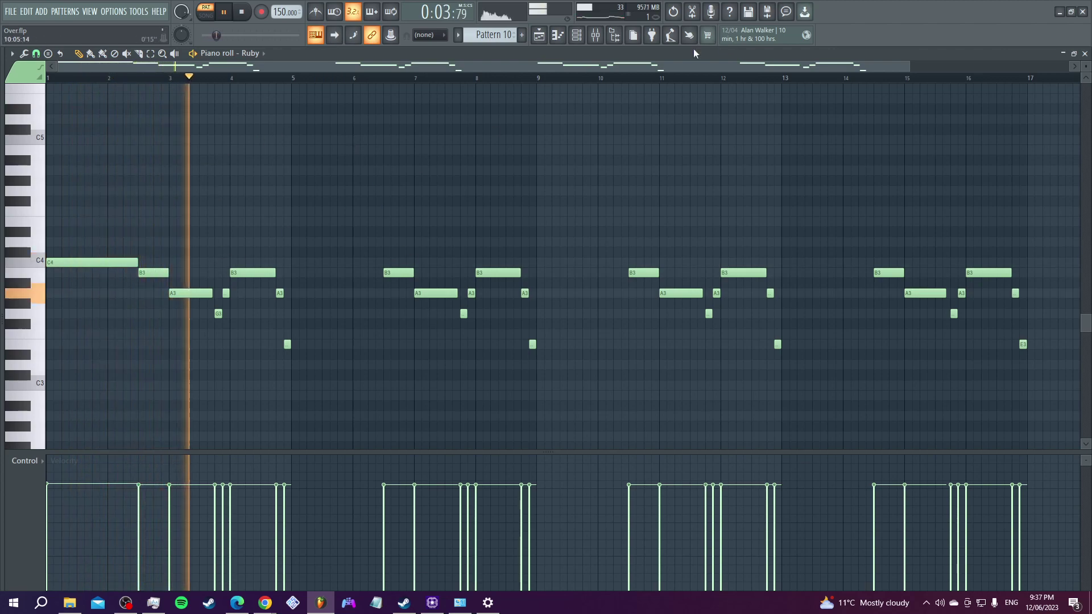
{"action": "scroll", "coordinate": [654, 66], "scroll_direction": "down", "scroll_amount": 2}
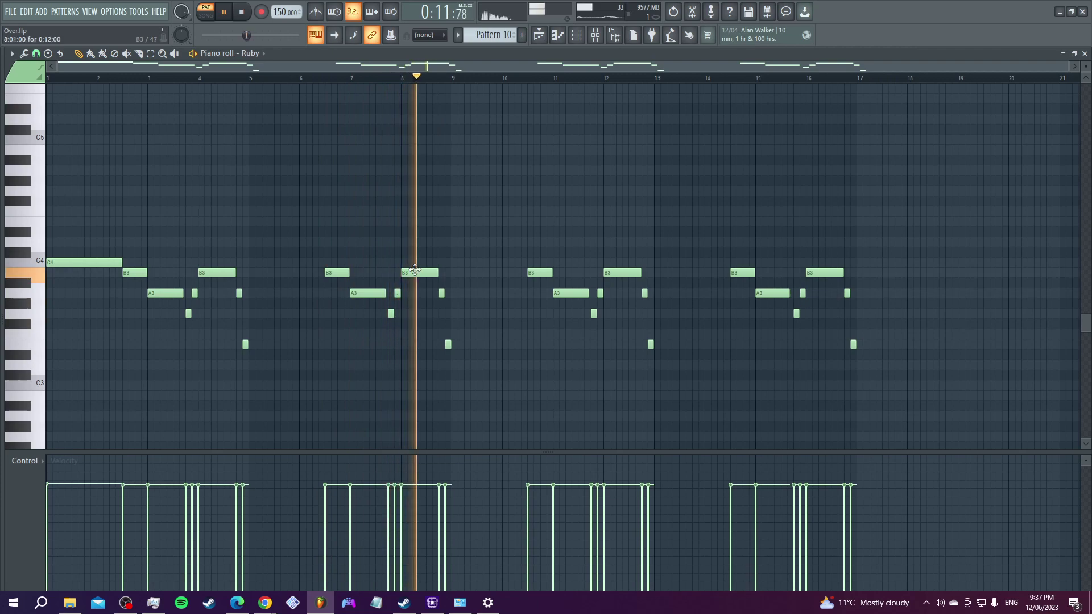
- View Ruby's Trilian patch Studio Warm - Full Range and the GTR Tool Rack Stereo effect on its mixer track
{"action": "key", "text": "F6"}
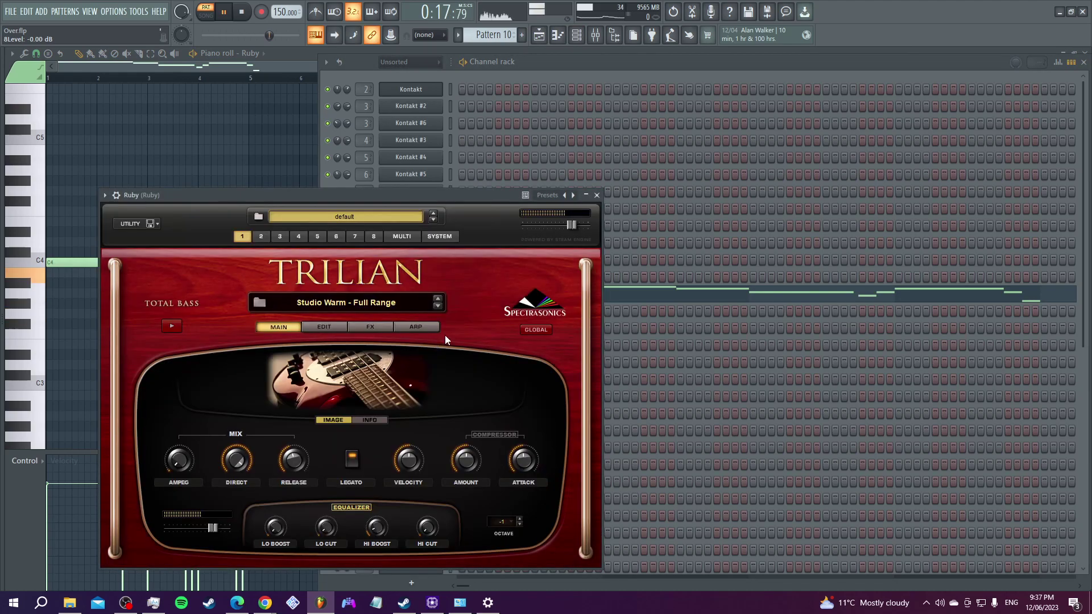
{"action": "left_click", "coordinate": [594, 37]}
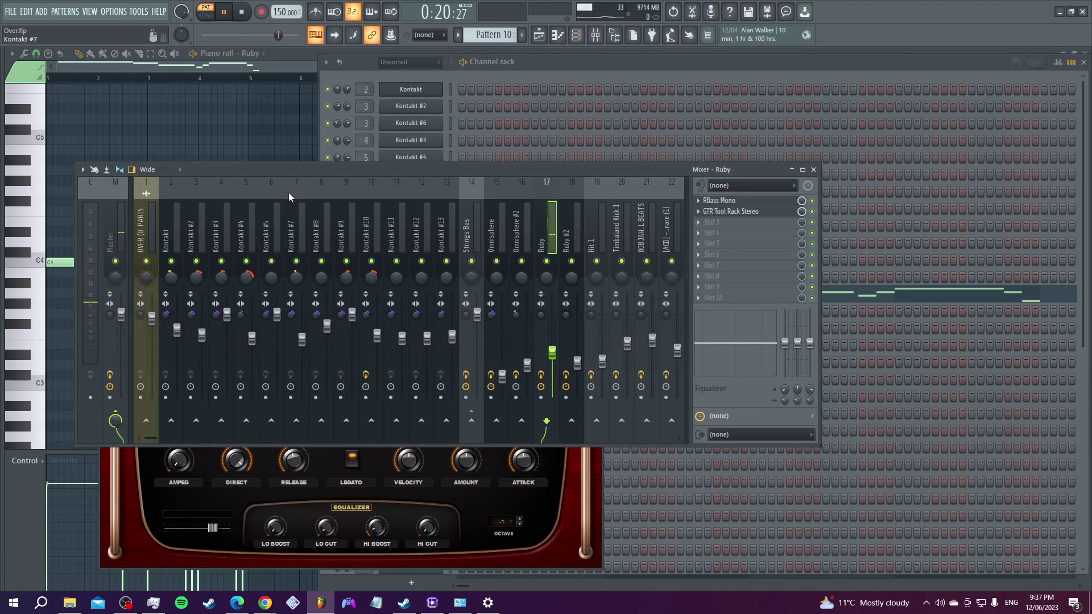
{"action": "left_click", "coordinate": [739, 212]}
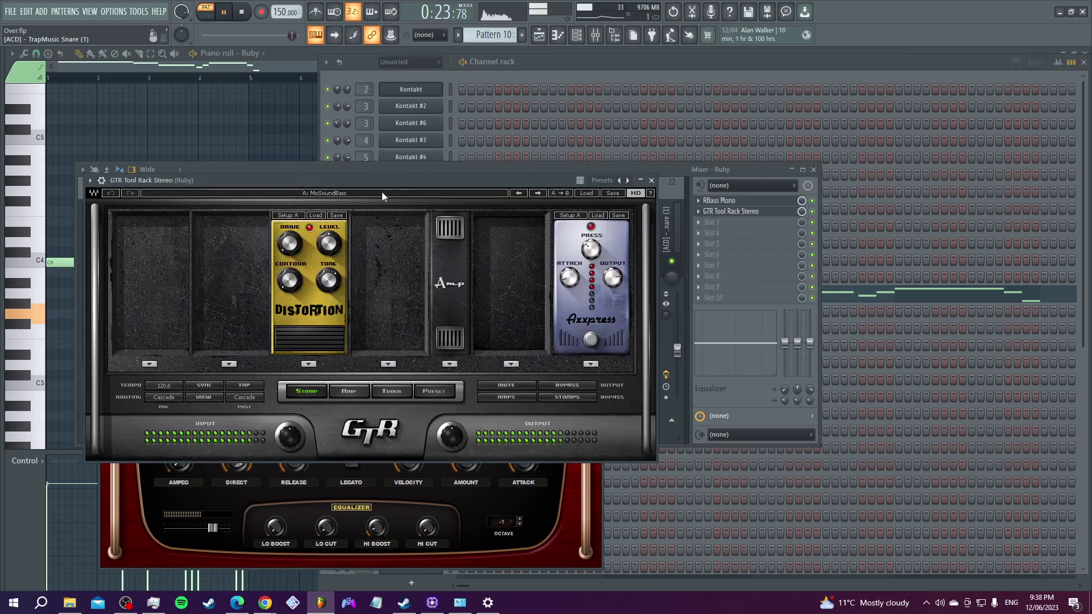
{"action": "left_click", "coordinate": [576, 36]}
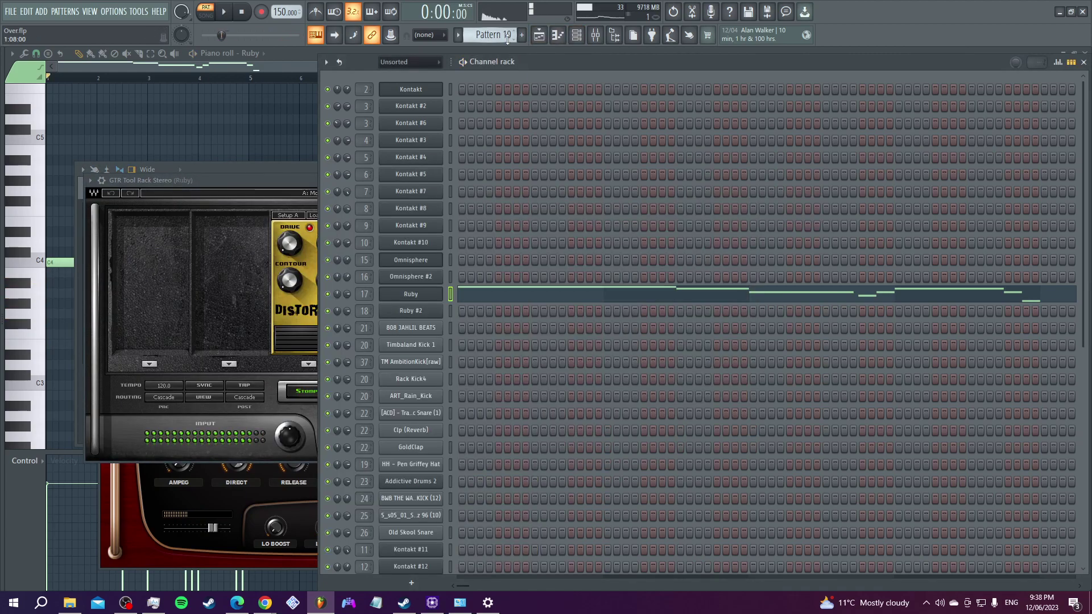
- Switch to Pattern 11 and play its 808 JAHLIL BEATS notes in the piano roll, then return to the channel rack
{"action": "scroll", "coordinate": [508, 35], "scroll_direction": "down", "scroll_amount": 1}
{"action": "left_click", "coordinate": [534, 328]}
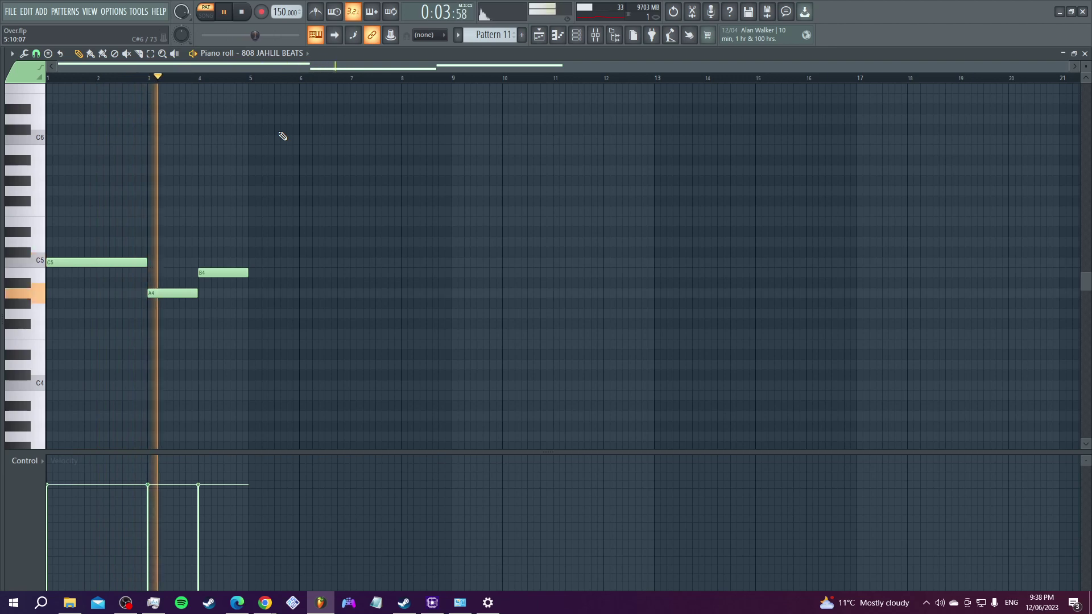
{"action": "key", "text": "space"}
{"action": "left_click", "coordinate": [595, 34]}
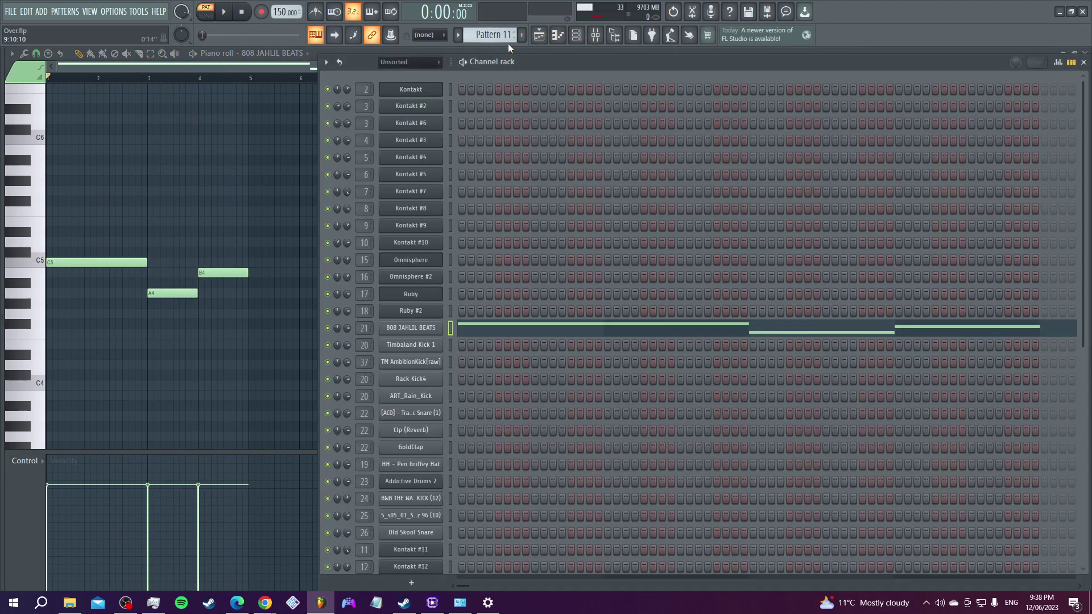
- Play Pattern 12 and inspect its Timbaland Kick 1, TM AmbitionKick[raw], Rack Kick4 and ART_Rain_Kick samples
{"action": "scroll", "coordinate": [504, 36], "scroll_direction": "down", "scroll_amount": 1}
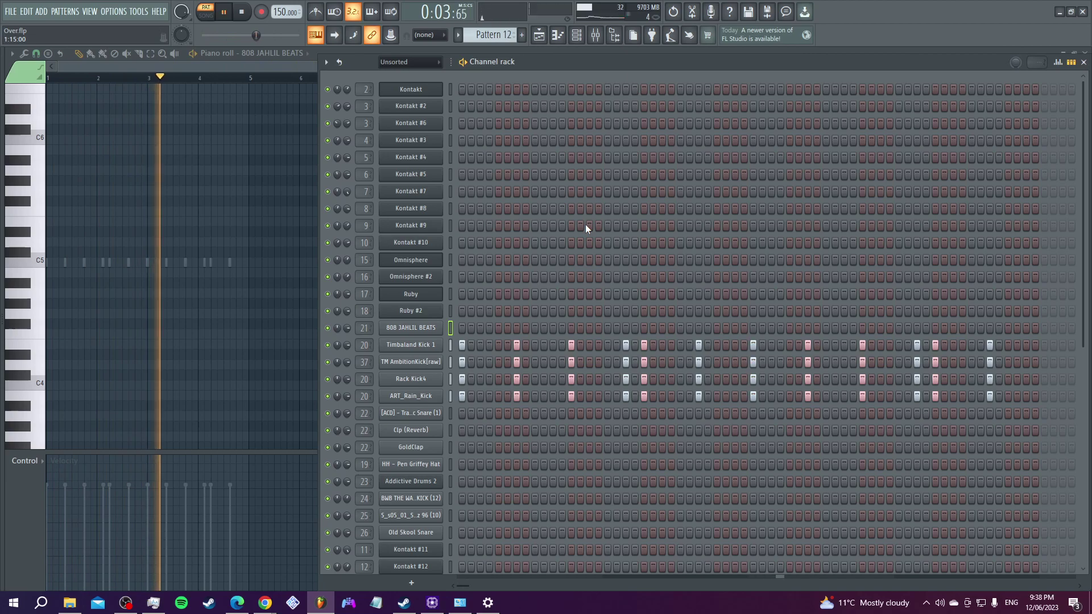
{"action": "key", "text": "space"}
{"action": "left_click", "coordinate": [426, 345]}
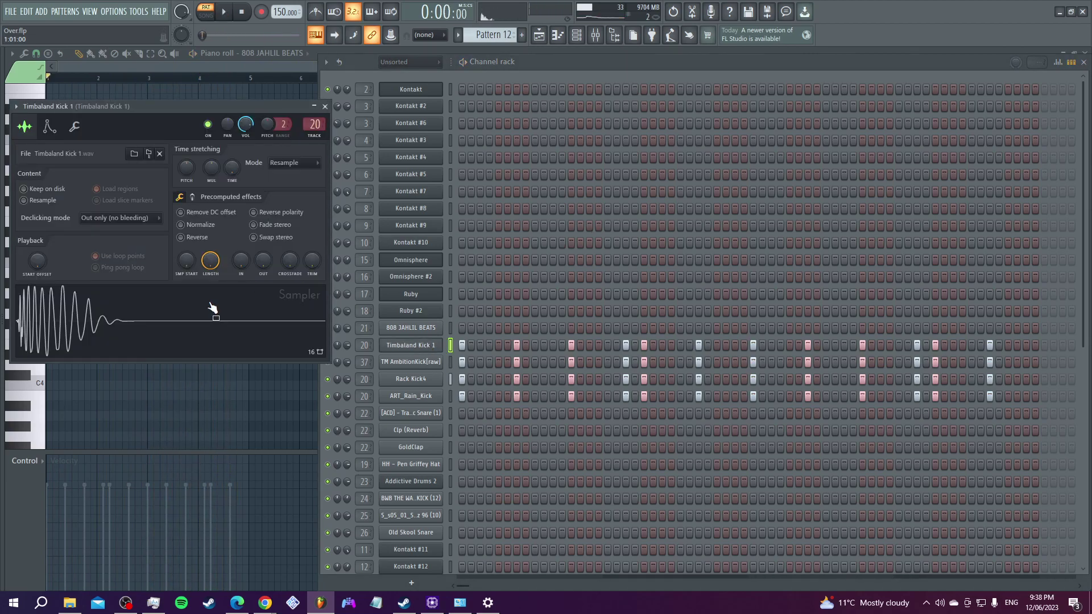
{"action": "left_click", "coordinate": [392, 362]}
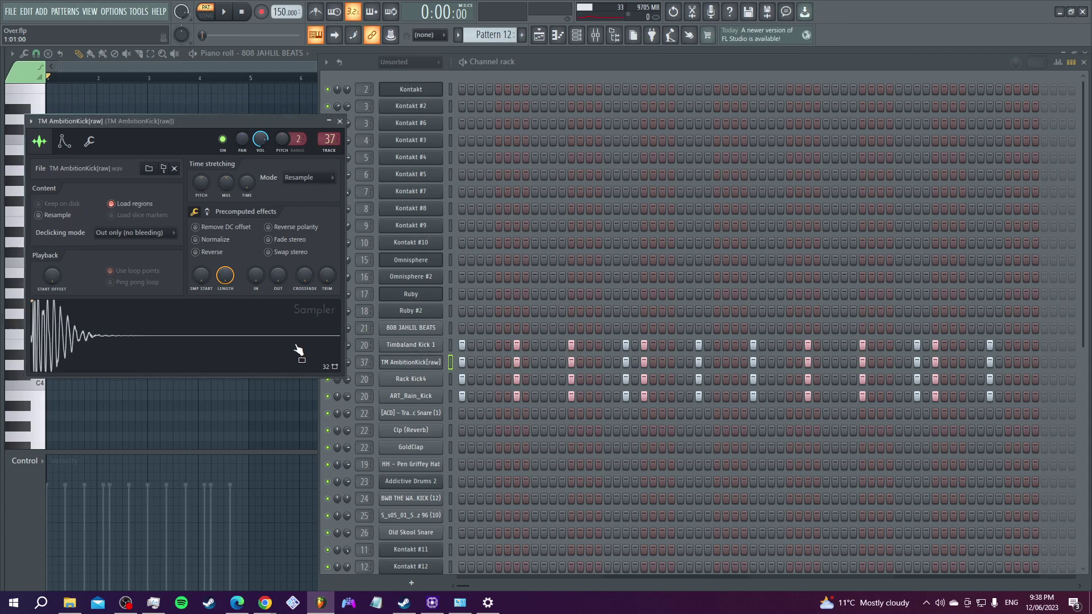
{"action": "left_click", "coordinate": [387, 379]}
{"action": "left_click", "coordinate": [390, 395]}
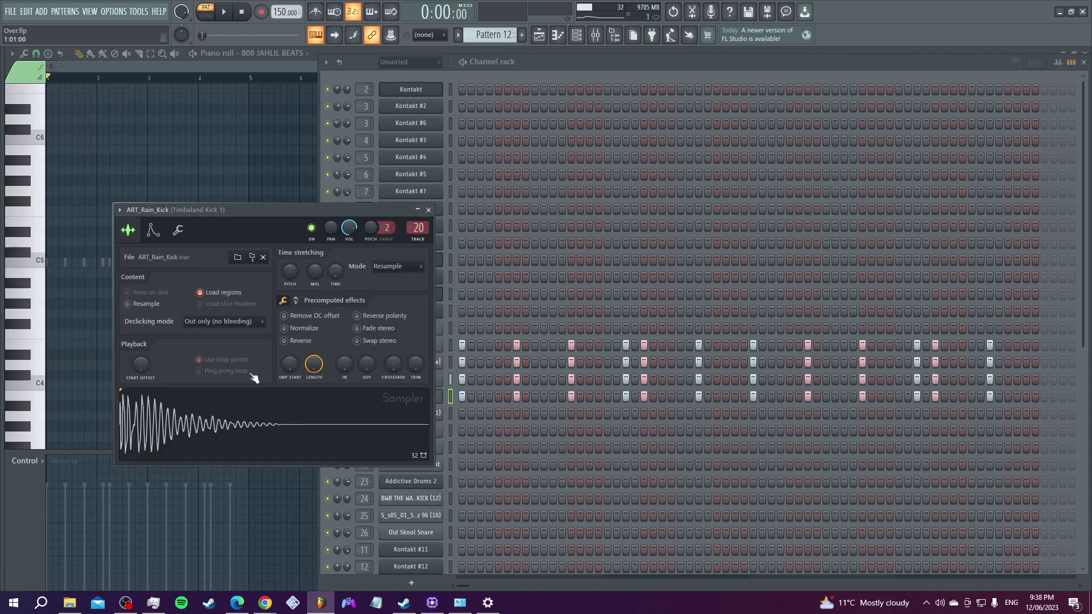
{"action": "left_click", "coordinate": [581, 77]}
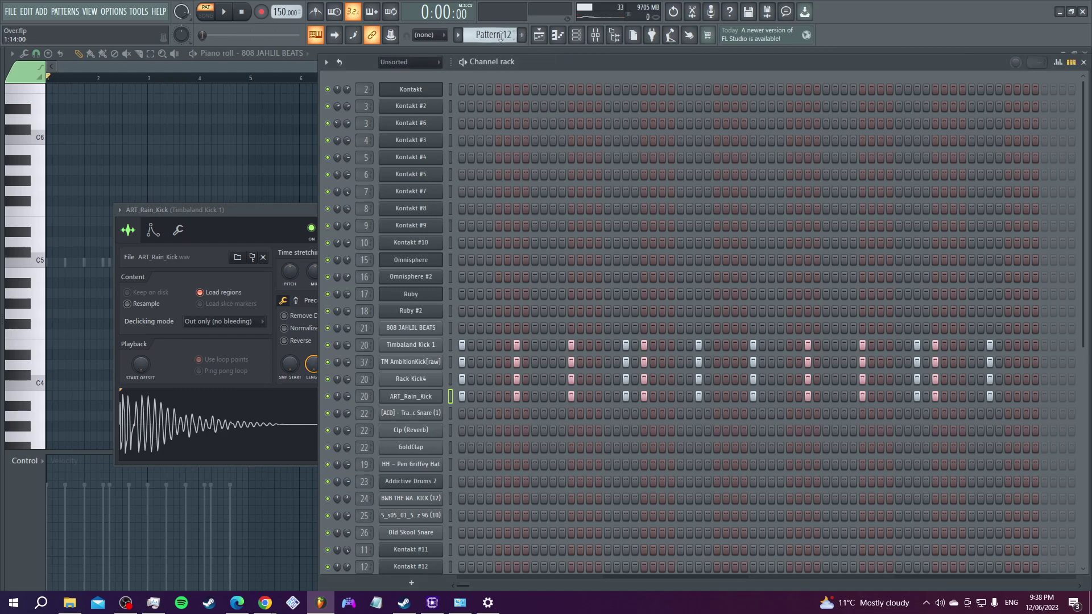
- Play Pattern 13 and inspect its TrapMusic Snare (1), Clp (Reverb) and GoldClap samples
{"action": "scroll", "coordinate": [499, 31], "scroll_direction": "down", "scroll_amount": 1}
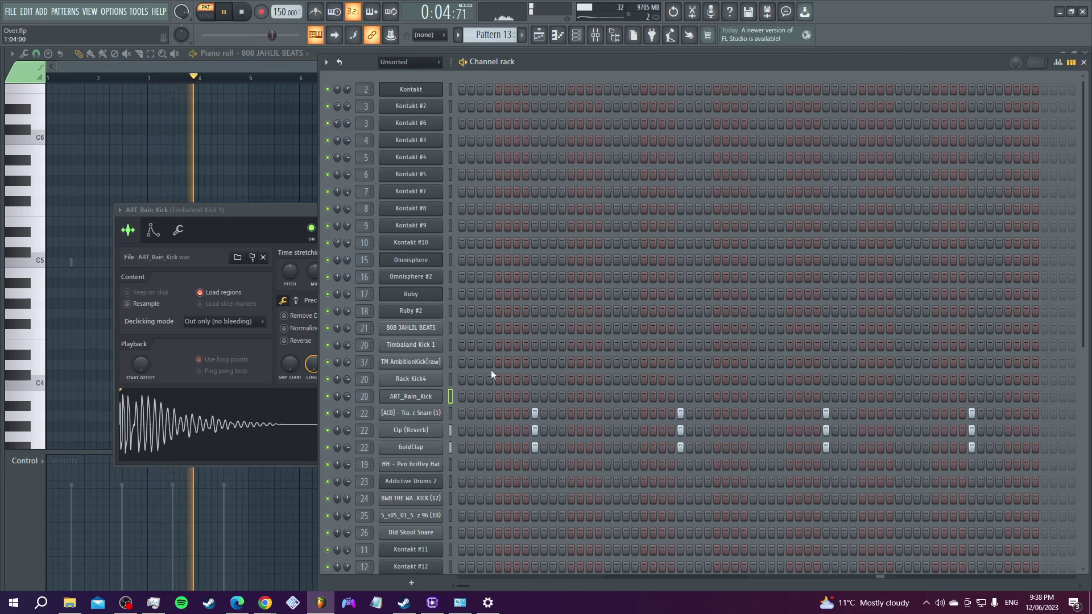
{"action": "key", "text": "space"}
{"action": "left_click", "coordinate": [410, 414]}
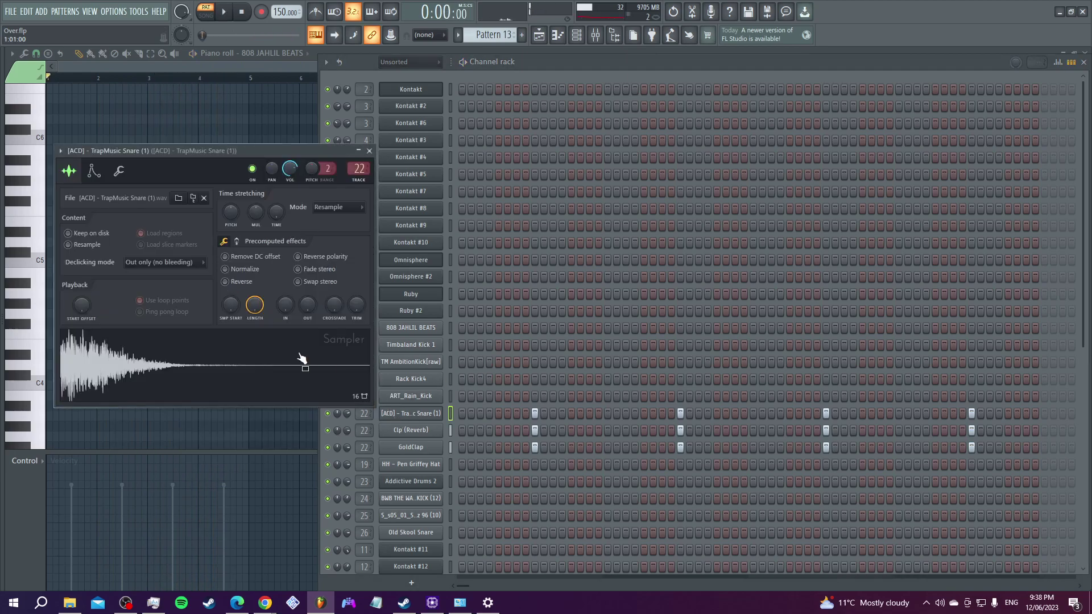
{"action": "left_click", "coordinate": [401, 429]}
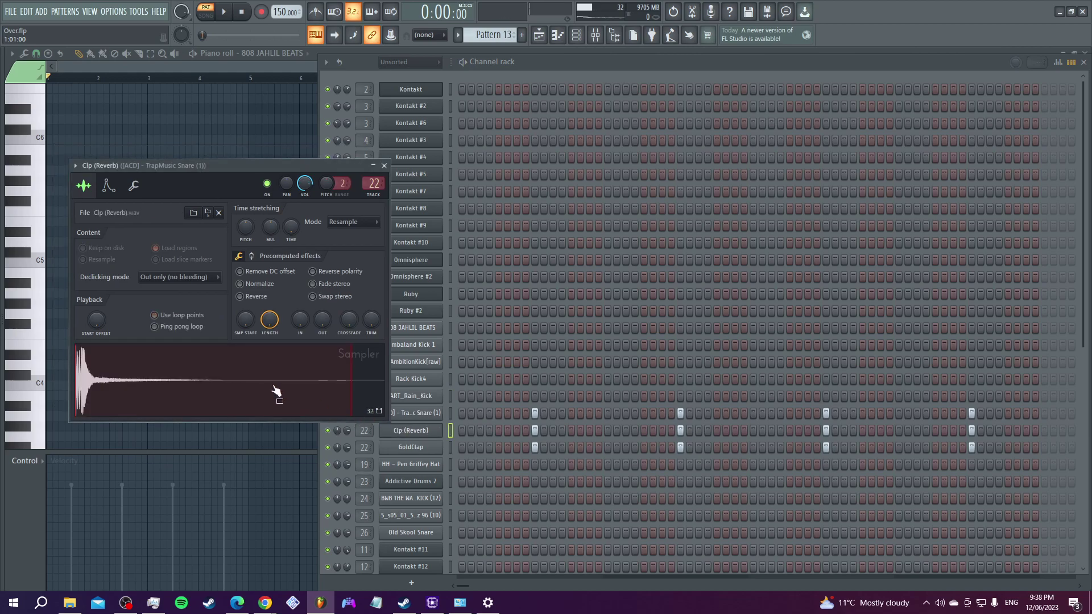
{"action": "left_click", "coordinate": [421, 448]}
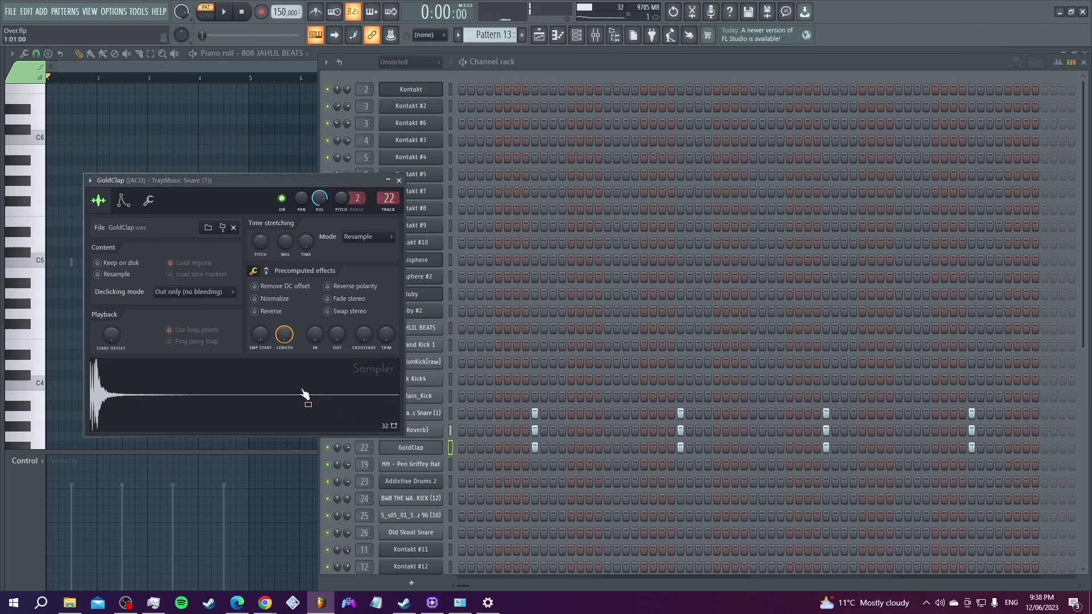
- Switch to Pattern 14 and play its HH - Pen Griffey Hat steps in the channel rack
{"action": "left_click", "coordinate": [582, 36]}
{"action": "scroll", "coordinate": [500, 35], "scroll_direction": "up", "scroll_amount": 1}
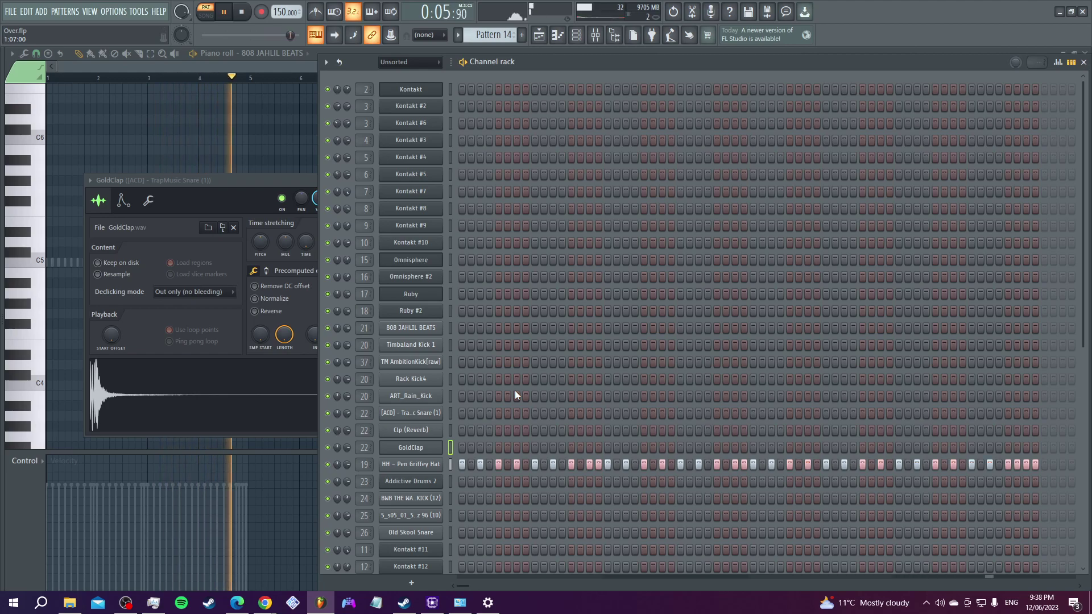
- Switch to Pattern 15, view Ruby #2's Clean Fender Mute Slide Down patch and play its notes in the piano roll
{"action": "scroll", "coordinate": [496, 38], "scroll_direction": "down", "scroll_amount": 1}
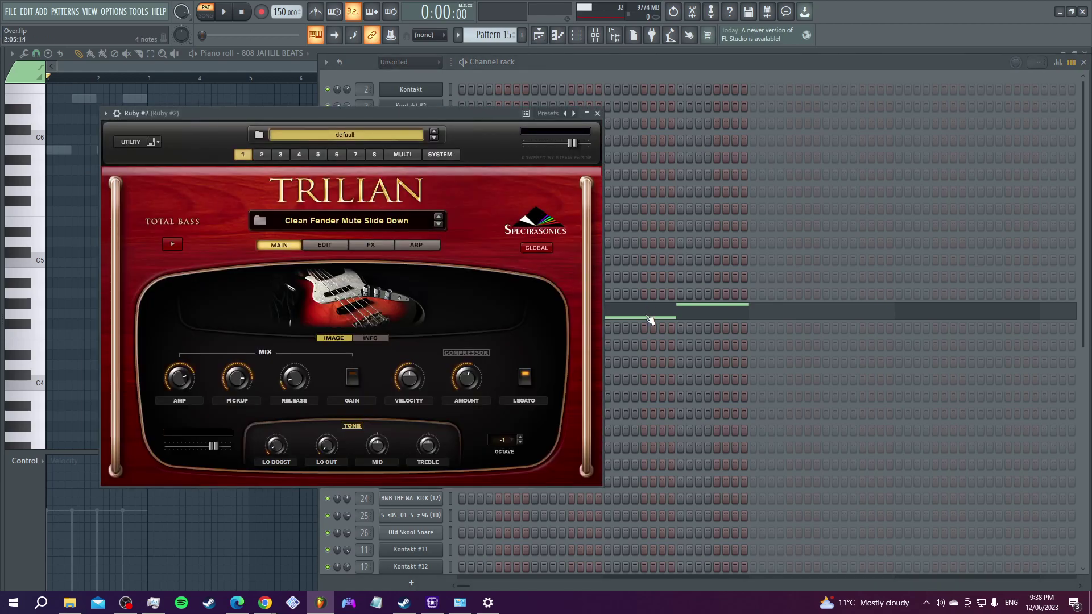
{"action": "key", "text": "F7"}
{"action": "key", "text": "space"}
{"action": "scroll", "coordinate": [221, 223], "scroll_direction": "up", "scroll_amount": 3}
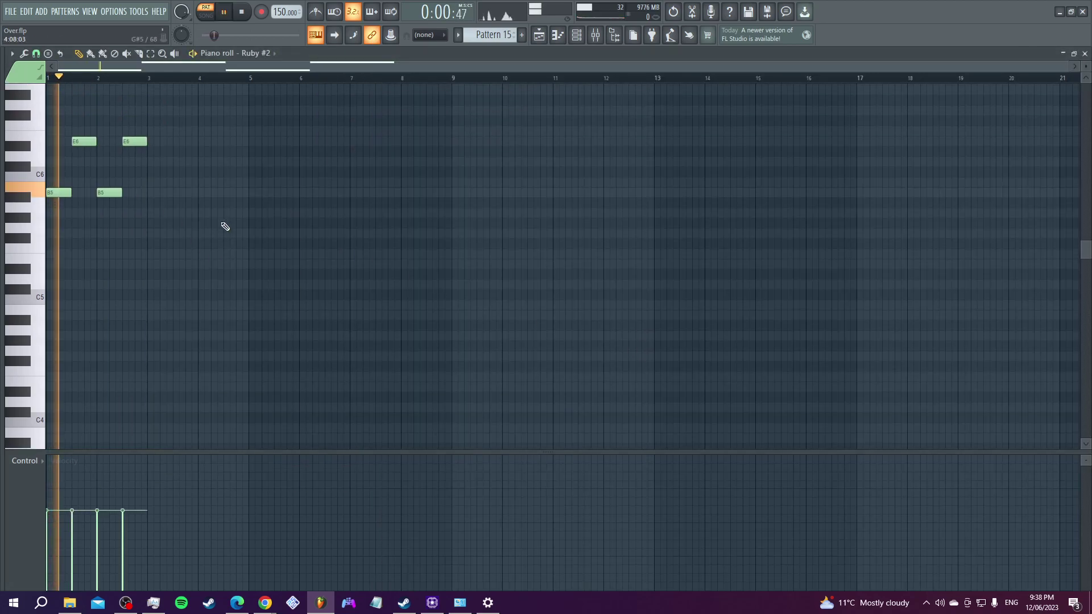
- Play the playlist arrangement from Pattern 15's clip to hear it in context, then return to the channel rack
{"action": "left_click", "coordinate": [538, 34]}
{"action": "key", "text": "space"}
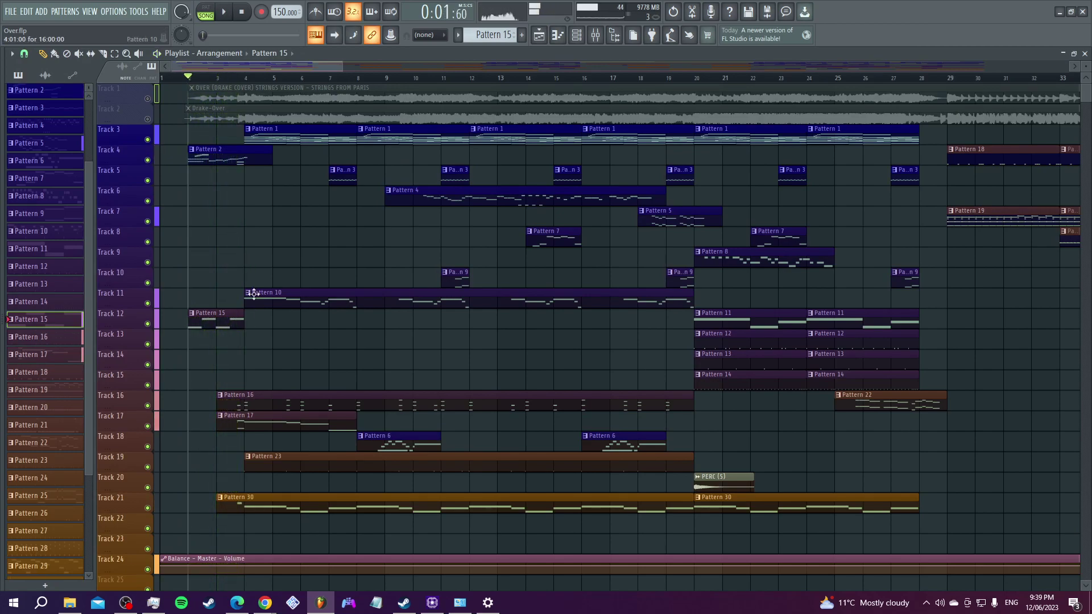
{"action": "left_click", "coordinate": [574, 36]}
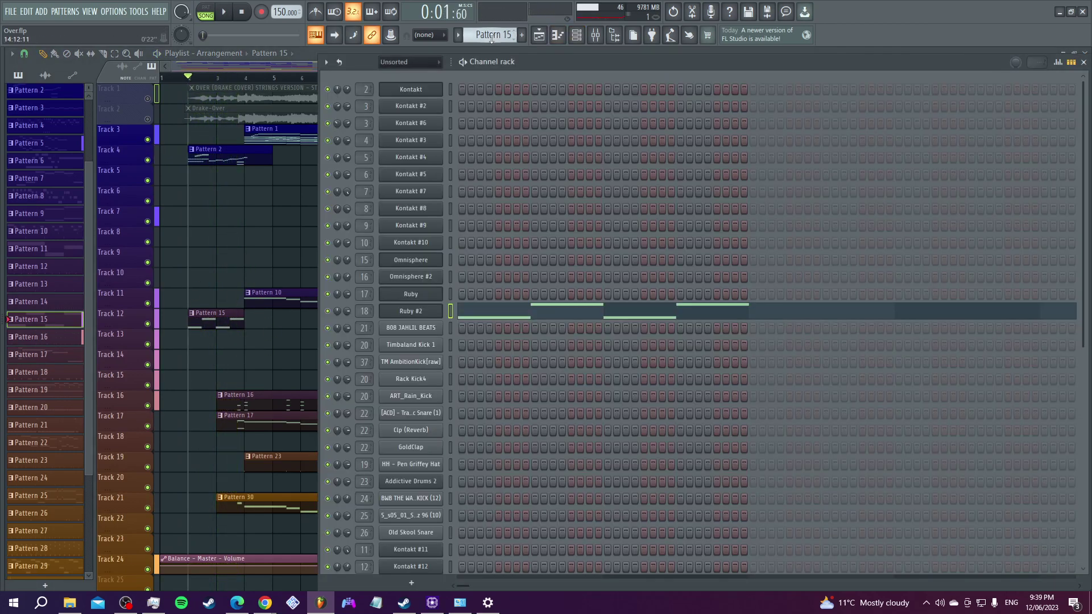
- Switch to Pattern 16 in pattern mode and view its Timbaland Kick 1 notes in the piano roll with a brief playback
{"action": "scroll", "coordinate": [491, 37], "scroll_direction": "down", "scroll_amount": 1}
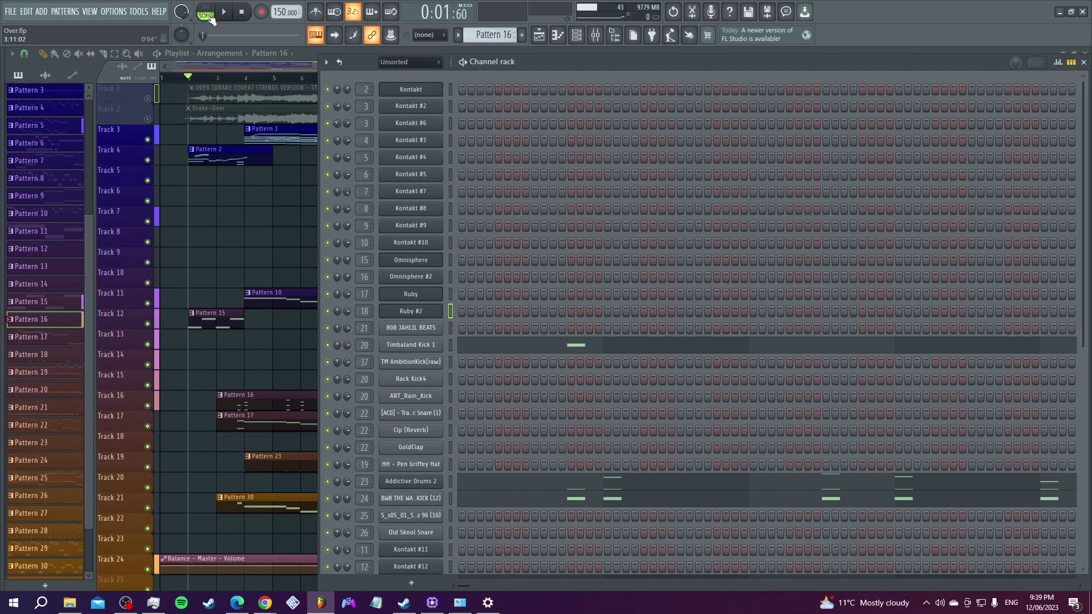
{"action": "left_click", "coordinate": [517, 352]}
{"action": "key", "text": "space"}
{"action": "key", "text": "space"}
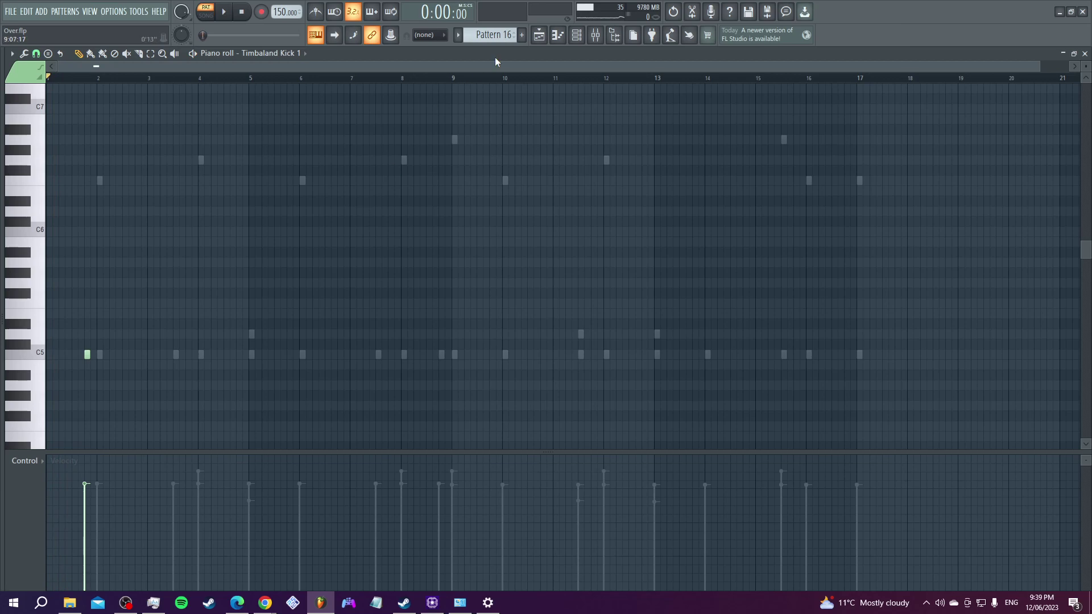
- Open the Addictive Drums 2 instrument from the channel rack to view its drum kit
{"action": "left_click", "coordinate": [578, 40]}
{"action": "left_click", "coordinate": [433, 483]}
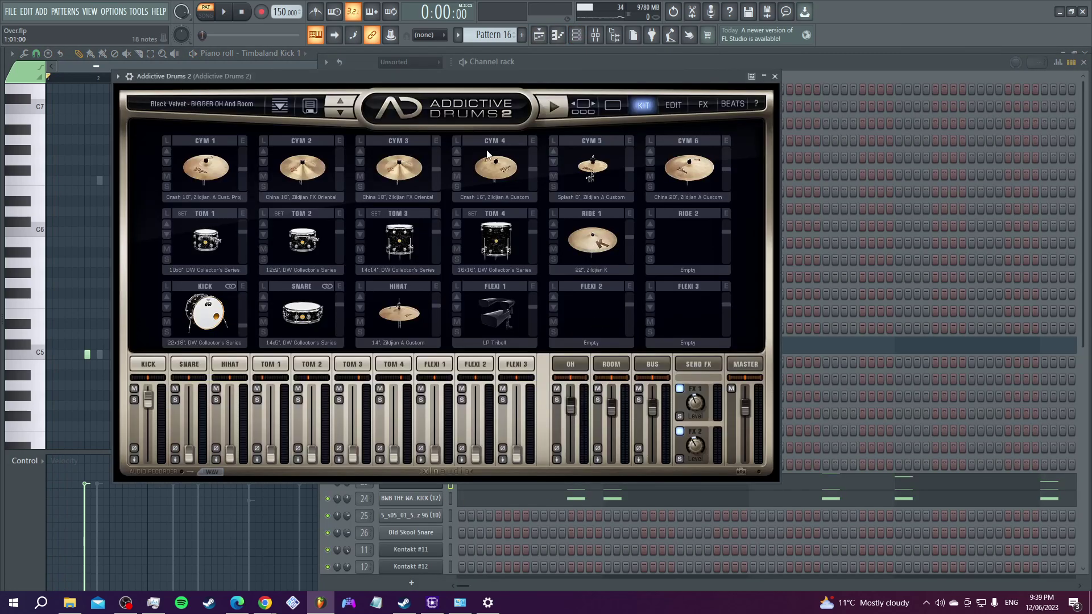
- Check Addictive Drums 2's Black Velvet - BIGGER OH And Room preset in the preset browser and play its Pattern 16 notes in the piano roll
{"action": "left_click", "coordinate": [207, 104]}
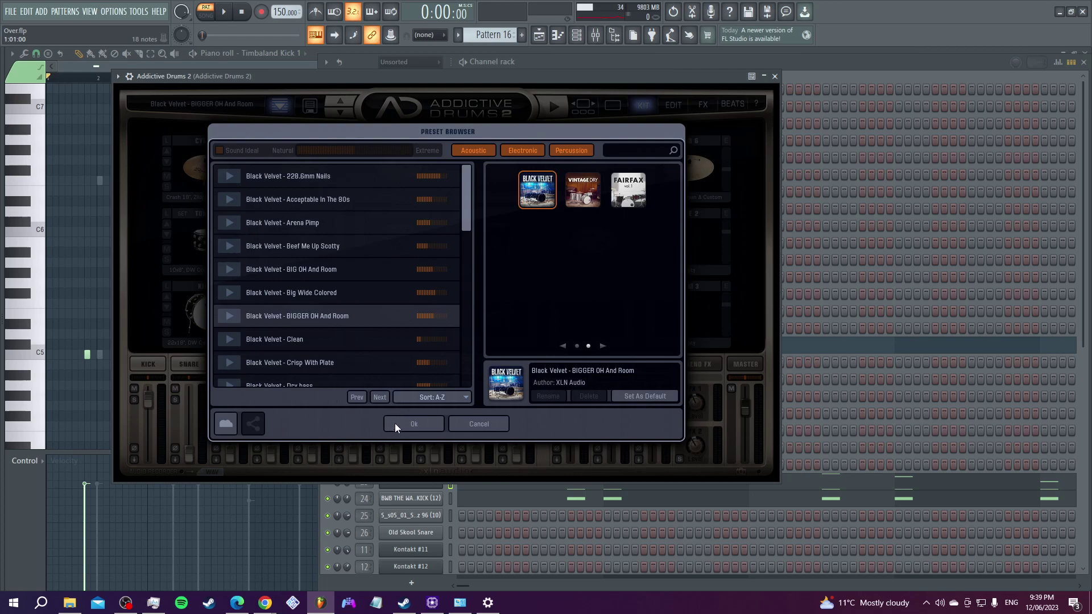
{"action": "left_click", "coordinate": [791, 63]}
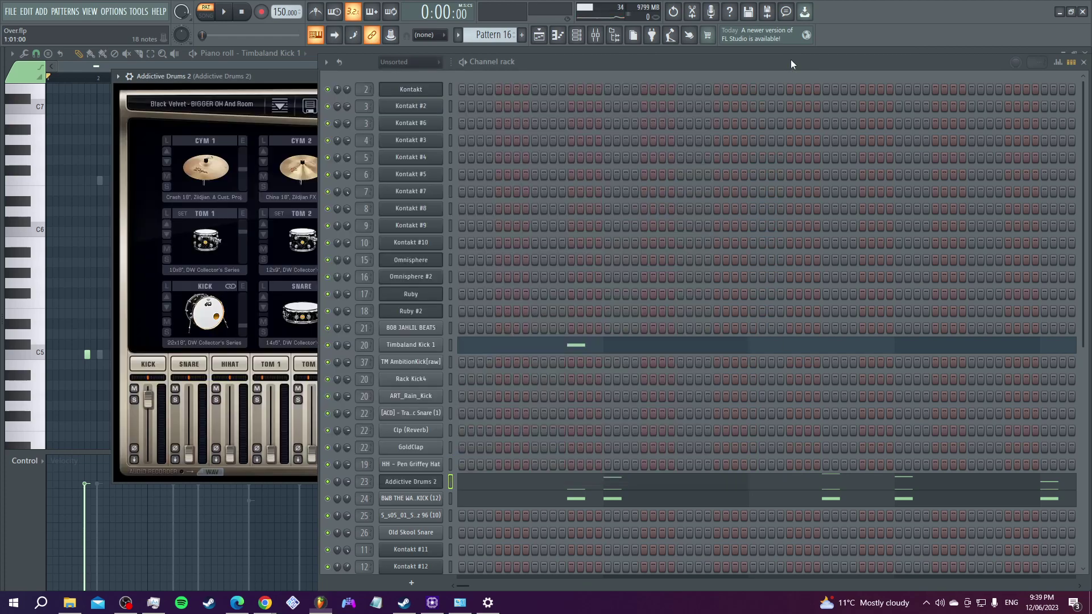
{"action": "left_click", "coordinate": [637, 493]}
{"action": "scroll", "coordinate": [281, 333], "scroll_direction": "up", "scroll_amount": 3}
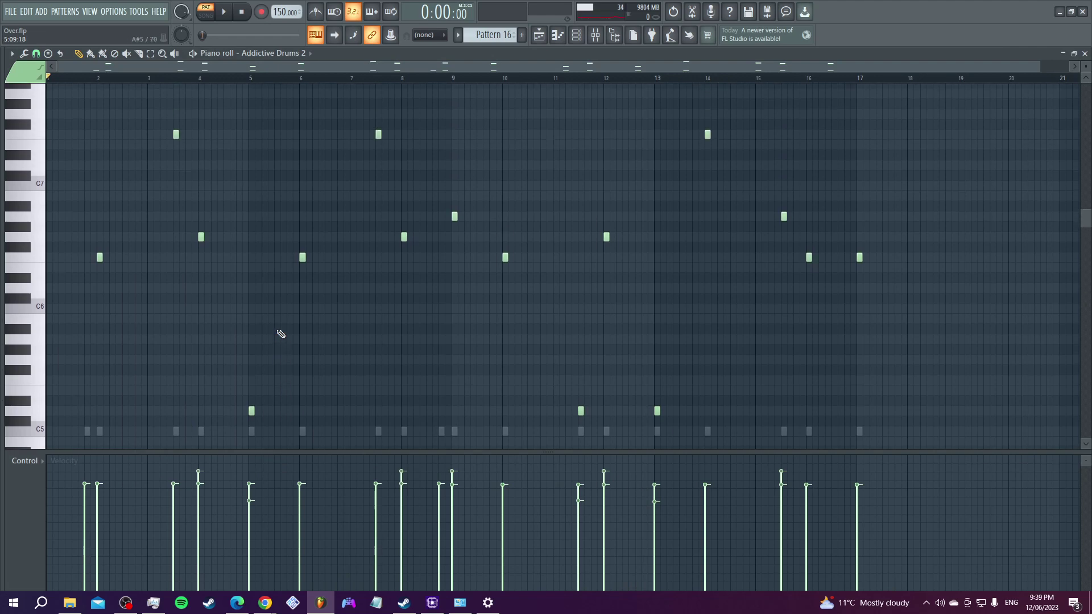
{"action": "scroll", "coordinate": [279, 333], "scroll_direction": "down", "scroll_amount": 3}
{"action": "scroll", "coordinate": [279, 334], "scroll_direction": "up", "scroll_amount": 6}
{"action": "key", "text": "space"}
{"action": "scroll", "coordinate": [279, 335], "scroll_direction": "down", "scroll_amount": 2}
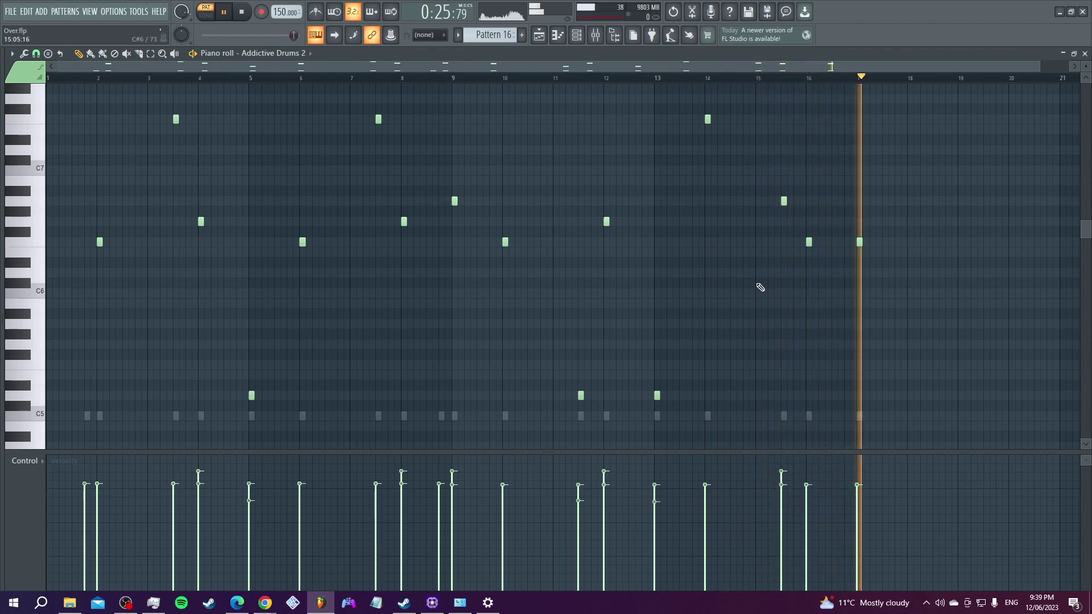
{"action": "scroll", "coordinate": [750, 288], "scroll_direction": "down", "scroll_amount": 5}
{"action": "scroll", "coordinate": [190, 311], "scroll_direction": "up", "scroll_amount": 1}
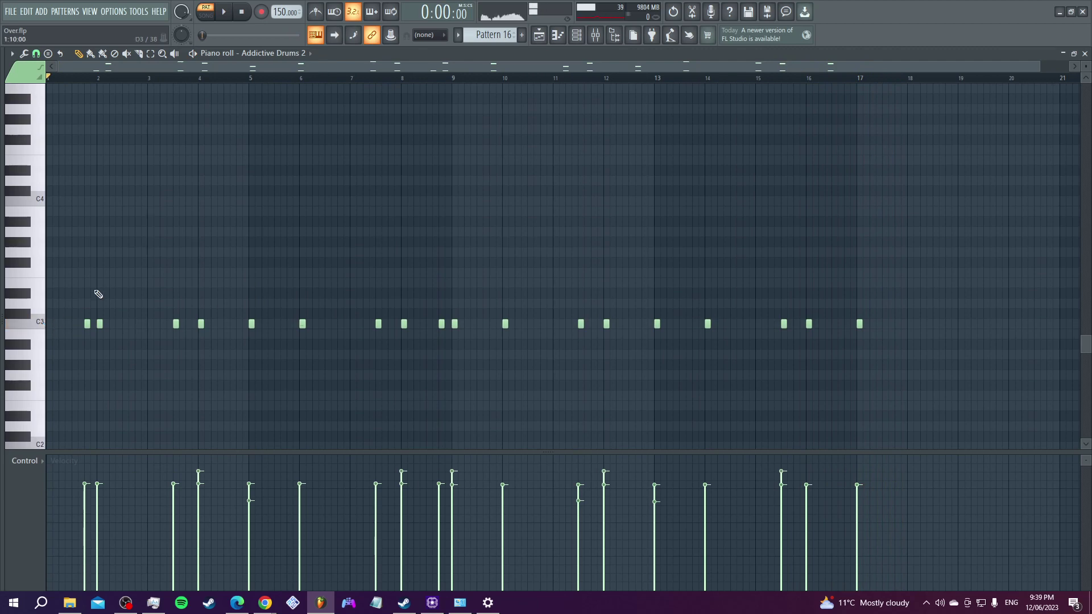
- Open the BWB THE WAVE KICK (12) sampler from the channel rack to view its sample and settings
{"action": "left_click", "coordinate": [576, 36]}
{"action": "scroll", "coordinate": [522, 370], "scroll_direction": "down", "scroll_amount": 3}
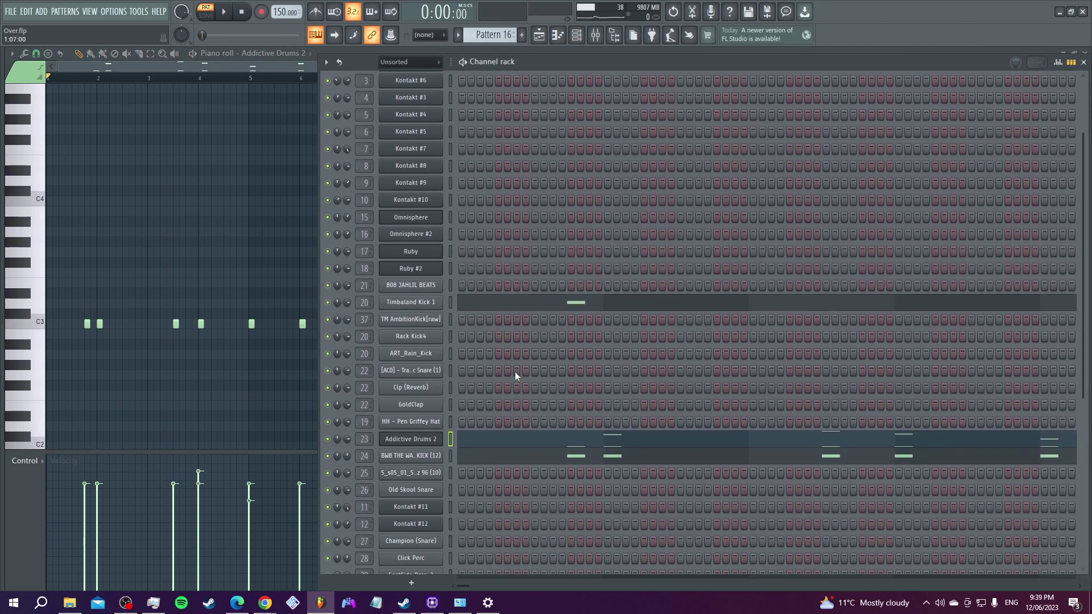
{"action": "left_click", "coordinate": [431, 448]}
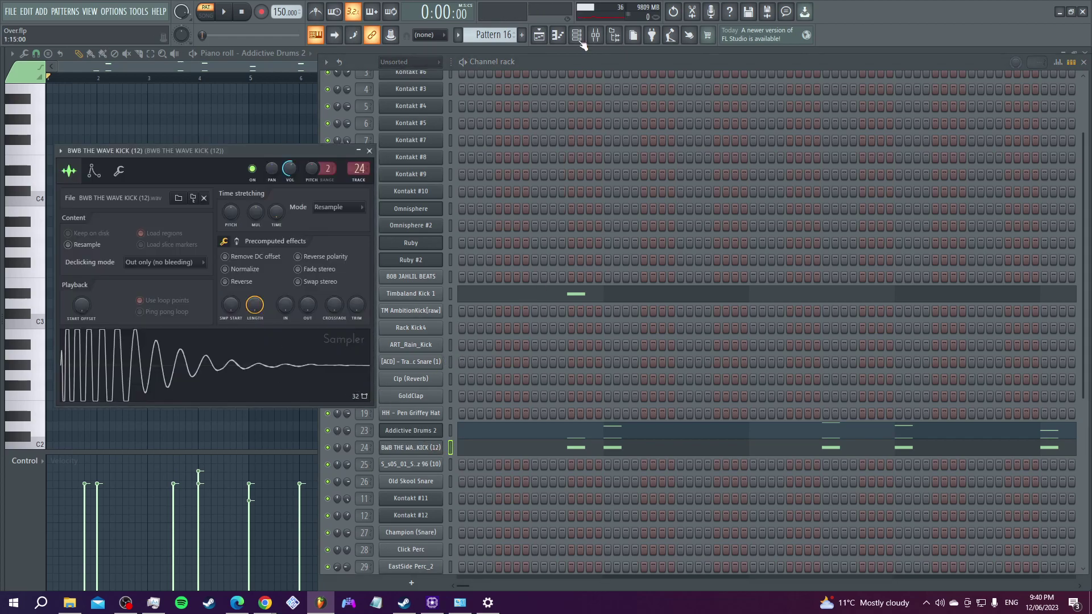
- Switch to Pattern 17 and view the Omnisphere and Omnisphere #2 notes in the piano roll, playing the Omnisphere part
{"action": "left_click", "coordinate": [477, 155]}
{"action": "scroll", "coordinate": [488, 33], "scroll_direction": "down", "scroll_amount": 1}
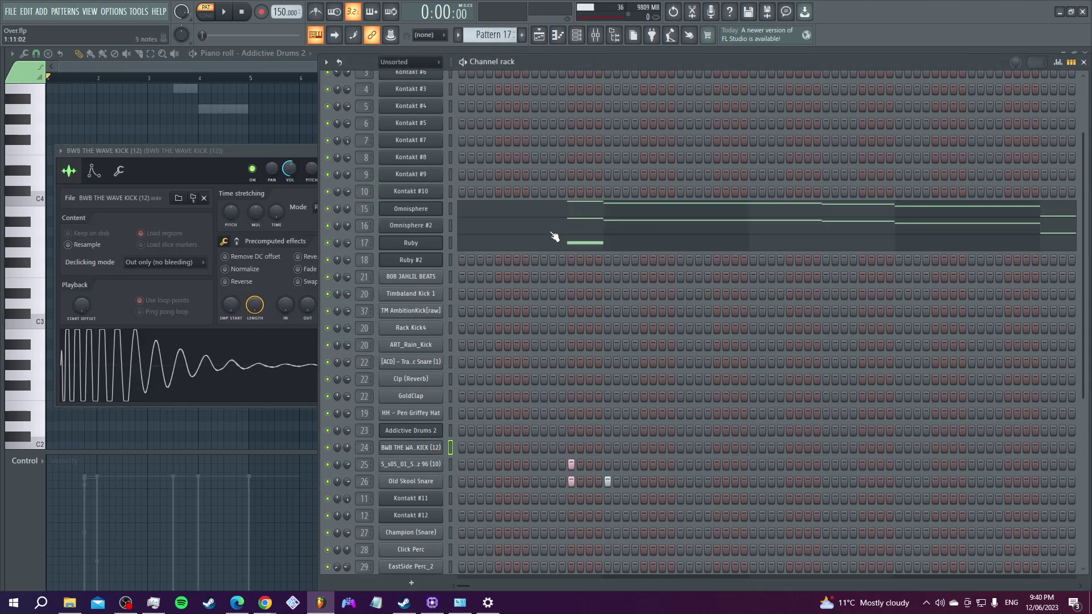
{"action": "left_click", "coordinate": [547, 215]}
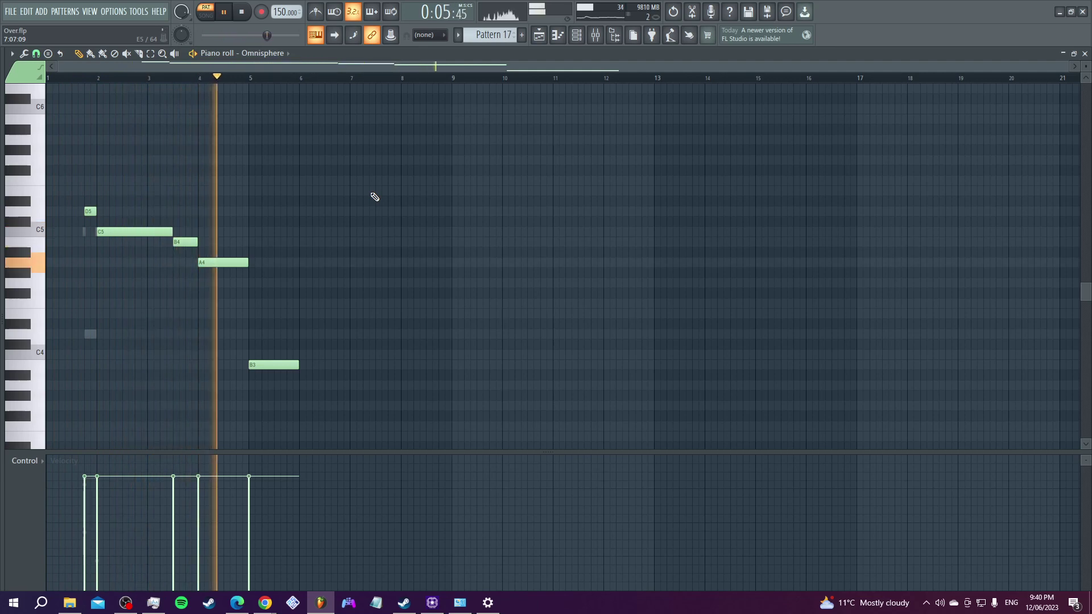
{"action": "key", "text": "F6"}
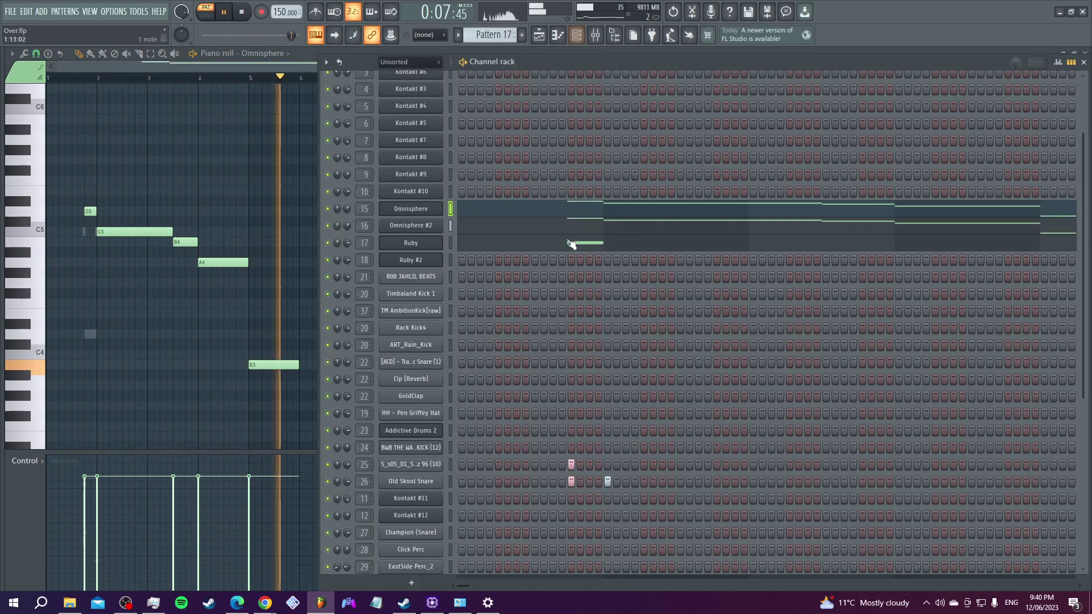
{"action": "left_click", "coordinate": [563, 230]}
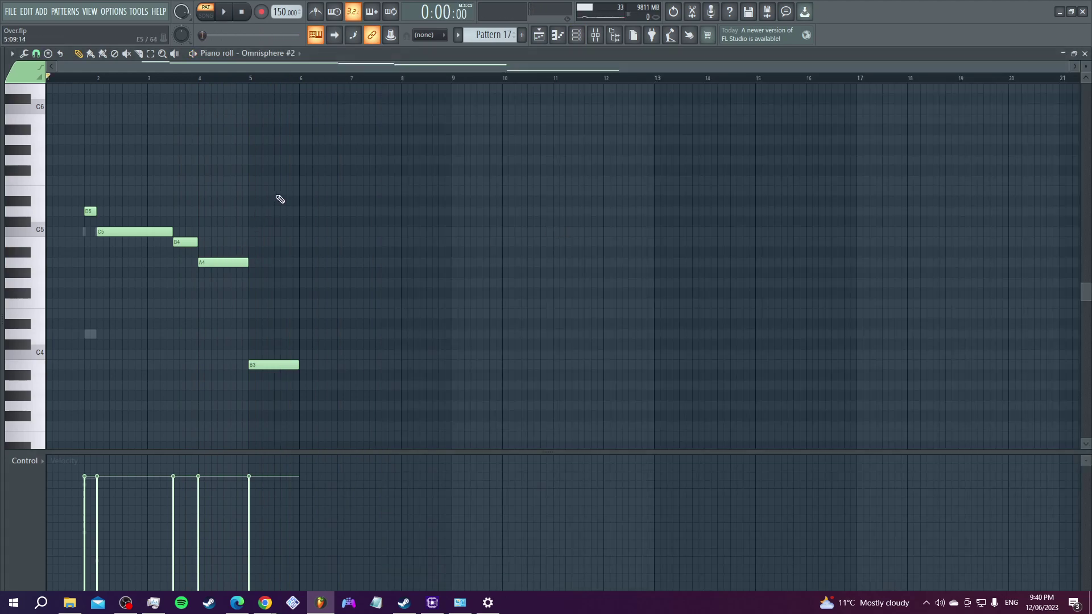
{"action": "left_click", "coordinate": [576, 35]}
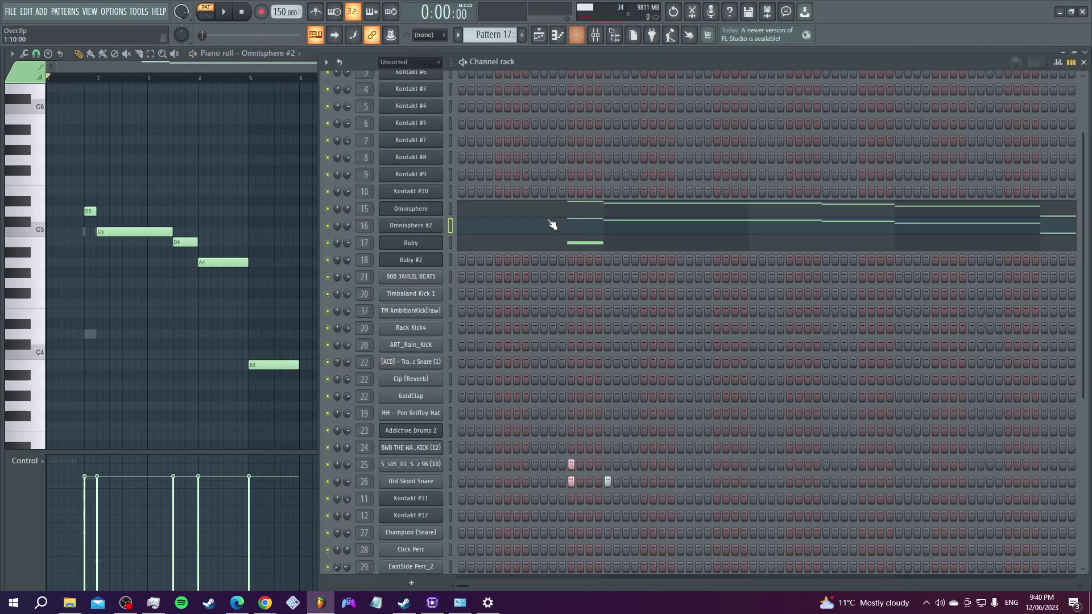
- View Ruby's note in the piano roll with a brief playback, then return to the channel rack
{"action": "left_click", "coordinate": [537, 248]}
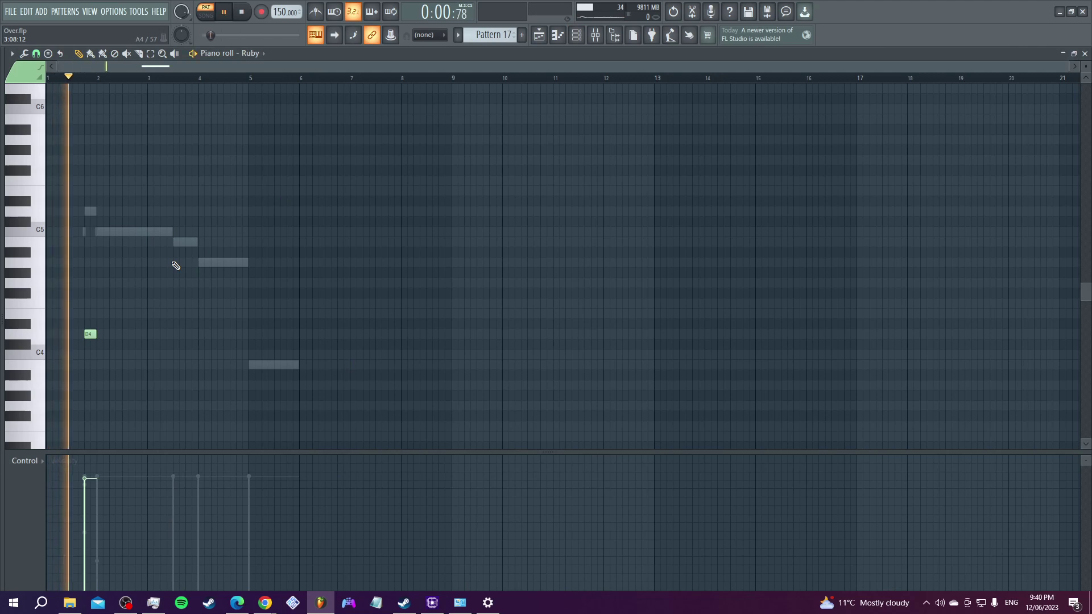
{"action": "key", "text": "space"}
{"action": "left_click", "coordinate": [576, 35]}
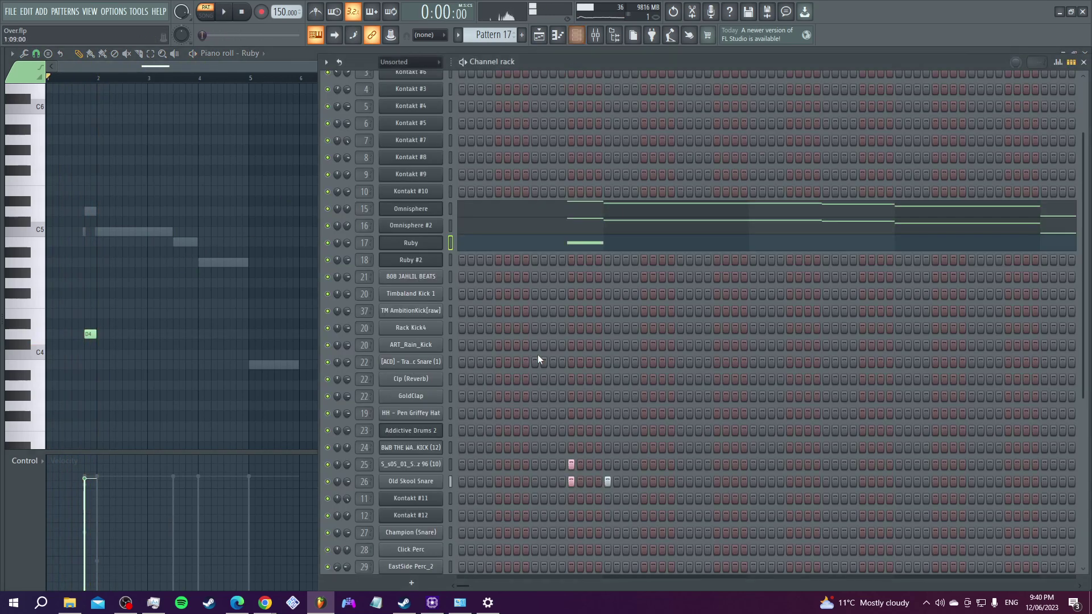
- Play Pattern 17 briefly and view the sampler settings of the S_s05_01_SdHkz 96 (10) and Old Skool Snare channels
{"action": "key", "text": "space"}
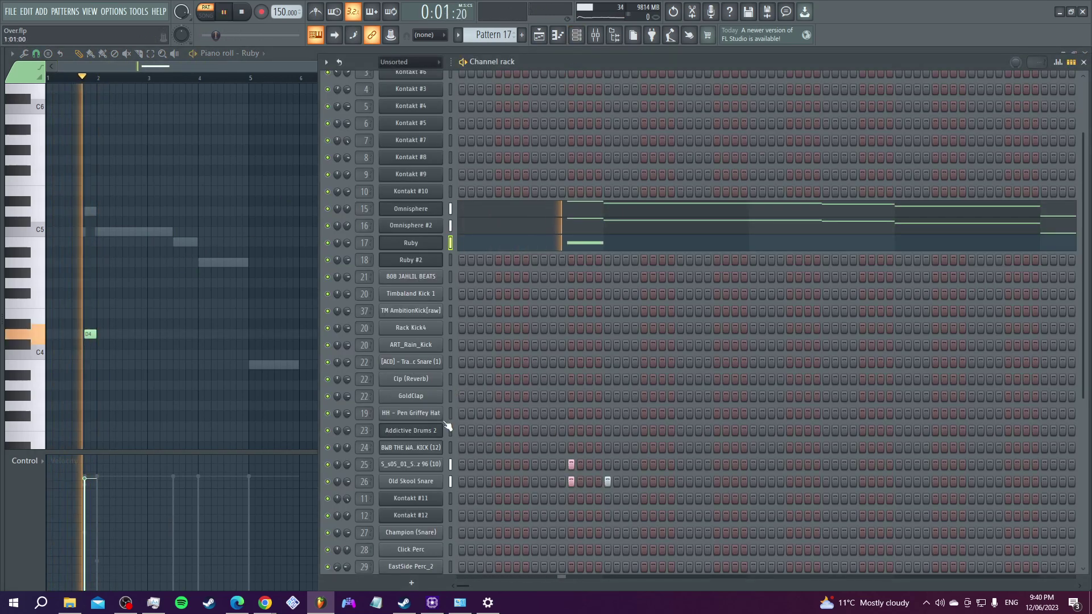
{"action": "scroll", "coordinate": [489, 413], "scroll_direction": "down", "scroll_amount": 3}
{"action": "key", "text": "space"}
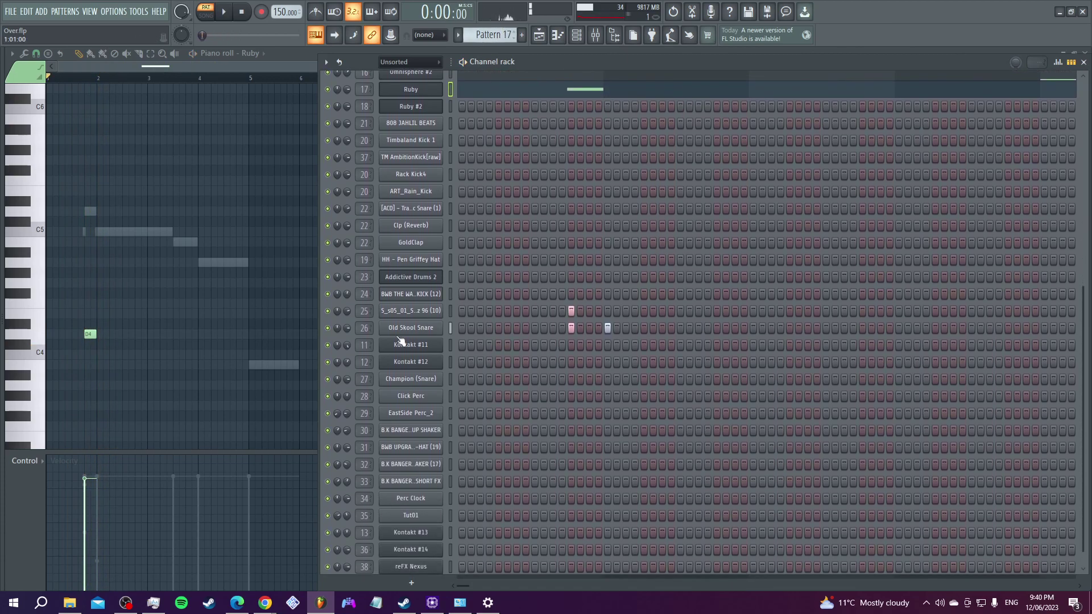
{"action": "left_click", "coordinate": [428, 314]}
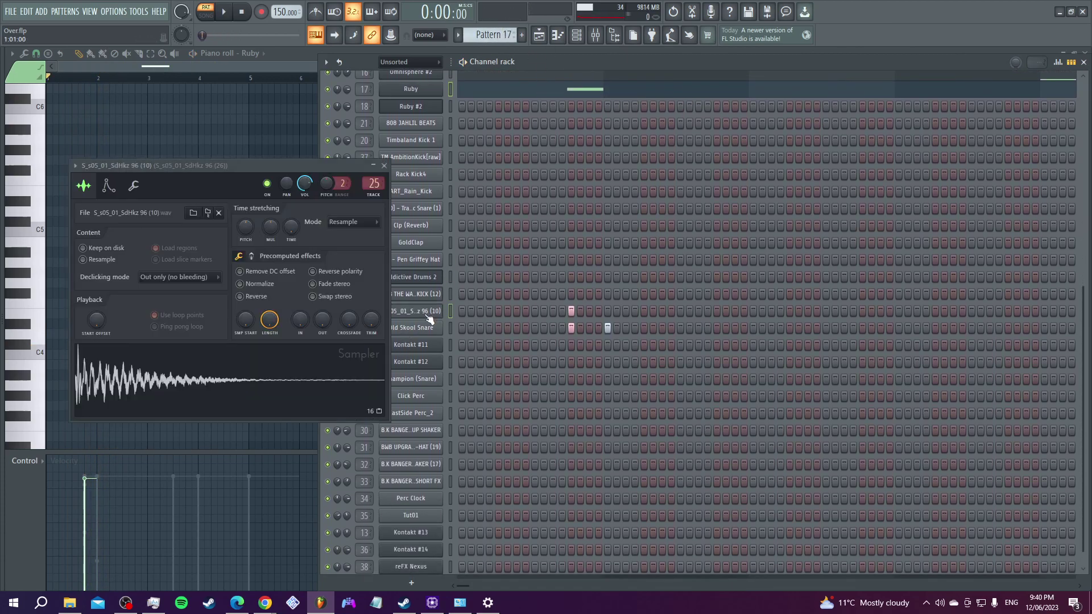
{"action": "left_click", "coordinate": [432, 329]}
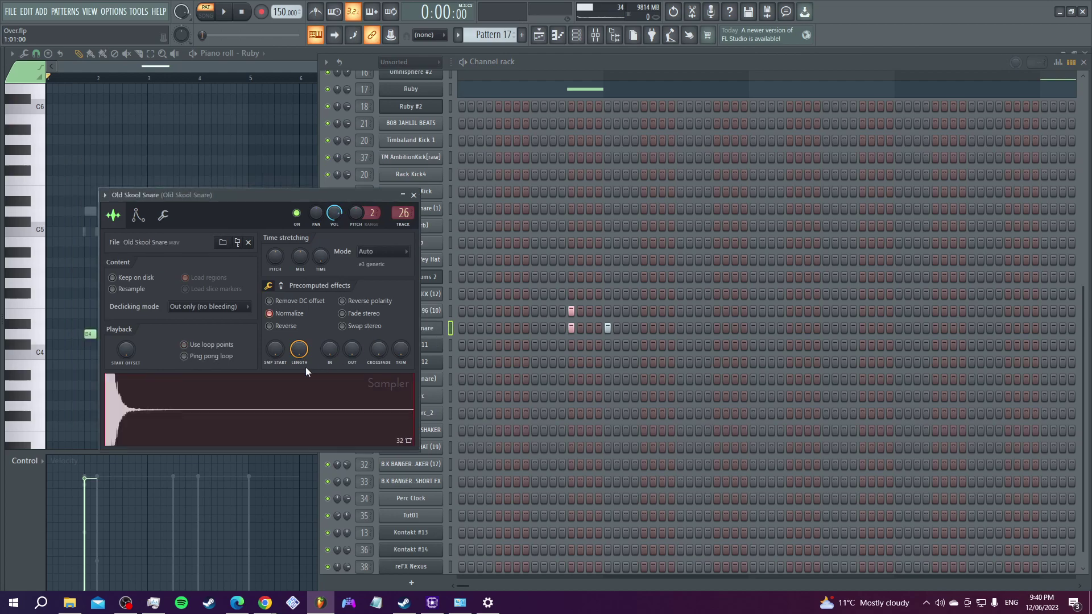
- Switch to Pattern 18, play it and view its Old Skool Snare notes in the piano roll
{"action": "scroll", "coordinate": [504, 35], "scroll_direction": "down", "scroll_amount": 1}
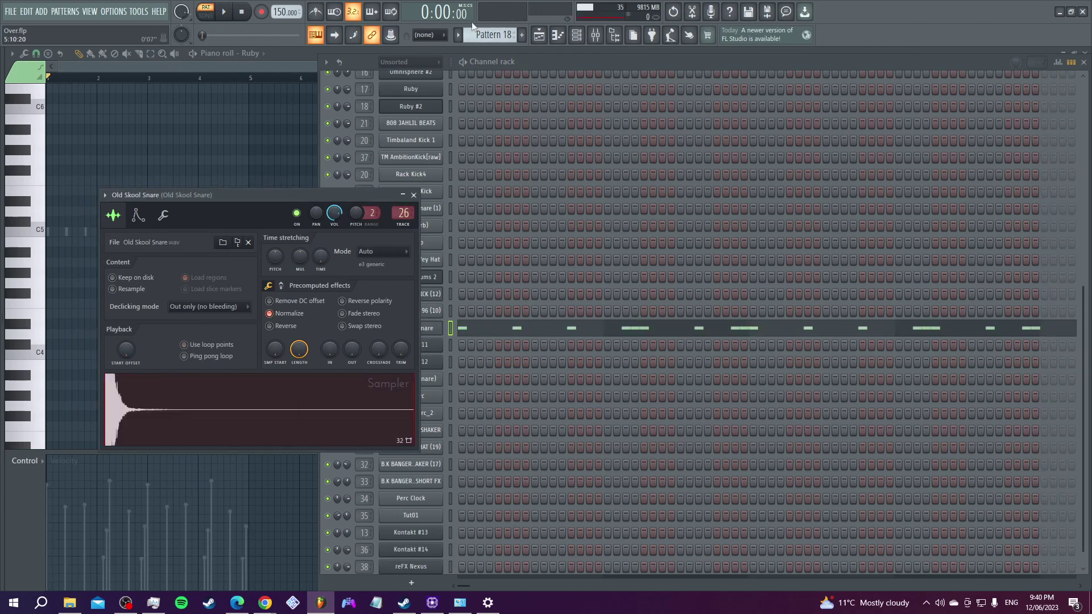
{"action": "left_click", "coordinate": [566, 58]}
{"action": "key", "text": "space"}
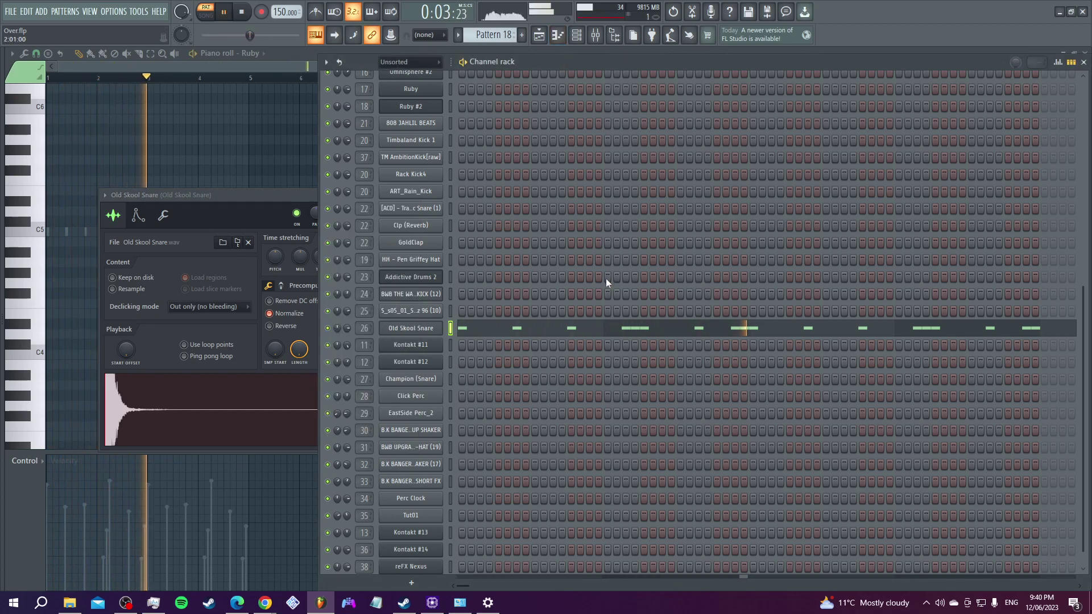
{"action": "left_click", "coordinate": [610, 333]}
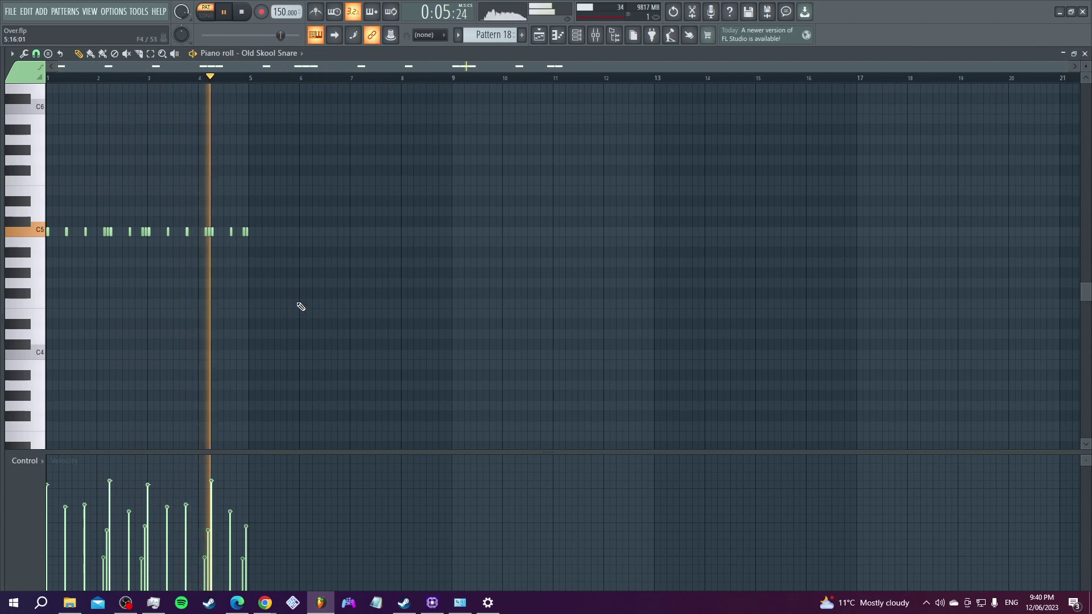
- Play the playlist arrangement from Pattern 18's first clip at bar 29, then stop and return to the channel rack
{"action": "left_click", "coordinate": [539, 36]}
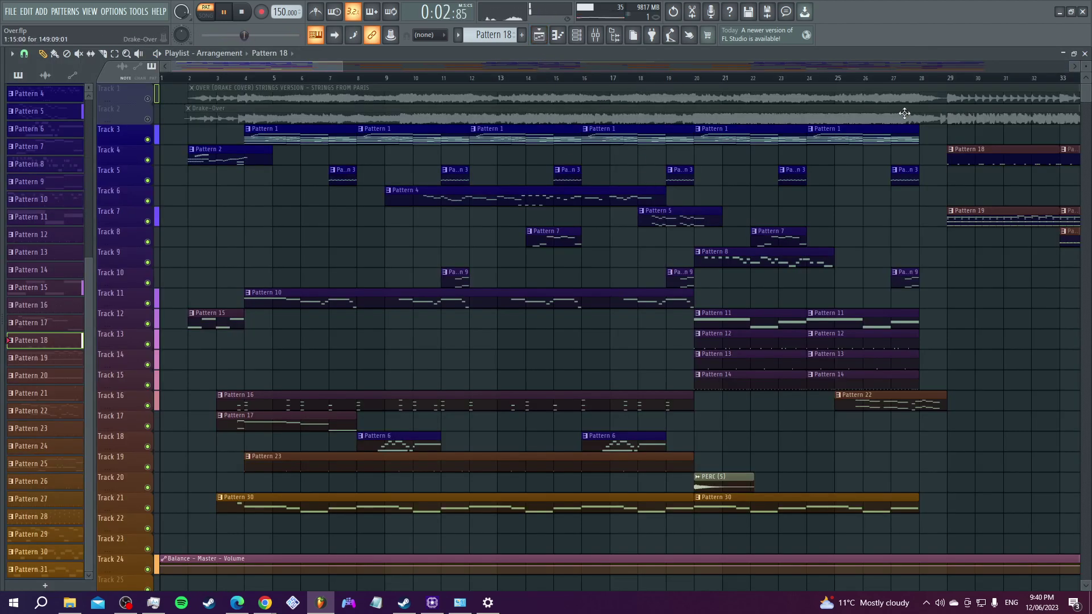
{"action": "left_click_drag", "start_coordinate": [319, 60], "coordinate": [408, 67]}
{"action": "left_click", "coordinate": [467, 78]}
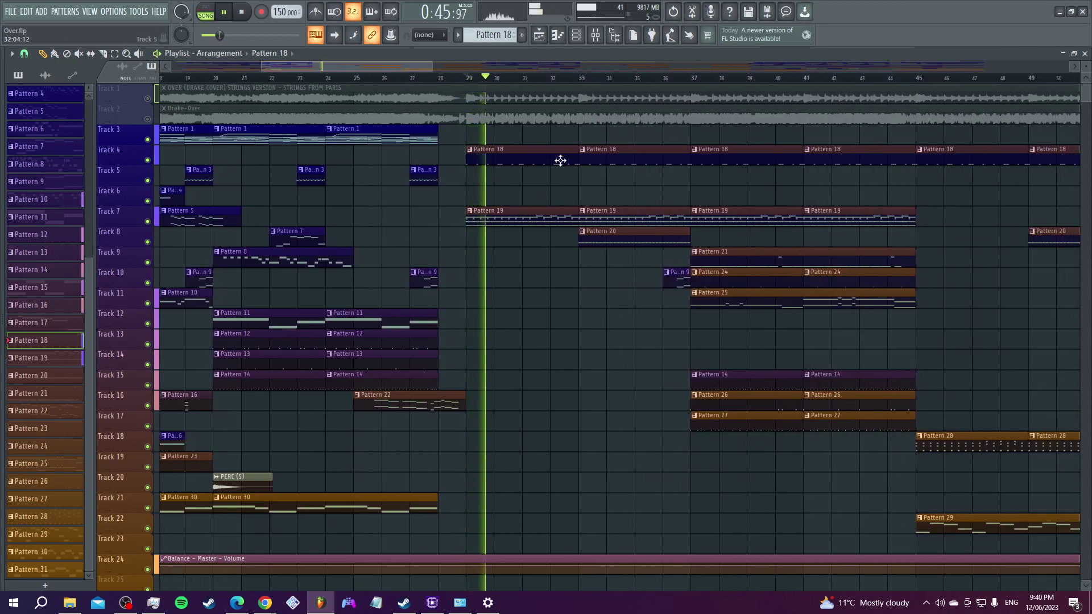
{"action": "left_click", "coordinate": [579, 39]}
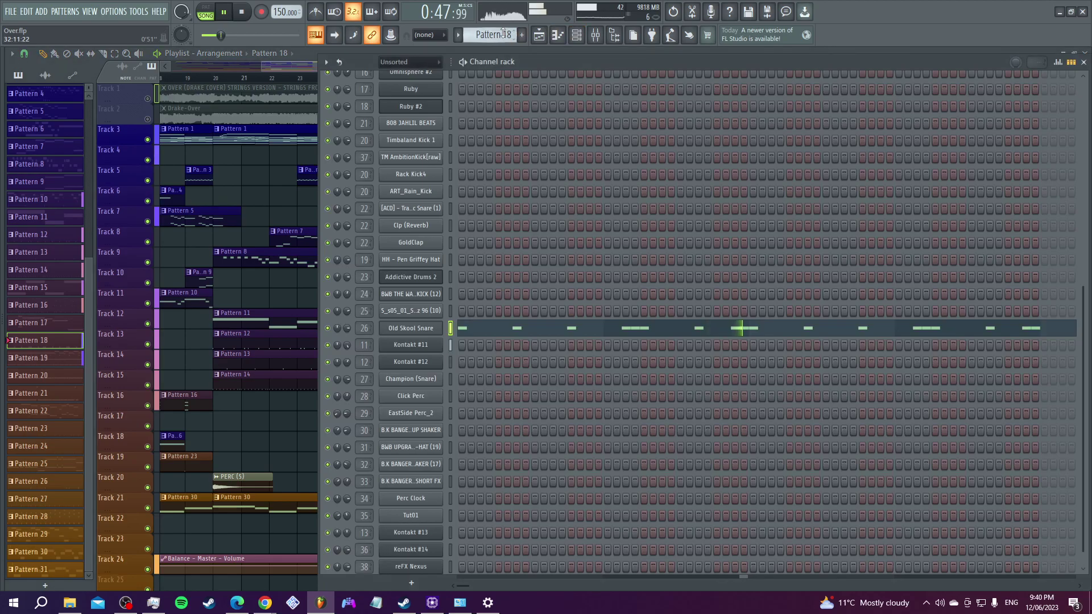
{"action": "key", "text": "space"}
- Switch to Pattern 19 in pattern mode and play it while viewing the Kontakt #11 and Kontakt #12 notes in the piano roll
{"action": "scroll", "coordinate": [502, 33], "scroll_direction": "down", "scroll_amount": 1}
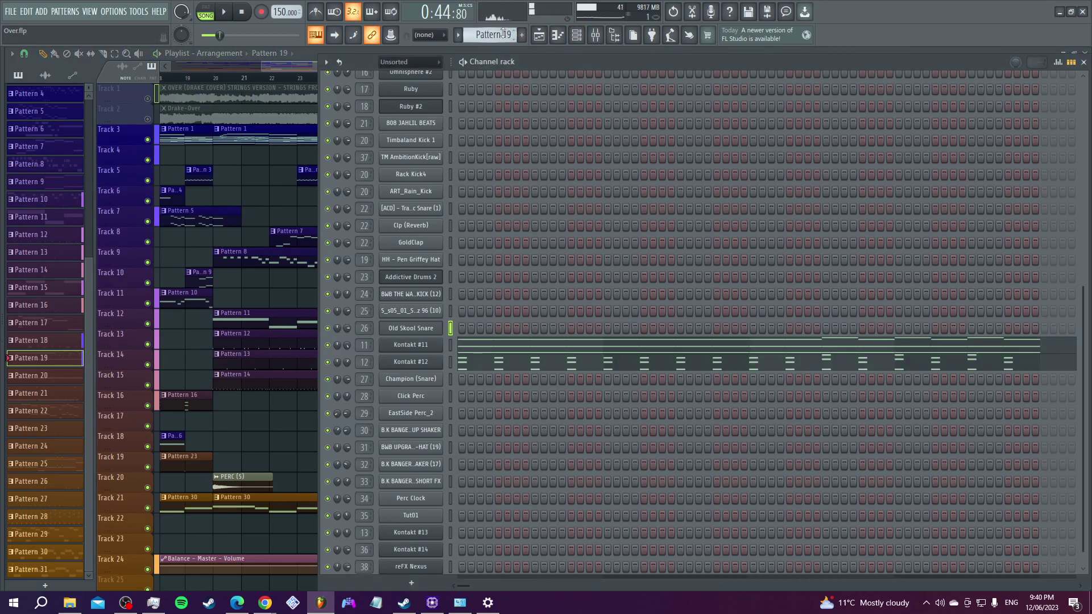
{"action": "left_click", "coordinate": [495, 348]}
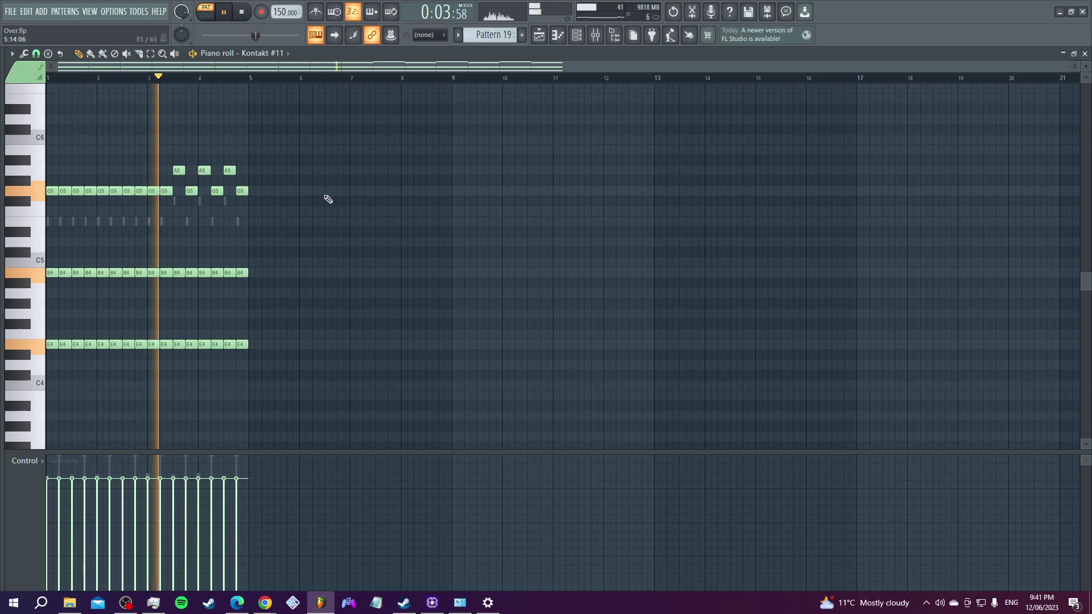
{"action": "left_click", "coordinate": [558, 36]}
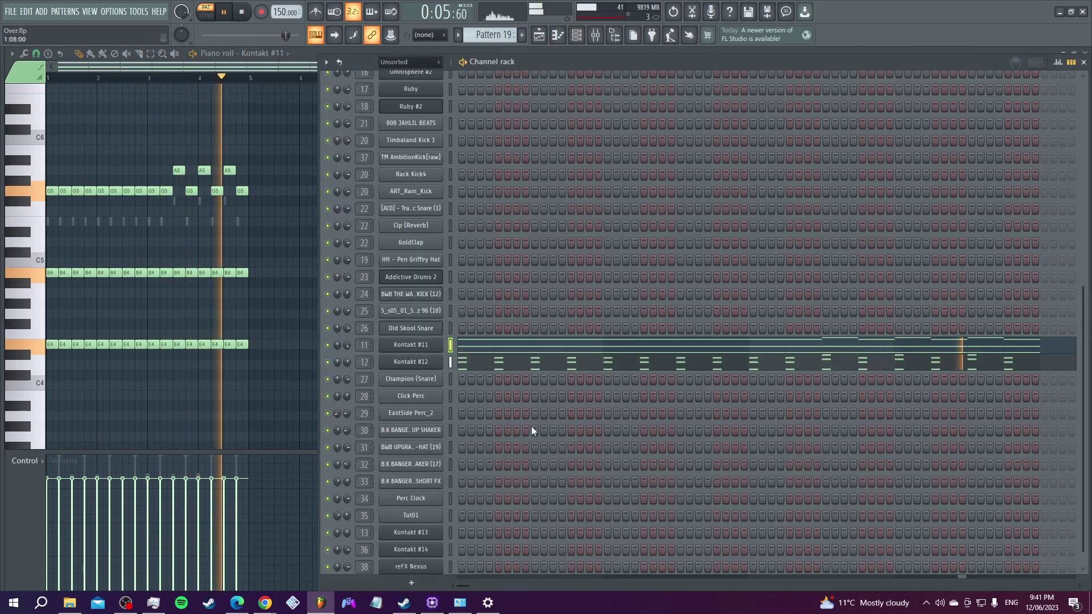
{"action": "left_click", "coordinate": [532, 367]}
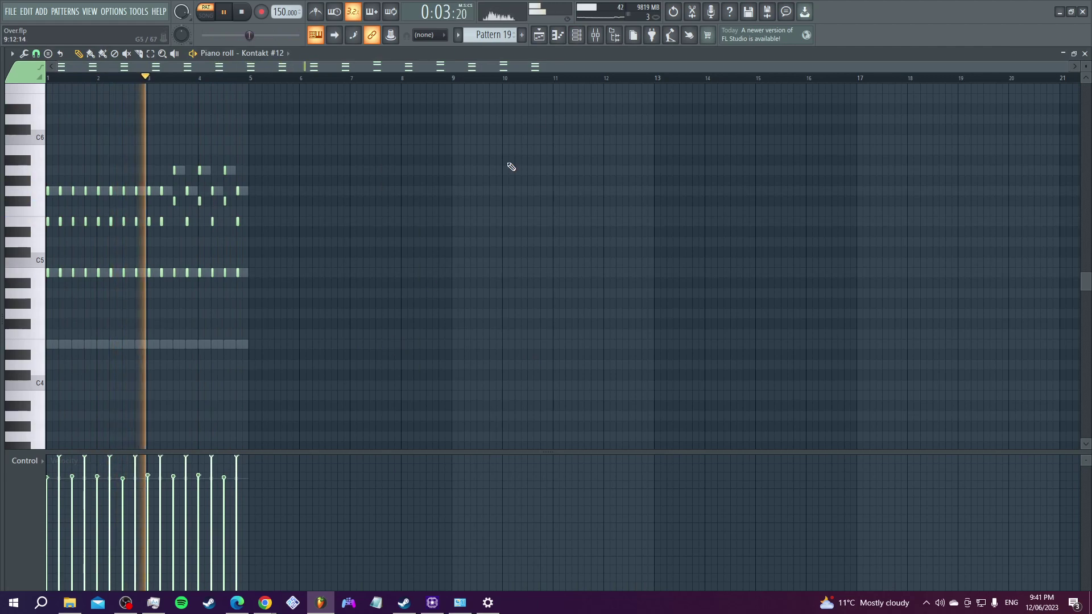
{"action": "left_click", "coordinate": [580, 35]}
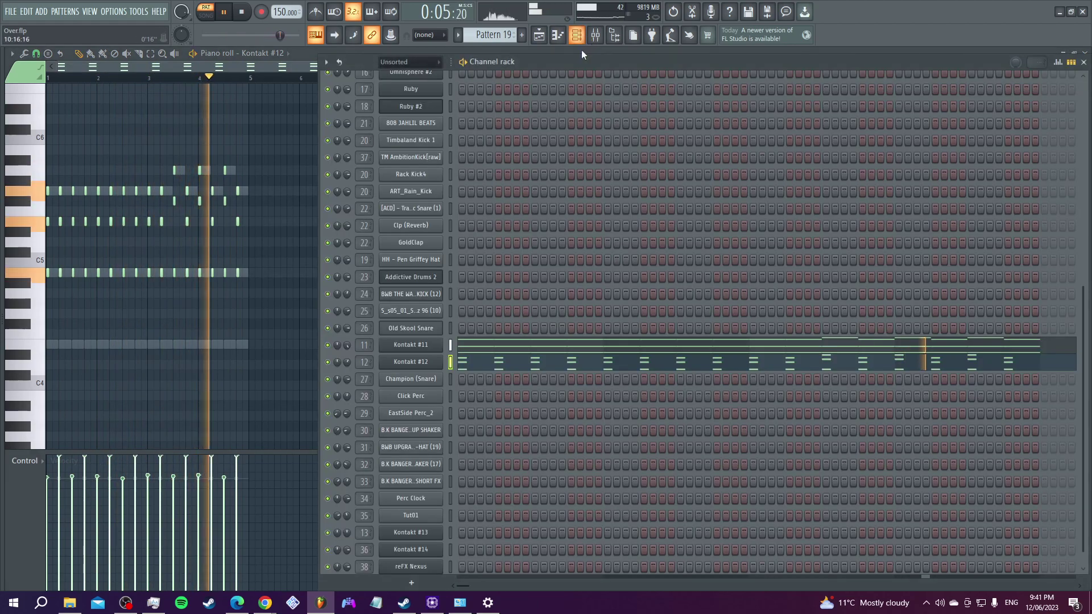
- Mute Kontakt #12 and listen to Kontakt #11 alone while viewing its piano roll notes
{"action": "left_click", "coordinate": [328, 363]}
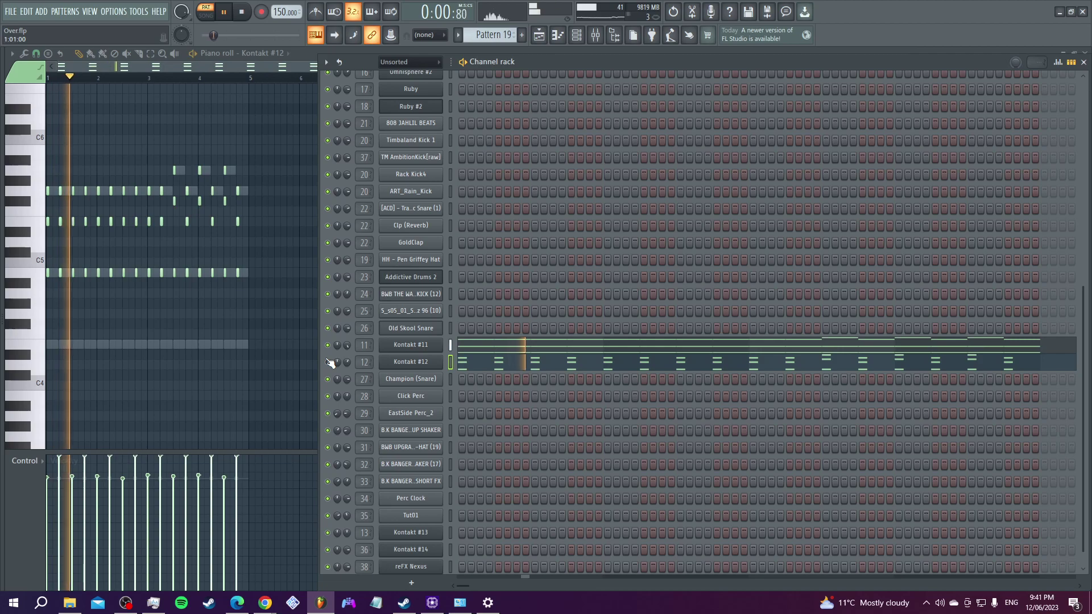
{"action": "left_click", "coordinate": [483, 348]}
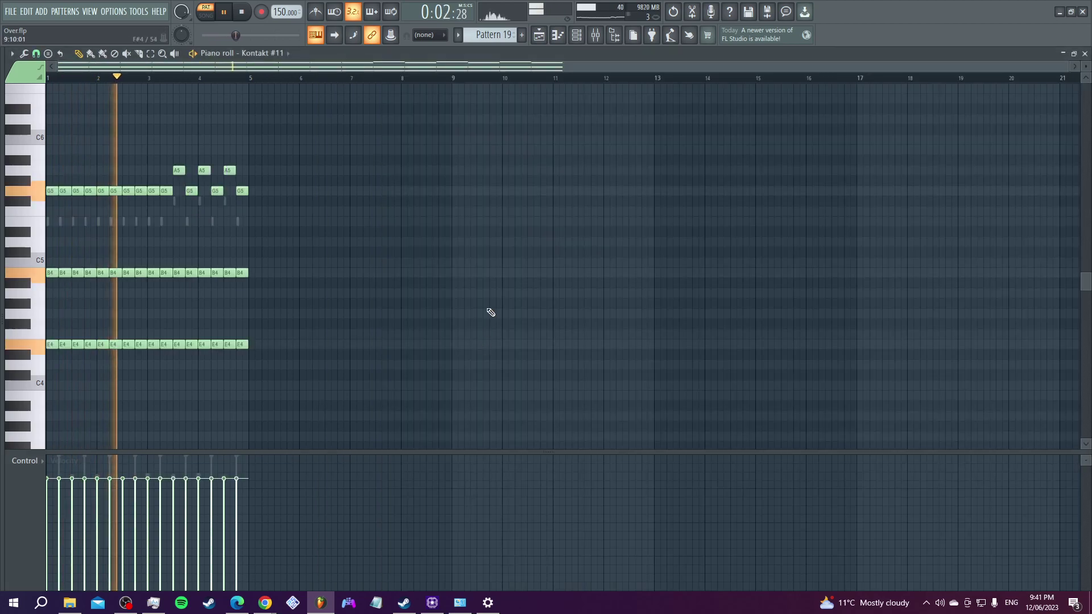
{"action": "left_click", "coordinate": [576, 35]}
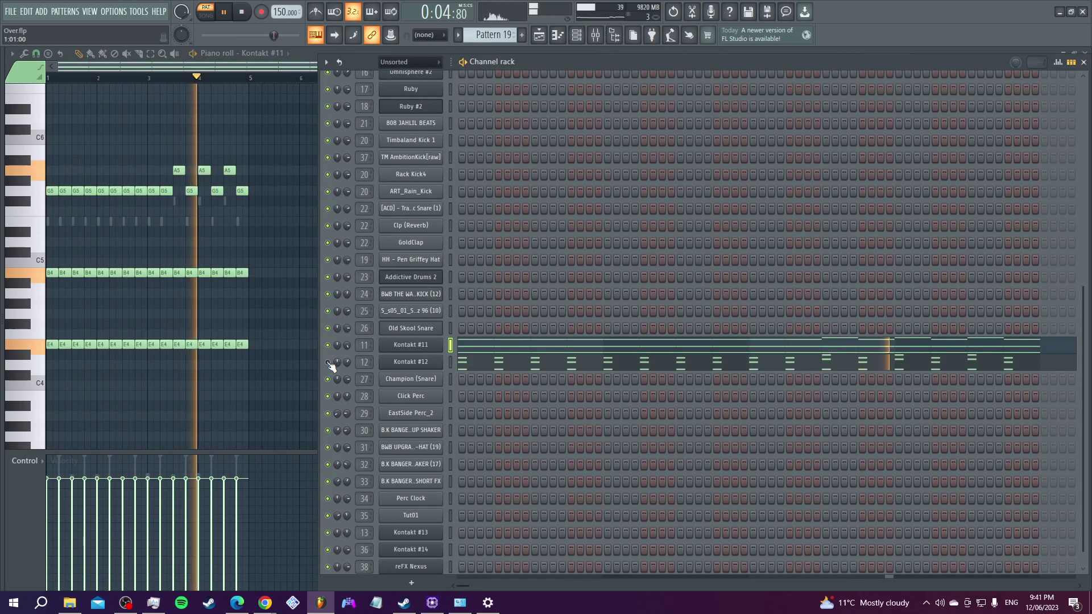
- Listen to Kontakt #12 alone while viewing its notes, then stop playback with both Kontakt channels unmuted
{"action": "left_click", "coordinate": [511, 367]}
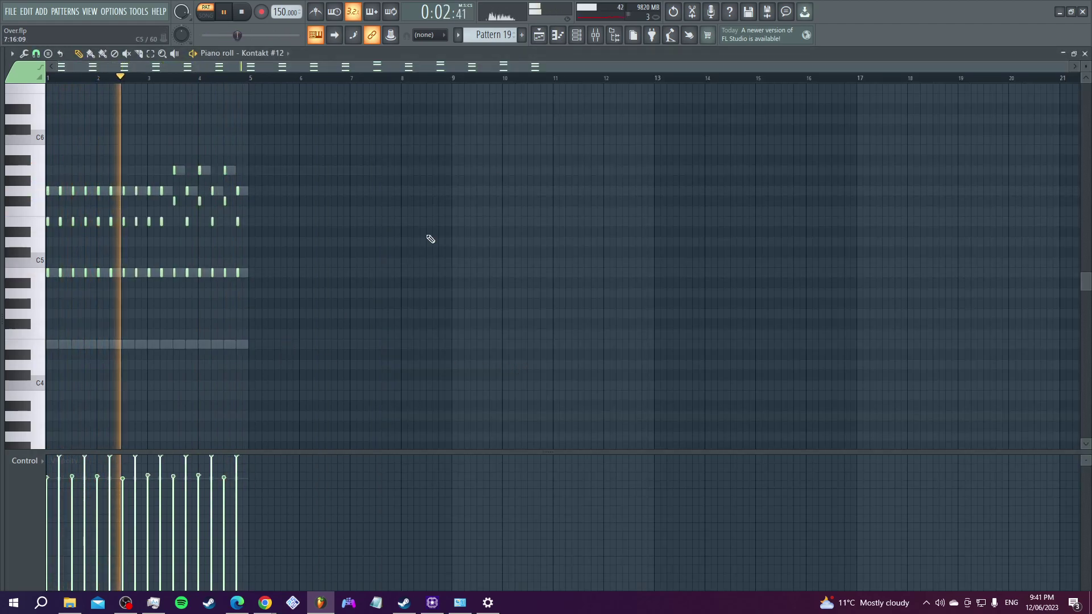
{"action": "left_click", "coordinate": [584, 36]}
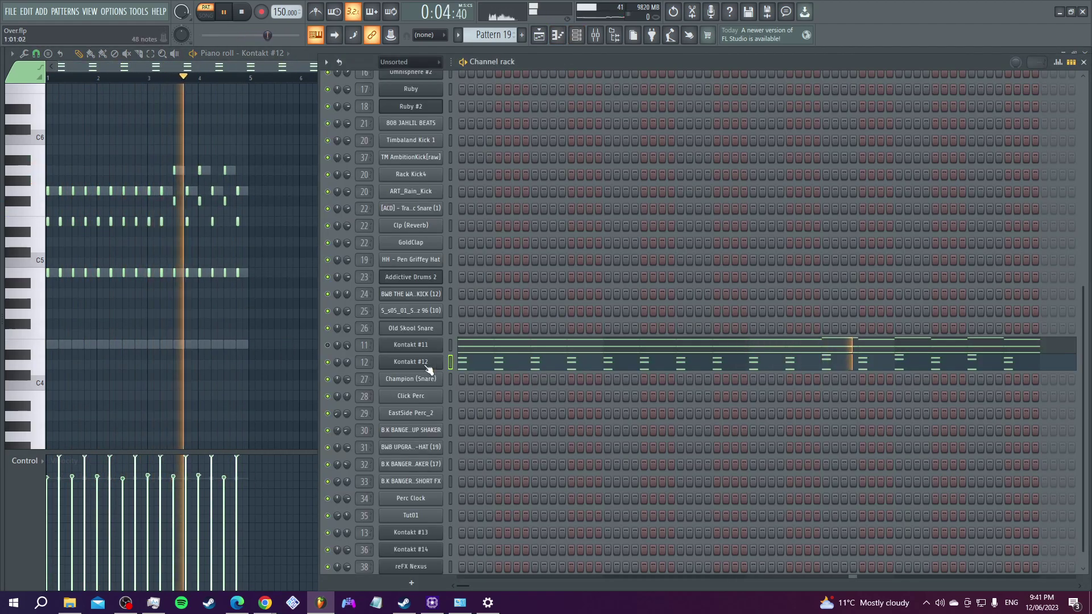
{"action": "key", "text": "space"}
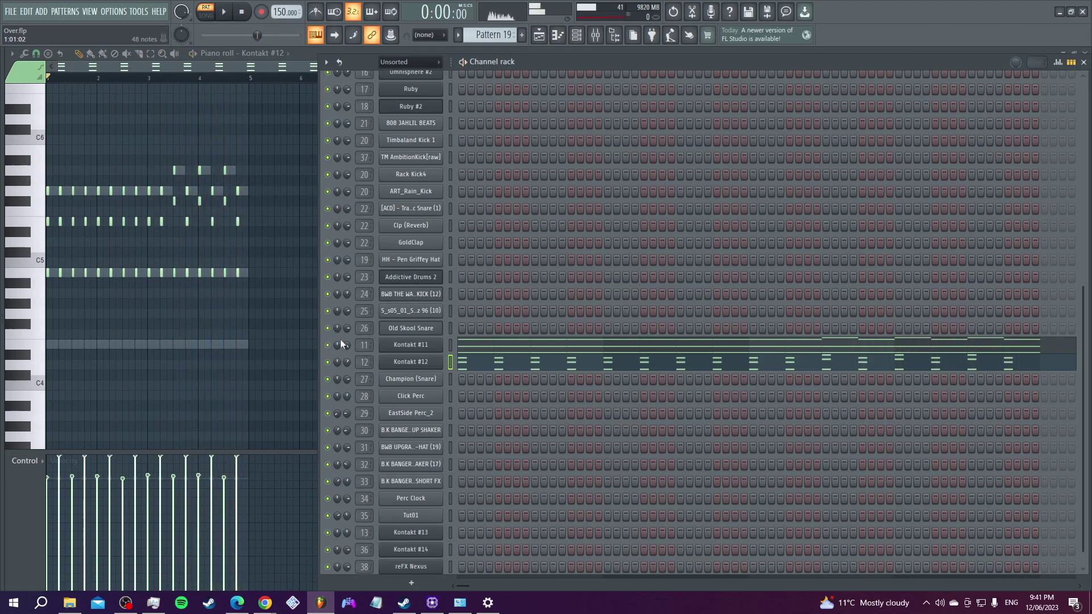
- Switch to Pattern 20 and play it while viewing the Kontakt #2 notes in the piano roll, then return to the channel rack
{"action": "scroll", "coordinate": [471, 38], "scroll_direction": "down", "scroll_amount": 1}
{"action": "scroll", "coordinate": [513, 408], "scroll_direction": "up", "scroll_amount": 4}
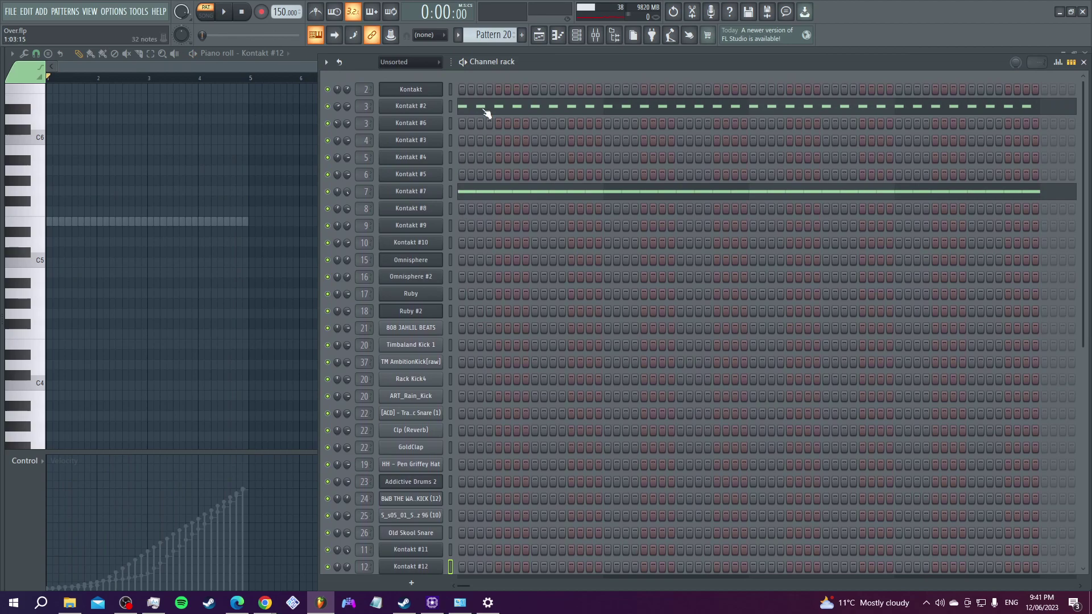
{"action": "left_click", "coordinate": [486, 111]}
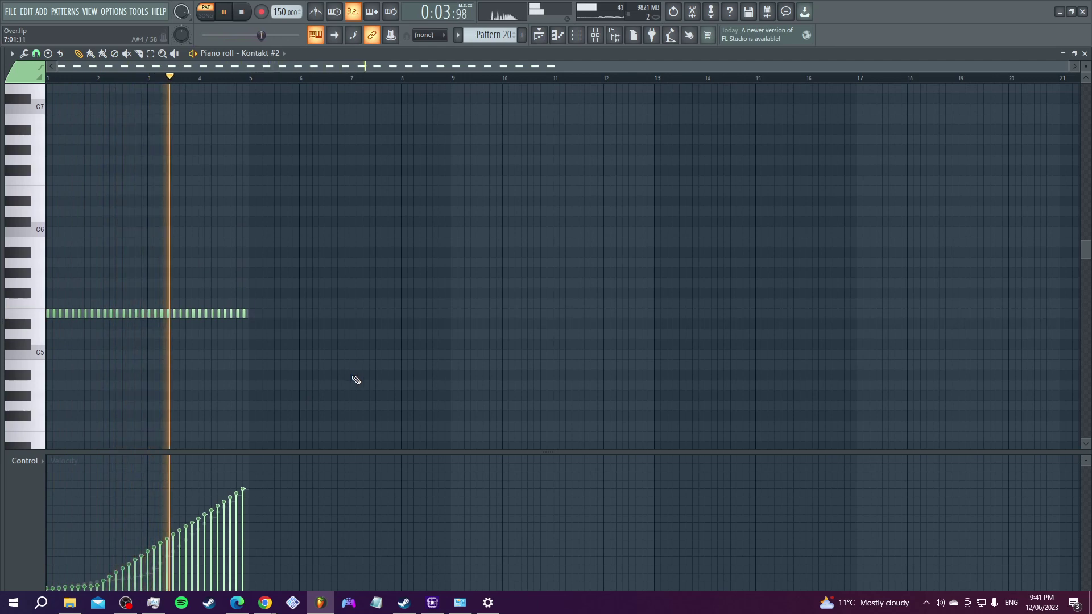
{"action": "key", "text": "space"}
{"action": "left_click", "coordinate": [576, 35]}
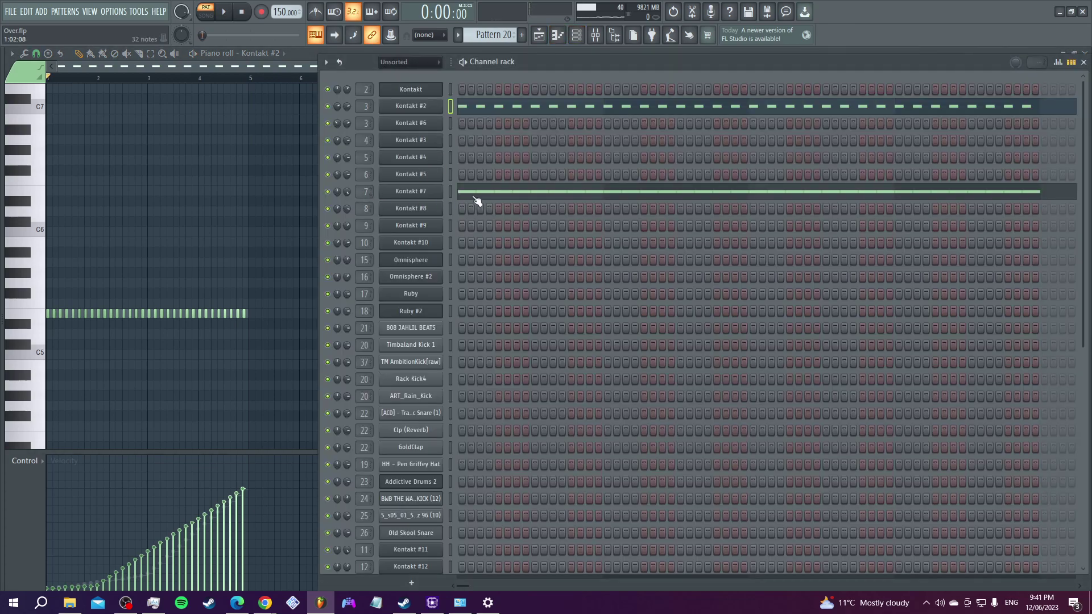
- View Pattern 20's Kontakt #7 notes and mute Kontakt #2 to listen to Kontakt #7 alone
{"action": "left_click", "coordinate": [471, 193]}
{"action": "left_click", "coordinate": [577, 35]}
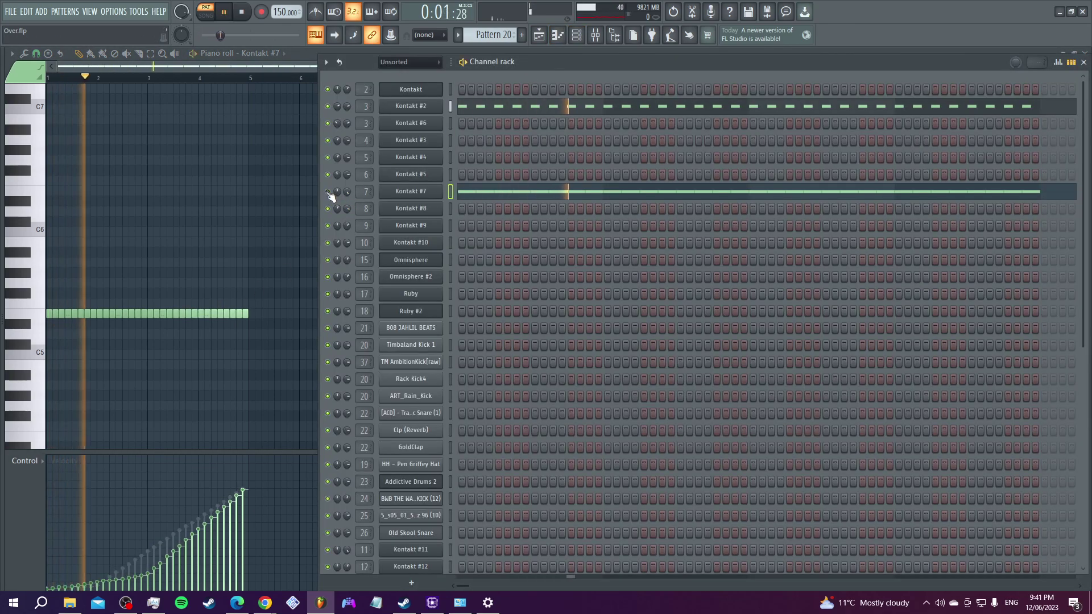
{"action": "left_click", "coordinate": [328, 106]}
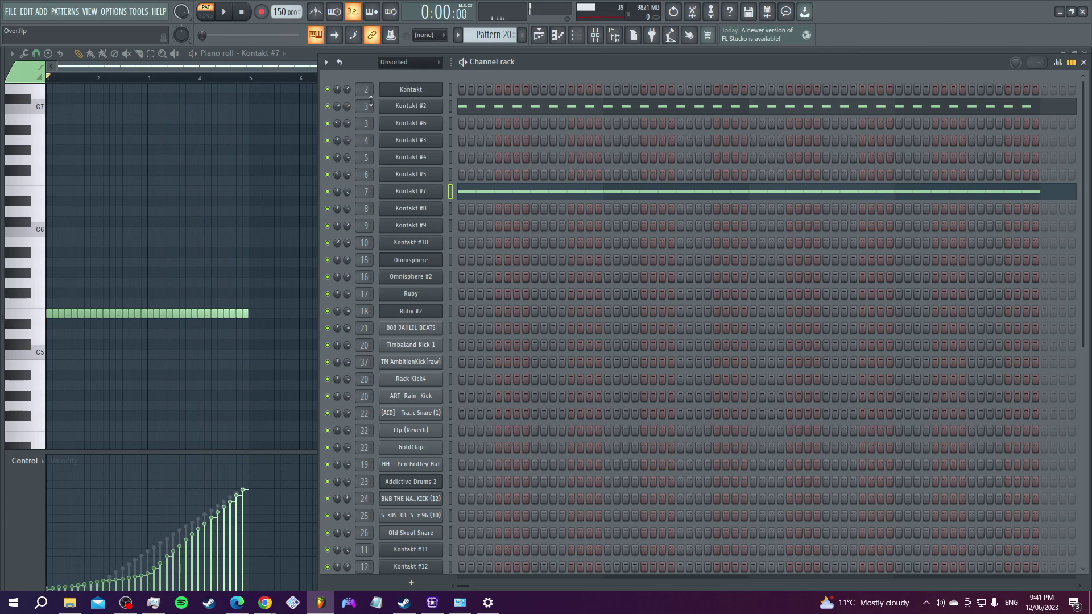
- Switch to Pattern 21 and play the 808 JAHLIL BEATS notes in the piano roll, then stop and return to the channel rack
{"action": "scroll", "coordinate": [483, 37], "scroll_direction": "down", "scroll_amount": 1}
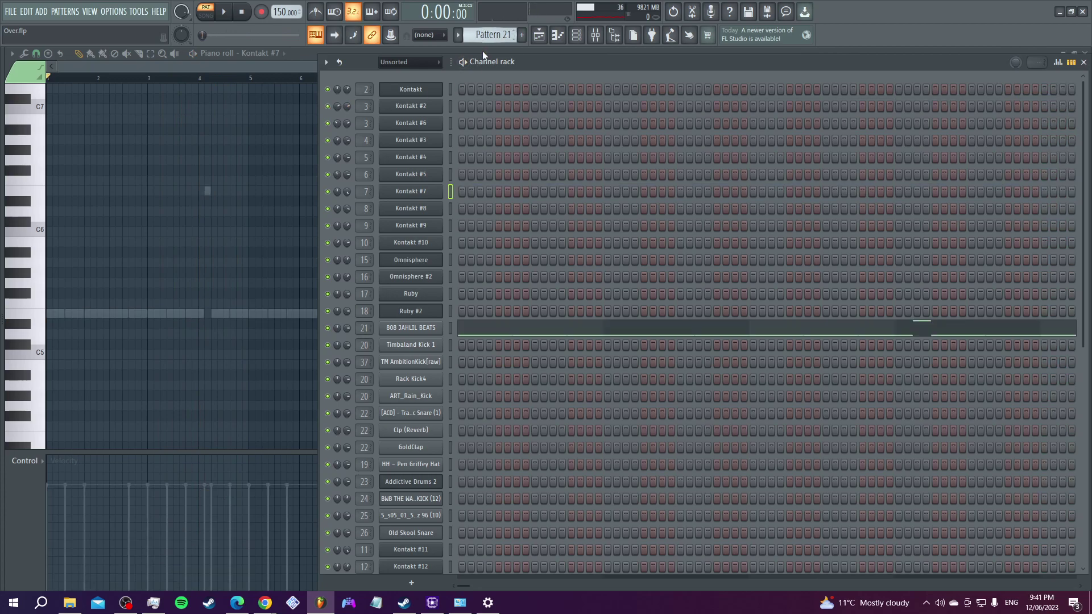
{"action": "left_click", "coordinate": [477, 335]}
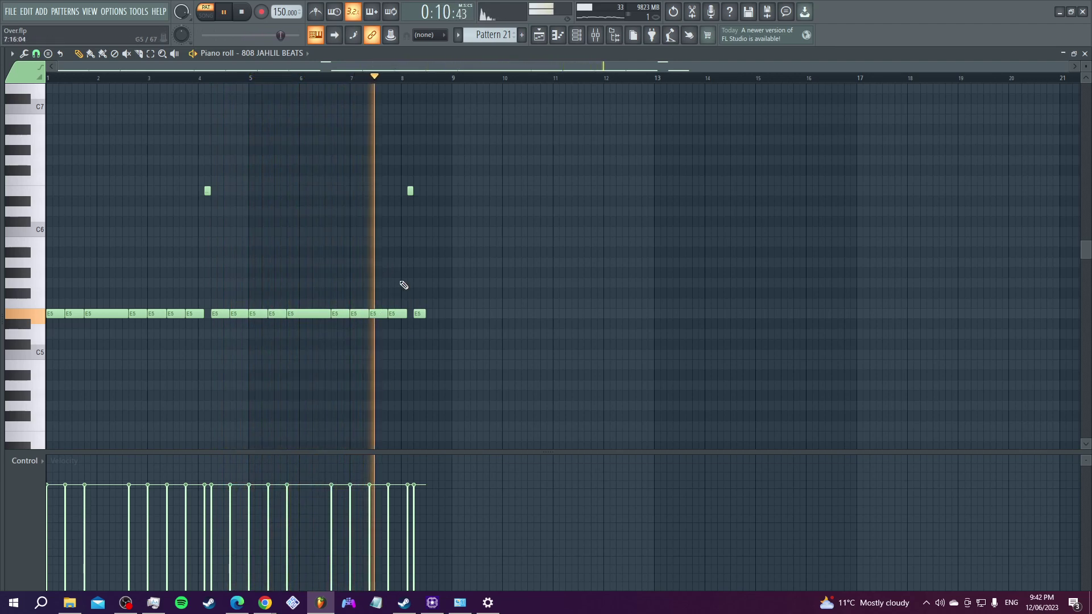
{"action": "key", "text": "space"}
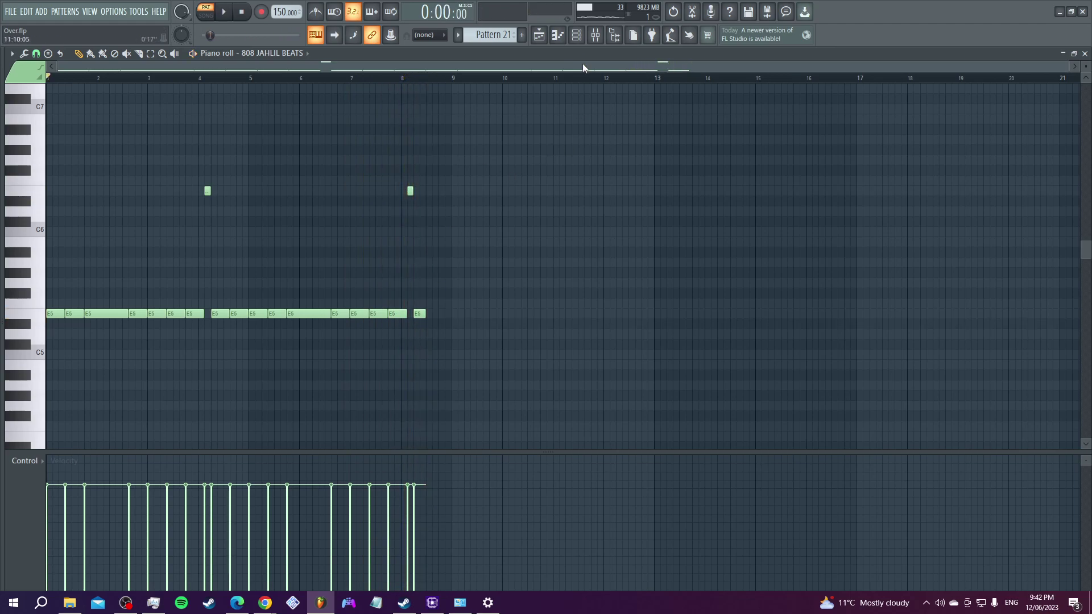
{"action": "key", "text": "F6"}
- Switch to Pattern 22 and play it while viewing the Kontakt #2 notes, followed by the Kontakt #6 notes, in the piano roll
{"action": "scroll", "coordinate": [508, 37], "scroll_direction": "up", "scroll_amount": 1}
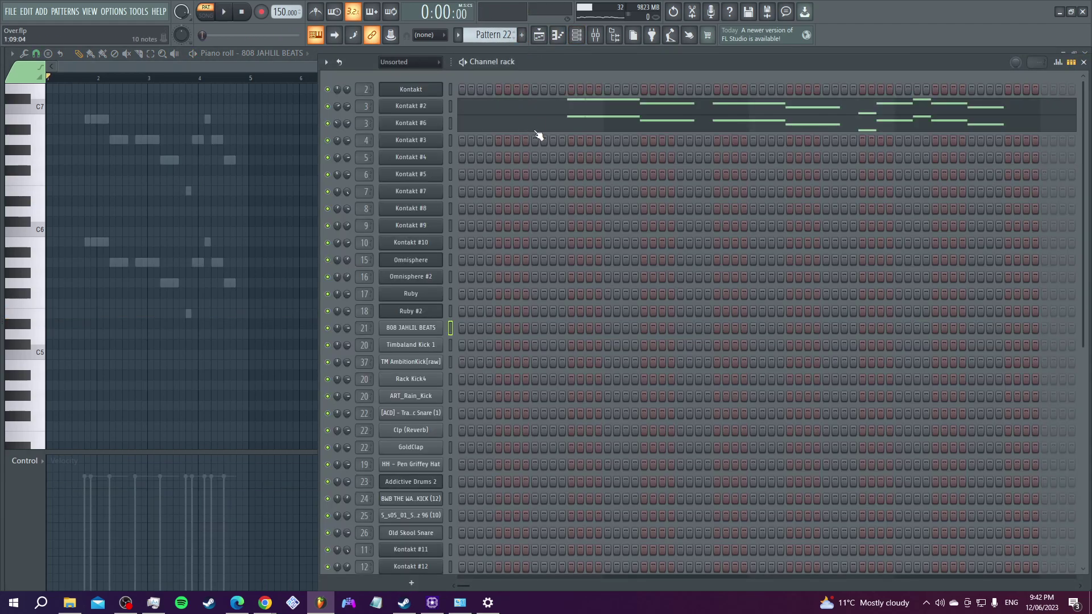
{"action": "left_click", "coordinate": [542, 110]}
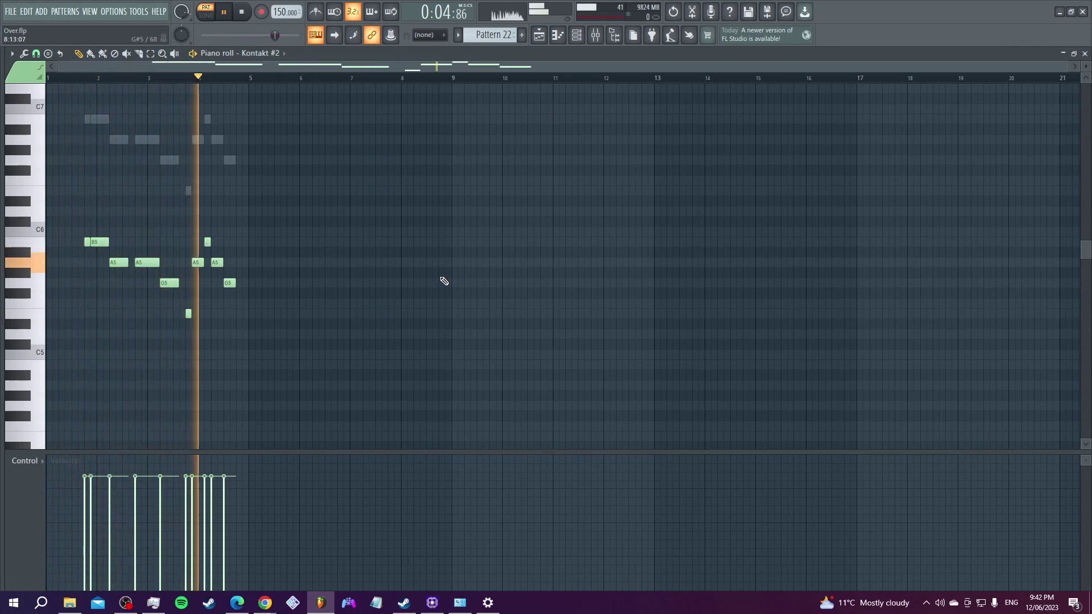
{"action": "left_click", "coordinate": [576, 35]}
{"action": "left_click", "coordinate": [503, 121]}
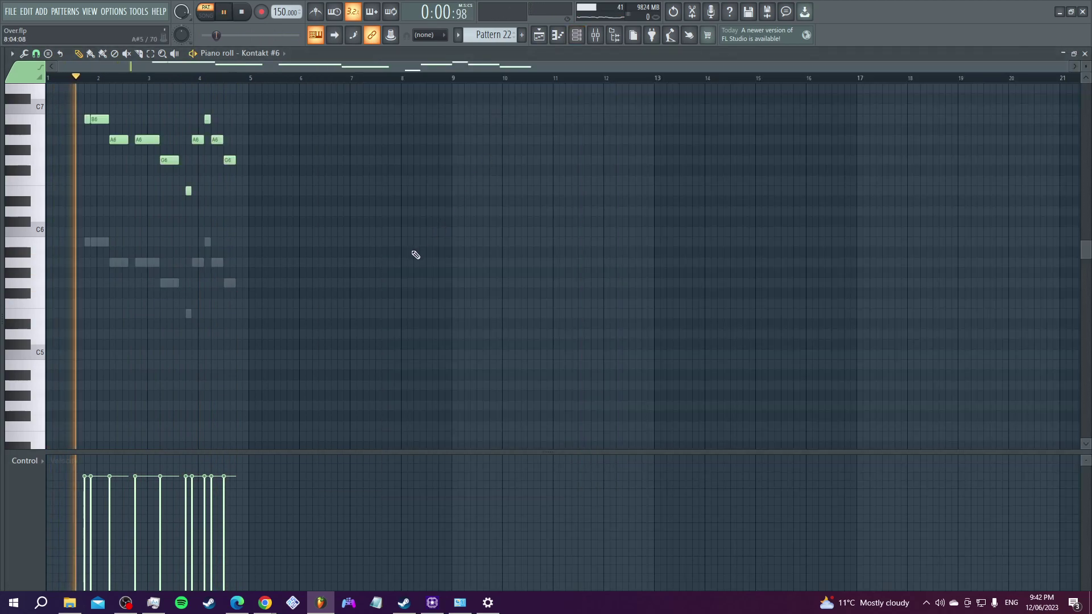
{"action": "left_click", "coordinate": [576, 35]}
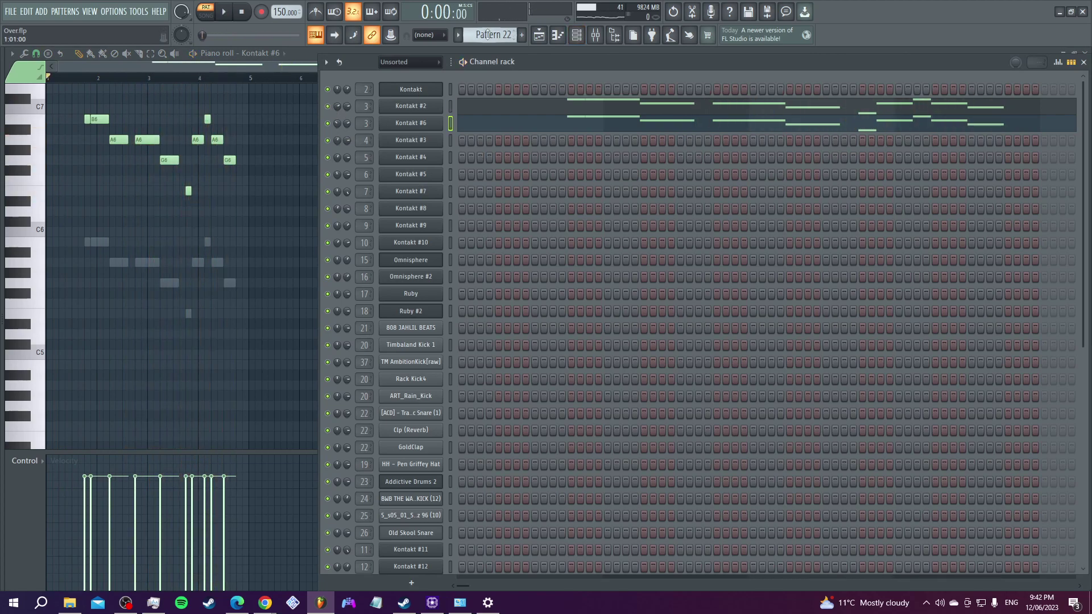
- Switch to Pattern 23 and play it while viewing the TM AmbitionKick[raw] hits in the piano roll
{"action": "scroll", "coordinate": [485, 35], "scroll_direction": "down", "scroll_amount": 1}
{"action": "scroll", "coordinate": [506, 361], "scroll_direction": "down", "scroll_amount": 3}
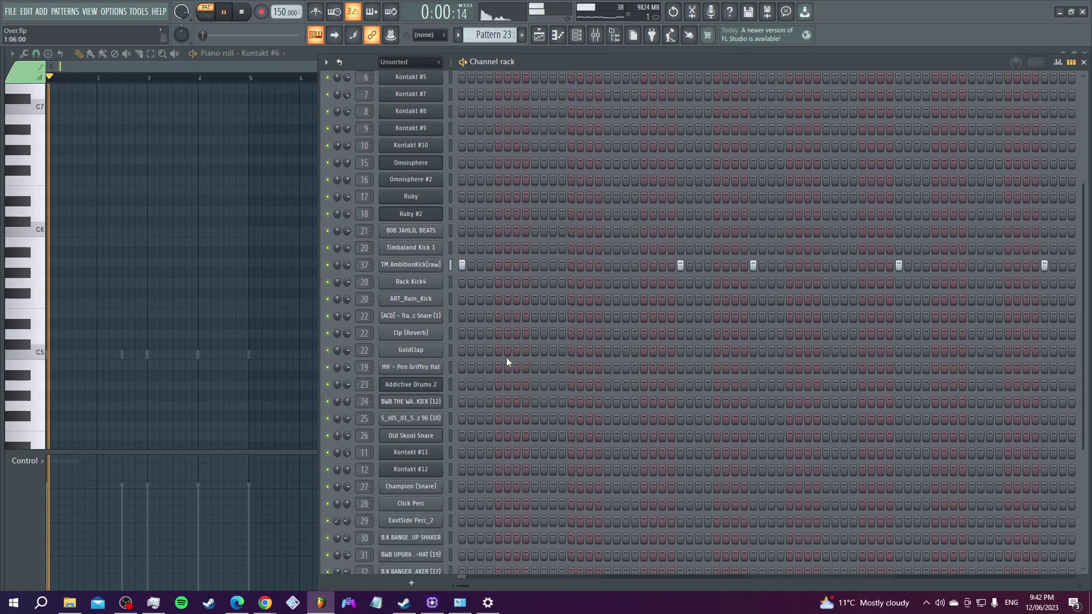
{"action": "key", "text": "space"}
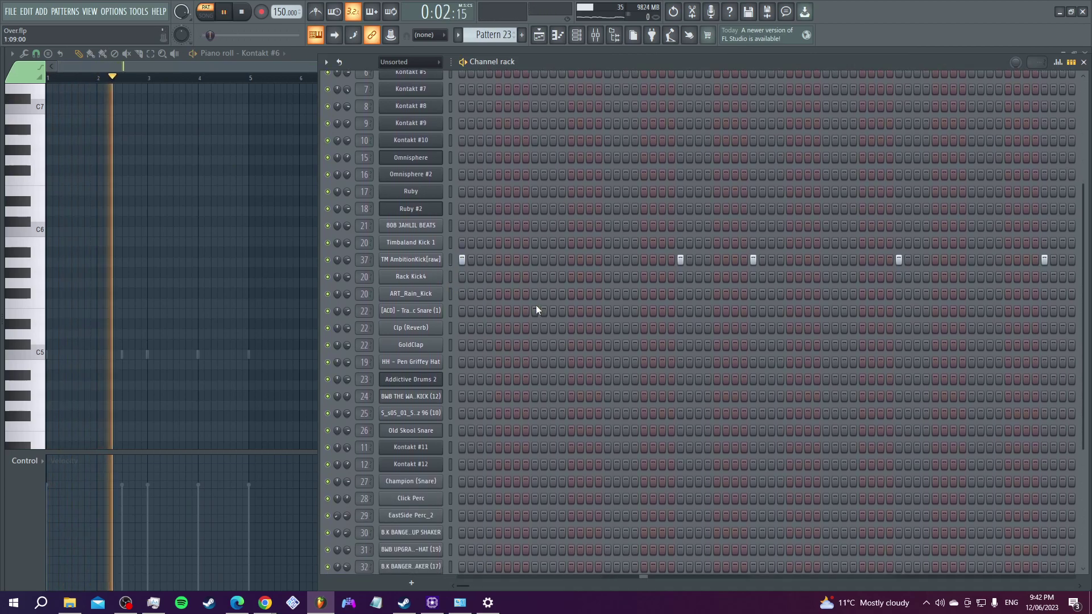
{"action": "right_click", "coordinate": [424, 261]}
{"action": "left_click", "coordinate": [457, 257]}
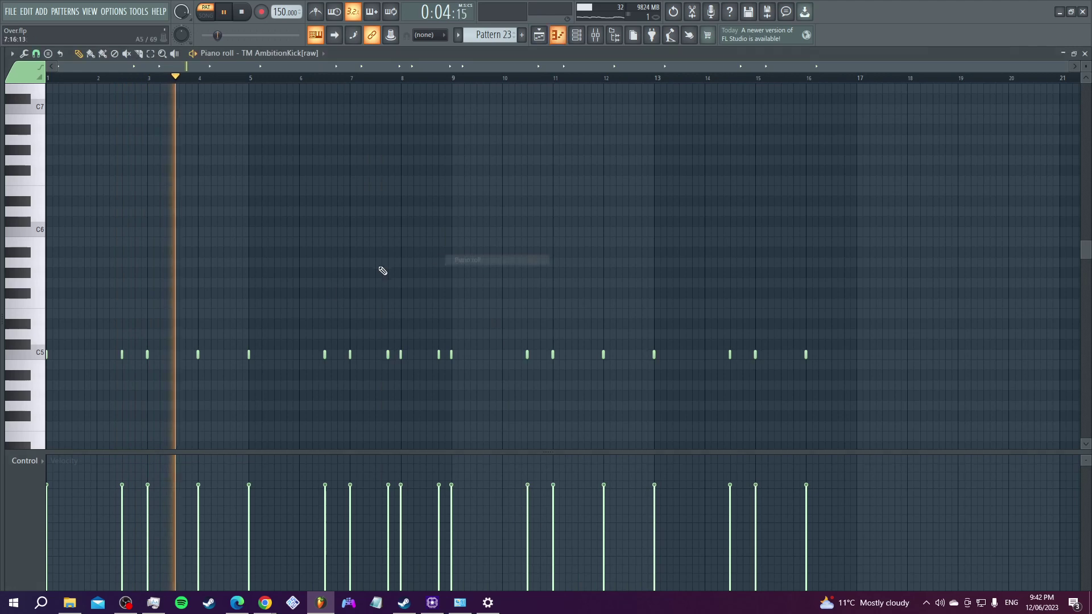
{"action": "scroll", "coordinate": [320, 319], "scroll_direction": "down", "scroll_amount": 1}
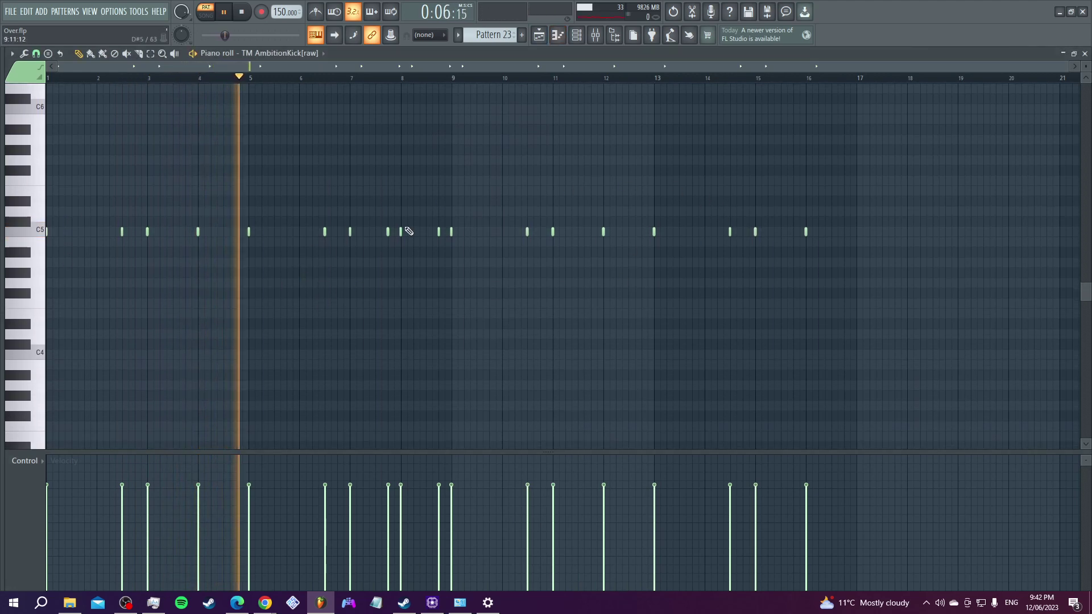
- Play the playlist arrangement from bar 61, where Pattern 23 starts on Track 21, then return to the channel rack
{"action": "key", "text": "F5"}
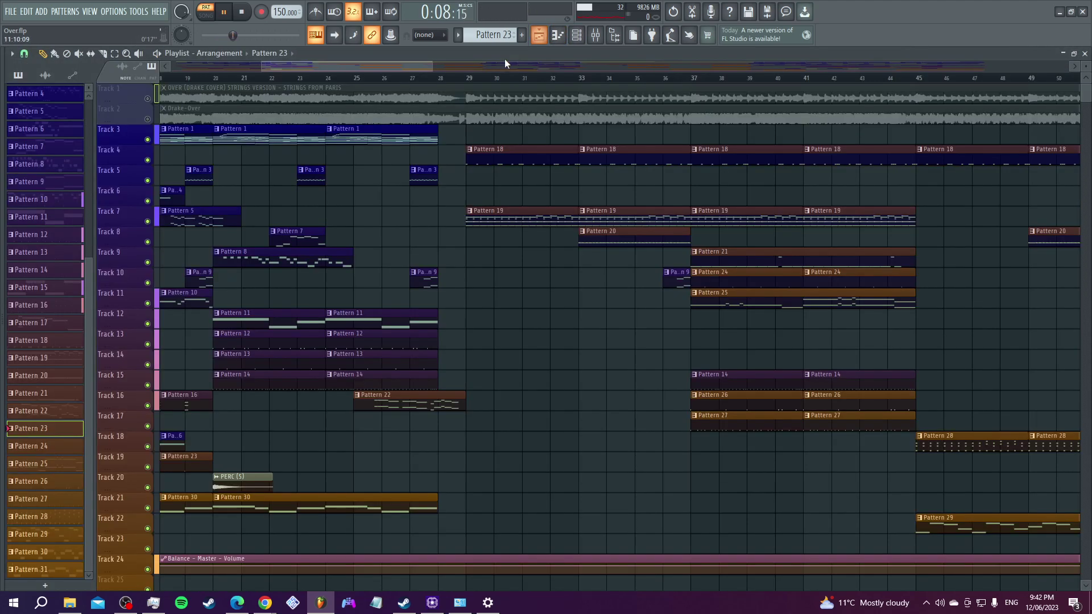
{"action": "left_click_drag", "start_coordinate": [426, 67], "coordinate": [640, 124]}
{"action": "key", "text": "space"}
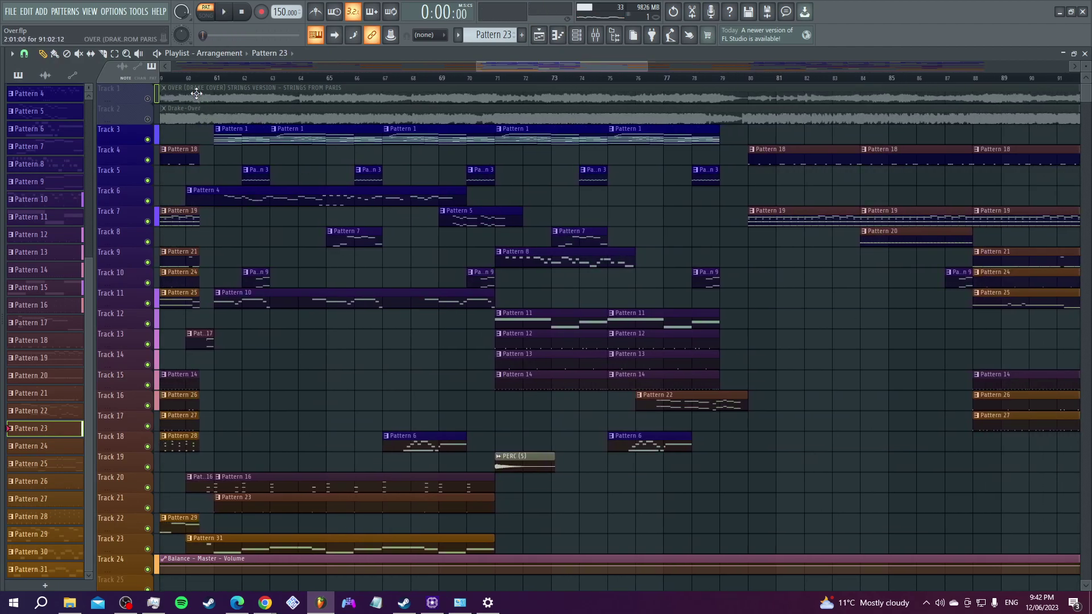
{"action": "key", "text": "space"}
{"action": "scroll", "coordinate": [305, 436], "scroll_direction": "down", "scroll_amount": 3}
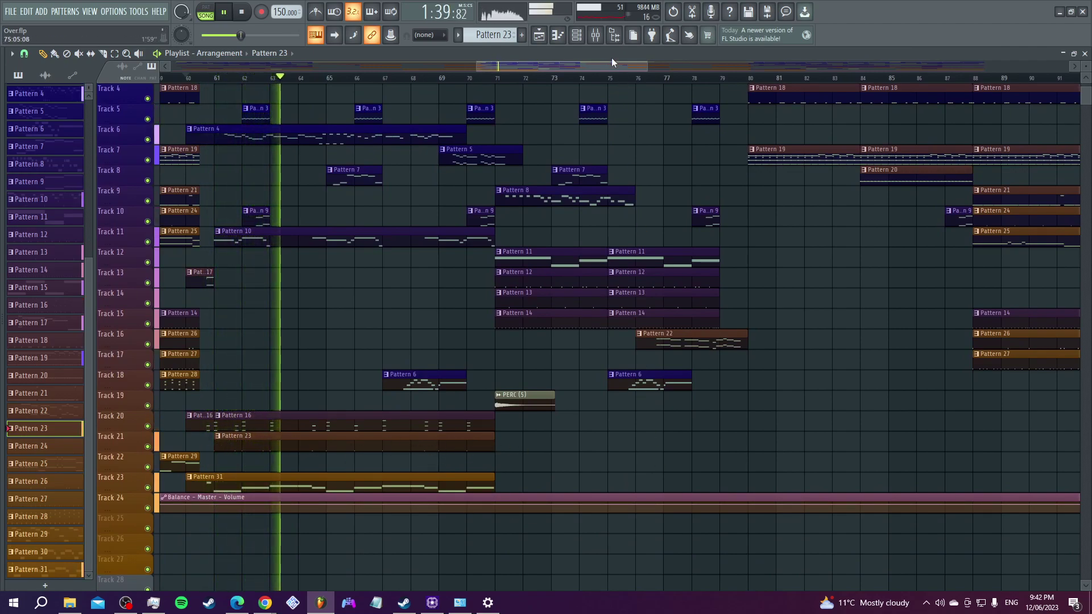
{"action": "left_click", "coordinate": [585, 36]}
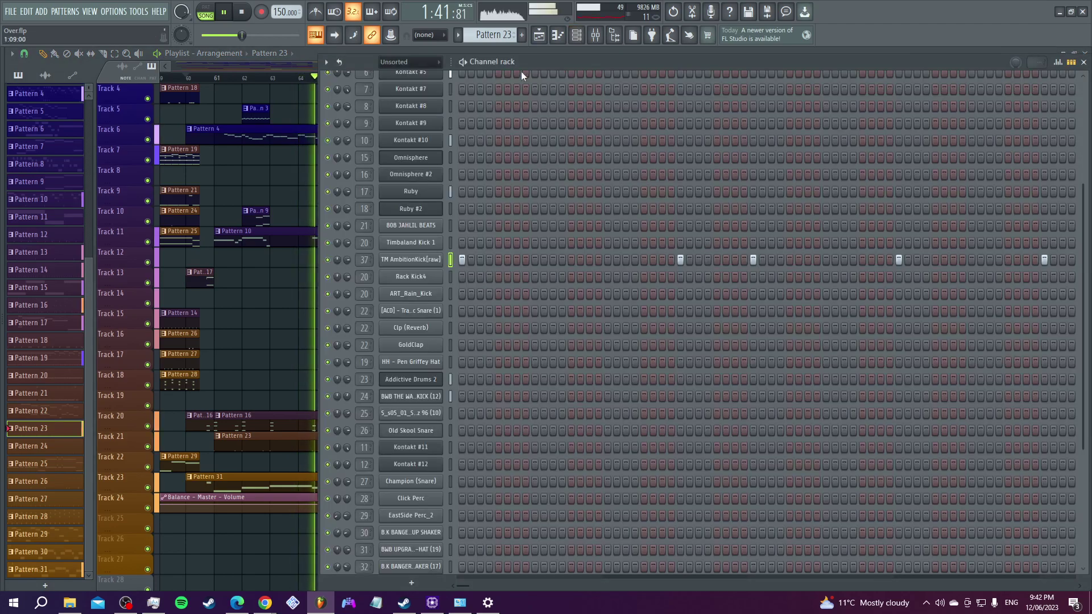
- Play Pattern 24's Champion (Snare) steps, then play Pattern 25 while viewing its Kontakt #7 notes in the piano roll
{"action": "scroll", "coordinate": [488, 31], "scroll_direction": "down", "scroll_amount": 1}
{"action": "scroll", "coordinate": [607, 328], "scroll_direction": "down", "scroll_amount": 3}
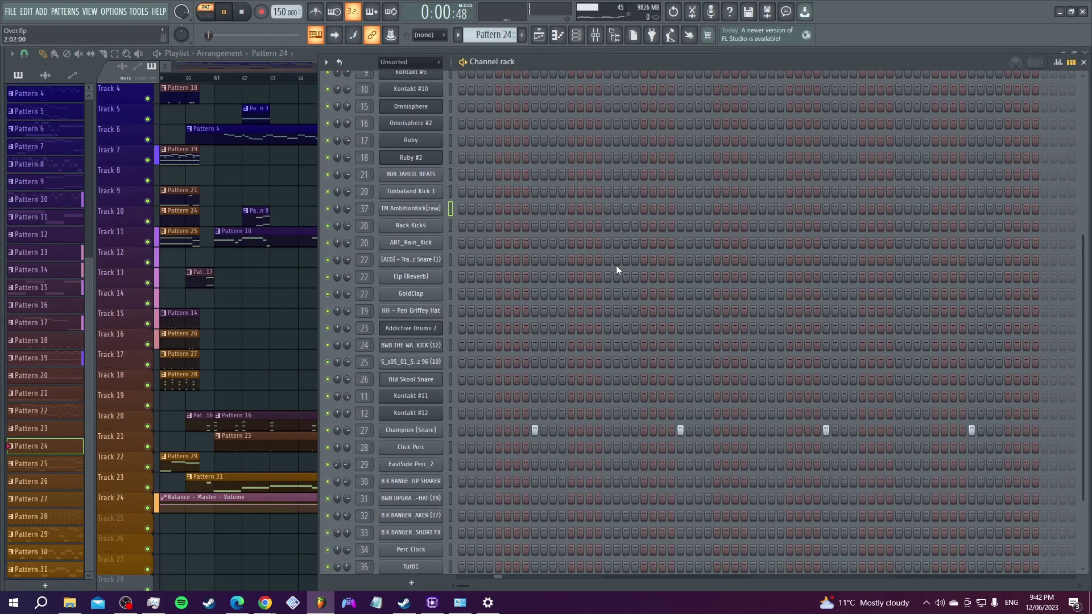
{"action": "scroll", "coordinate": [616, 265], "scroll_direction": "down", "scroll_amount": 4}
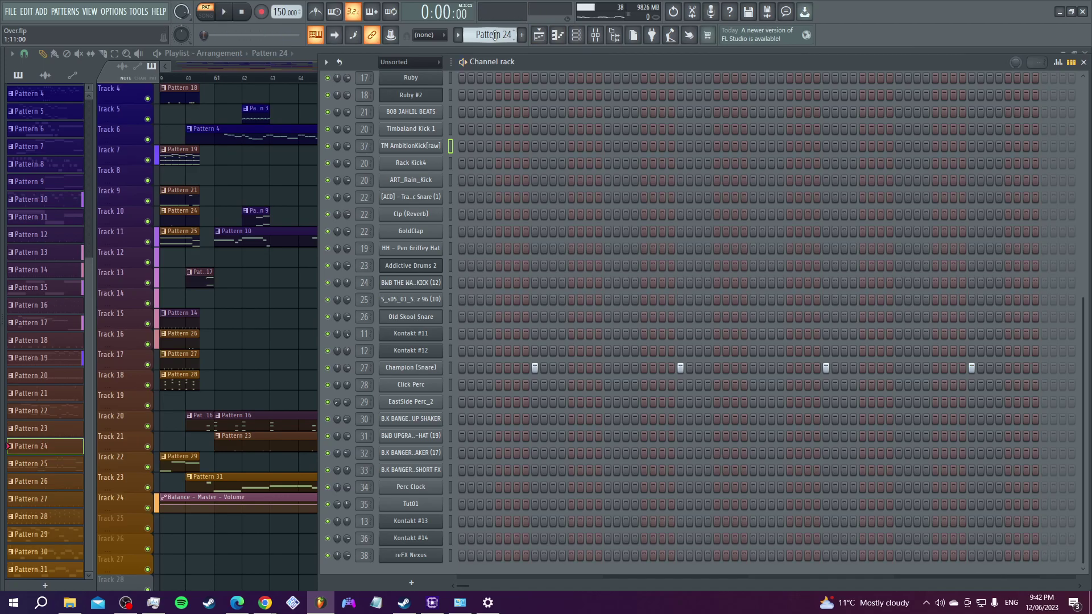
{"action": "scroll", "coordinate": [554, 261], "scroll_direction": "up", "scroll_amount": 12}
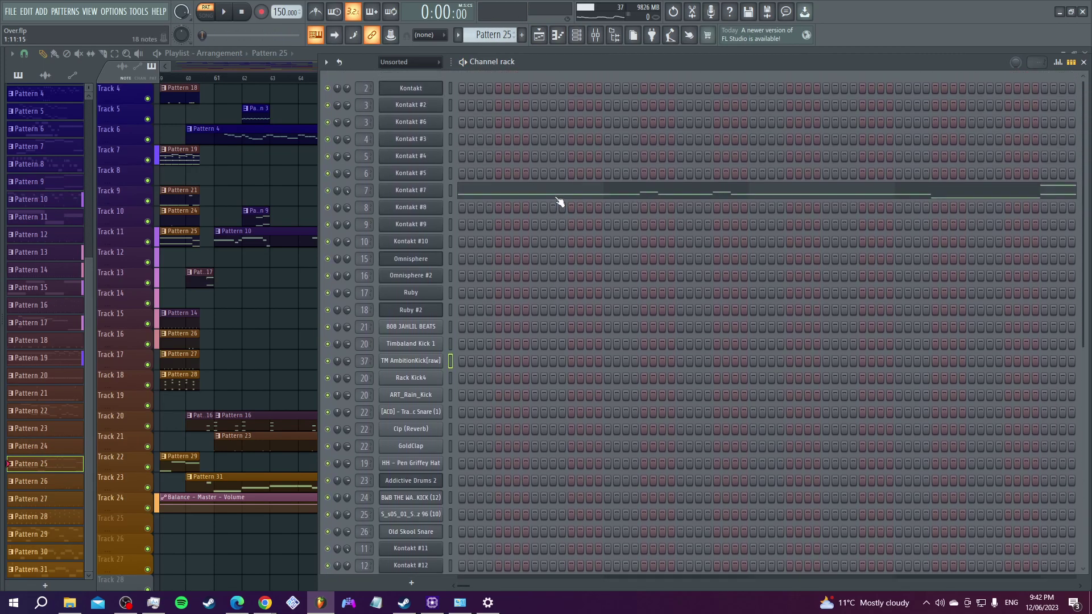
{"action": "left_click", "coordinate": [558, 197]}
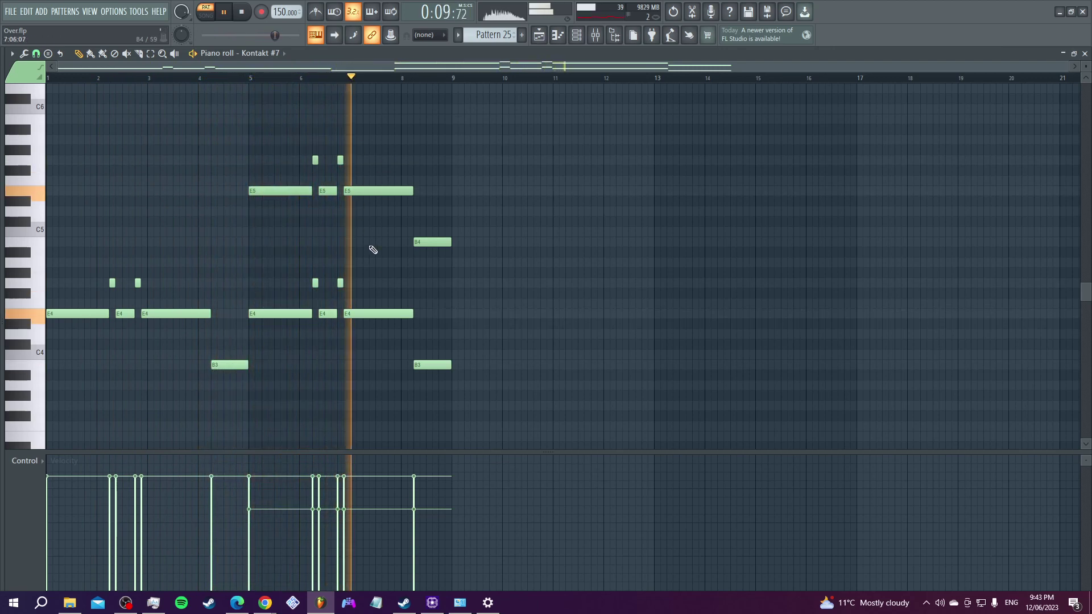
- Play the playlist arrangement from Pattern 25's clip at bar 53, then return to the channel rack
{"action": "key", "text": "F5"}
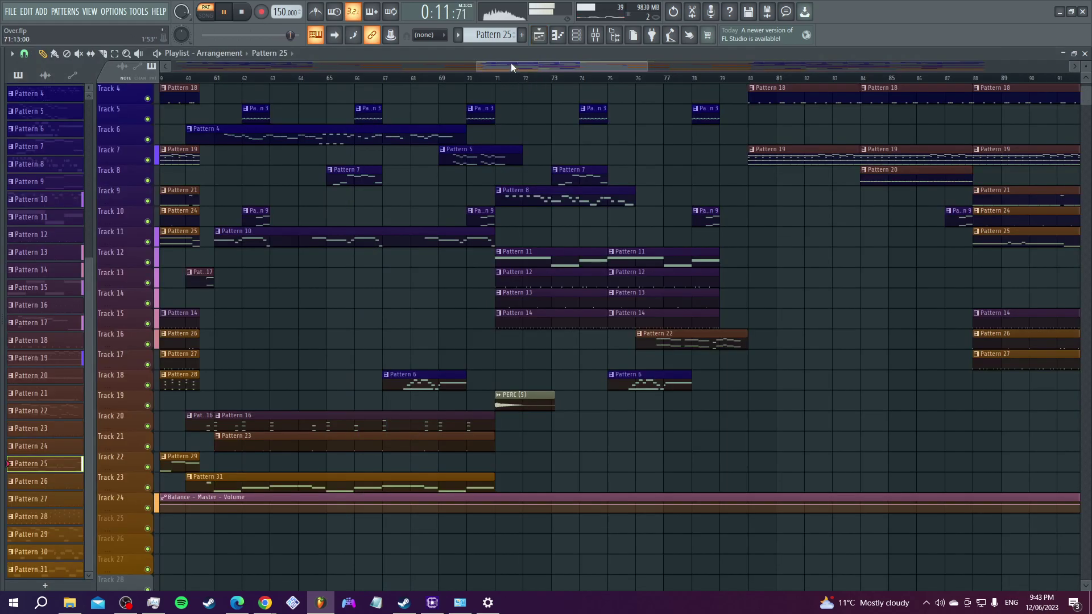
{"action": "scroll", "coordinate": [371, 85], "scroll_direction": "up", "scroll_amount": 3}
{"action": "key", "text": "space"}
{"action": "left_click_drag", "start_coordinate": [463, 67], "coordinate": [401, 74]}
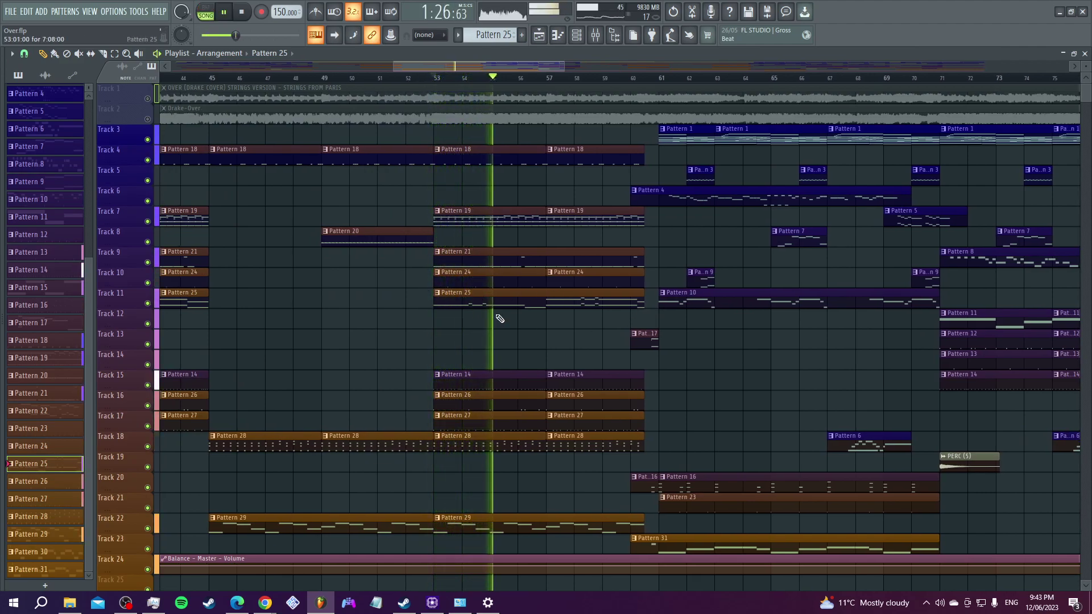
{"action": "left_click", "coordinate": [577, 35]}
- Listen to Pattern 26's layered kick steps, then play Pattern 27's percussion, shaker and hat steps
{"action": "key", "text": "space"}
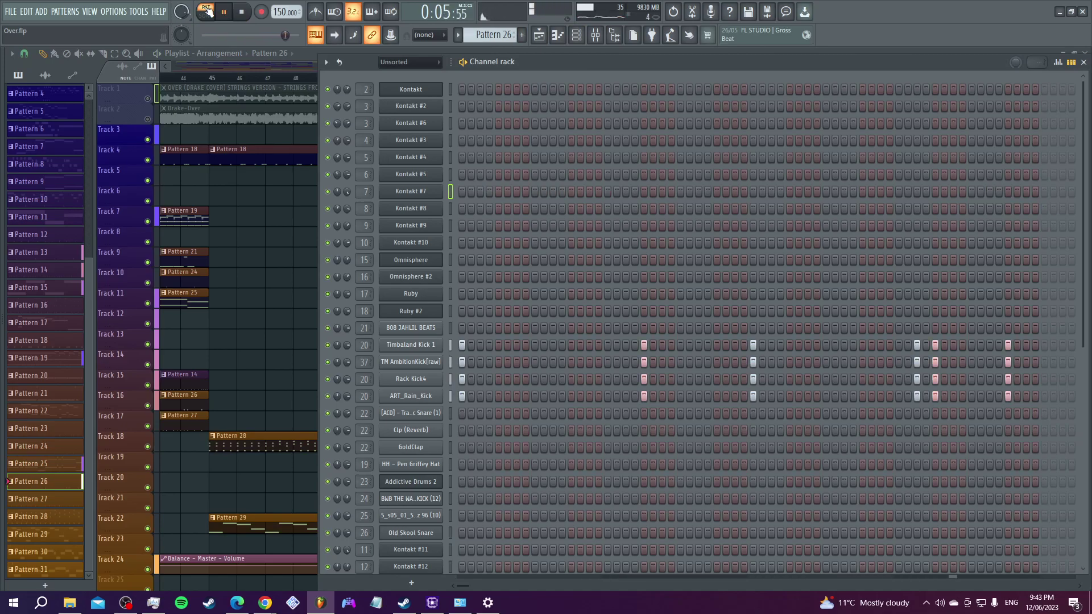
{"action": "scroll", "coordinate": [527, 195], "scroll_direction": "down", "scroll_amount": 5}
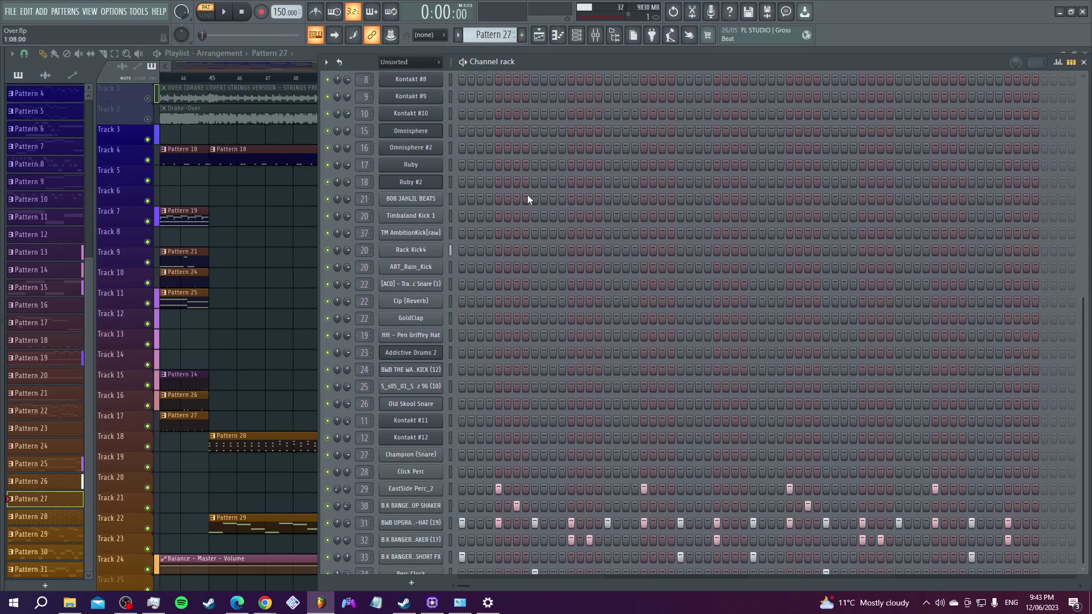
{"action": "key", "text": "space"}
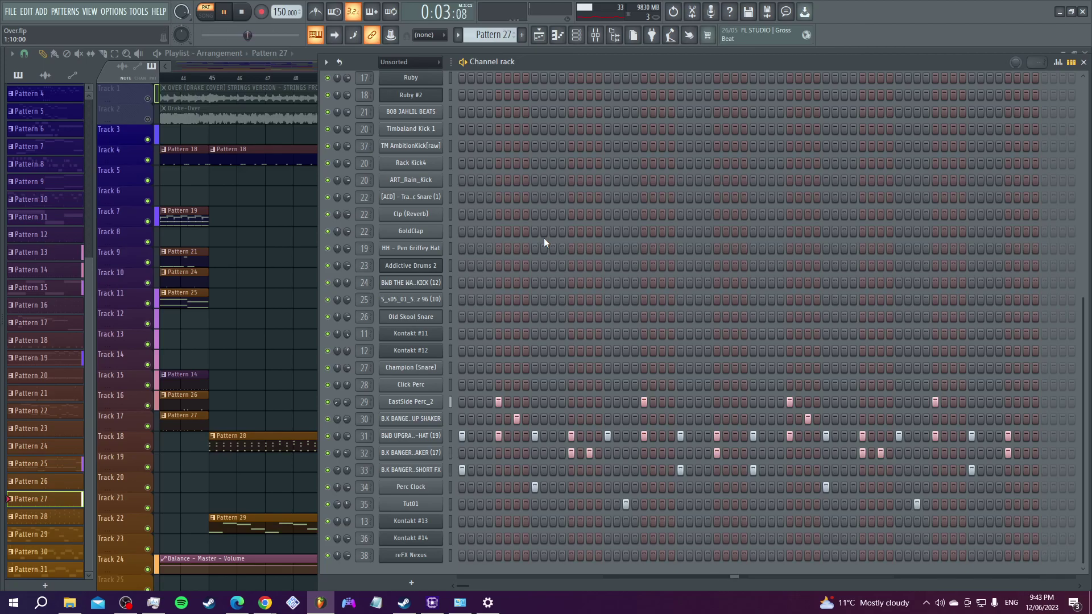
- Mute playlist Tracks 7, 11, 18 and 22 and play the arrangement from bar 53
{"action": "key", "text": "F6"}
{"action": "scroll", "coordinate": [317, 265], "scroll_direction": "down", "scroll_amount": 1}
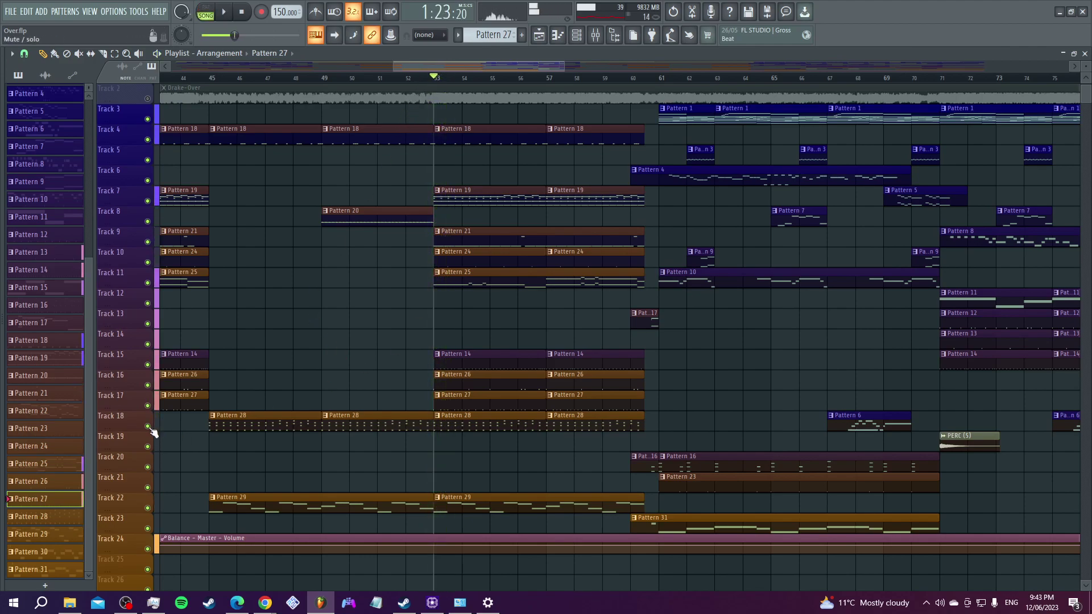
{"action": "left_click", "coordinate": [148, 427]}
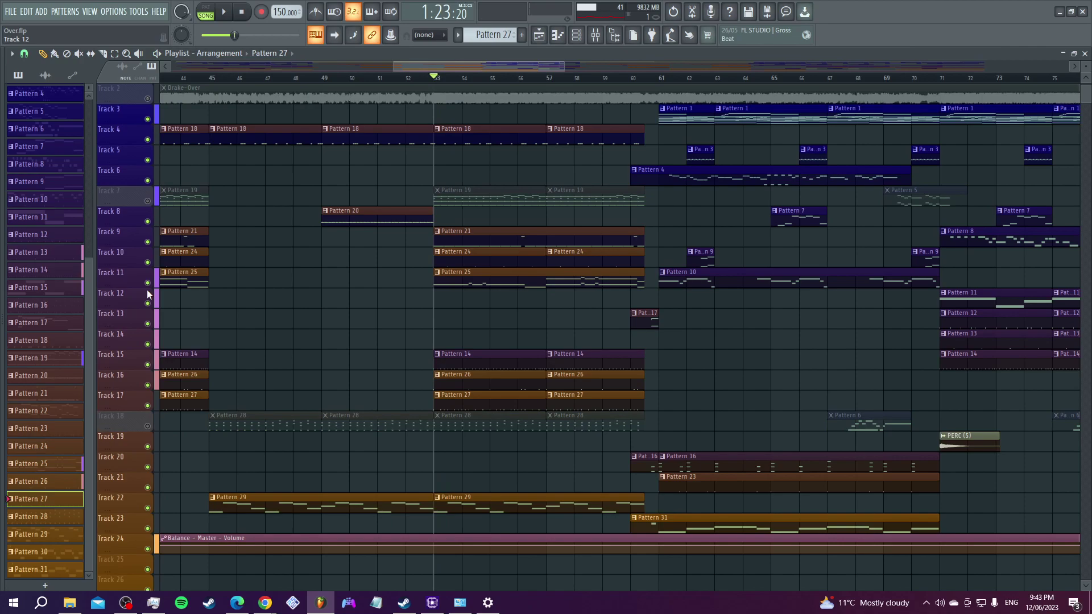
{"action": "left_click", "coordinate": [148, 284]}
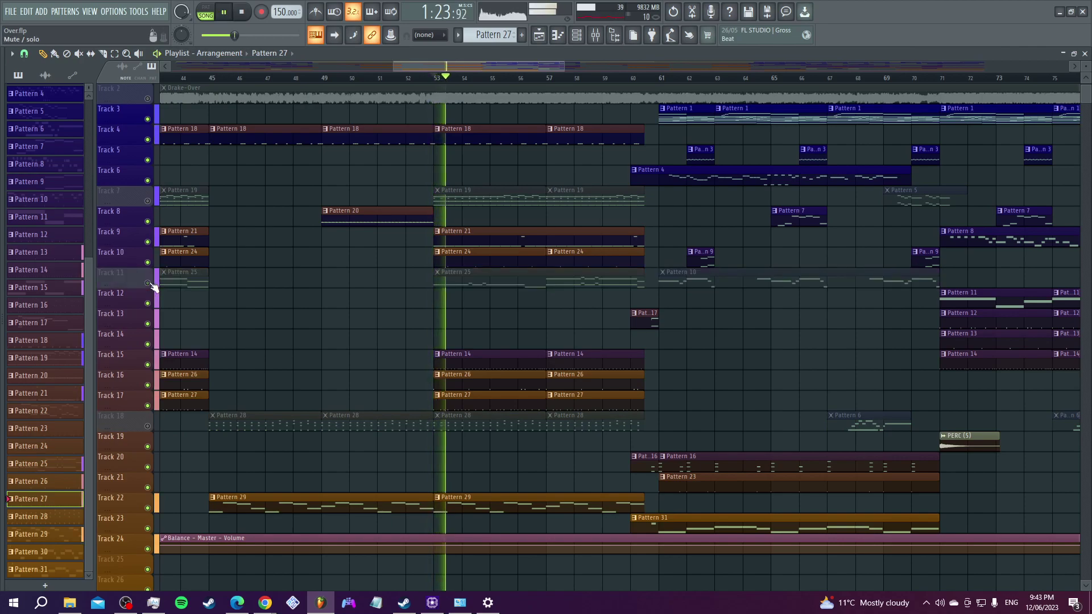
{"action": "left_click", "coordinate": [148, 508]}
{"action": "key", "text": "space"}
{"action": "scroll", "coordinate": [191, 451], "scroll_direction": "down", "scroll_amount": 2}
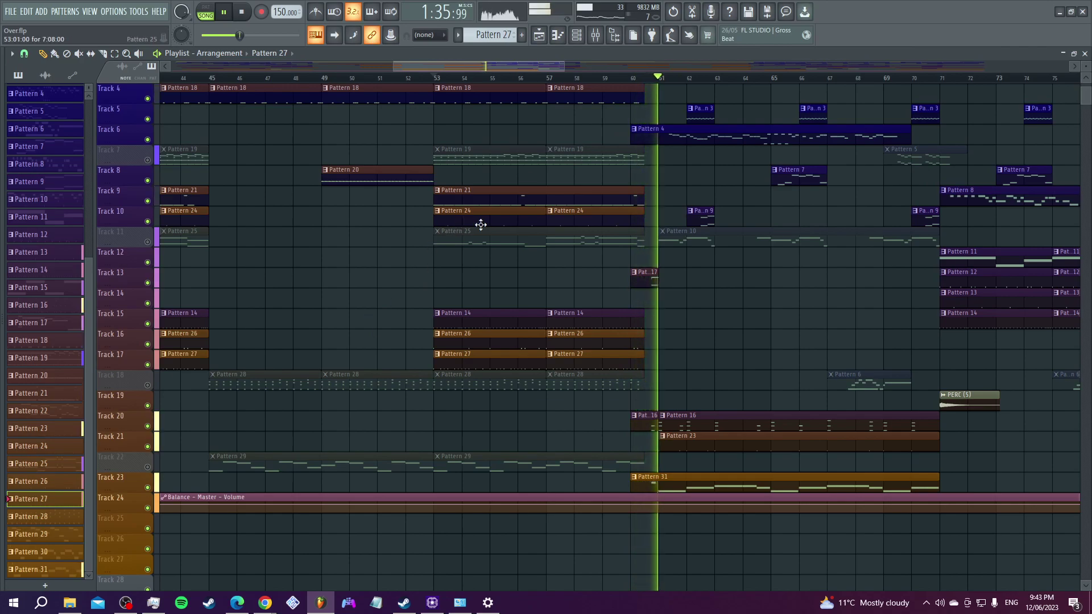
- Switch to Pattern 28 in pattern mode and play it while viewing the Kontakt #13 notes in the piano roll
{"action": "left_click", "coordinate": [577, 35]}
{"action": "scroll", "coordinate": [491, 35], "scroll_direction": "down", "scroll_amount": 1}
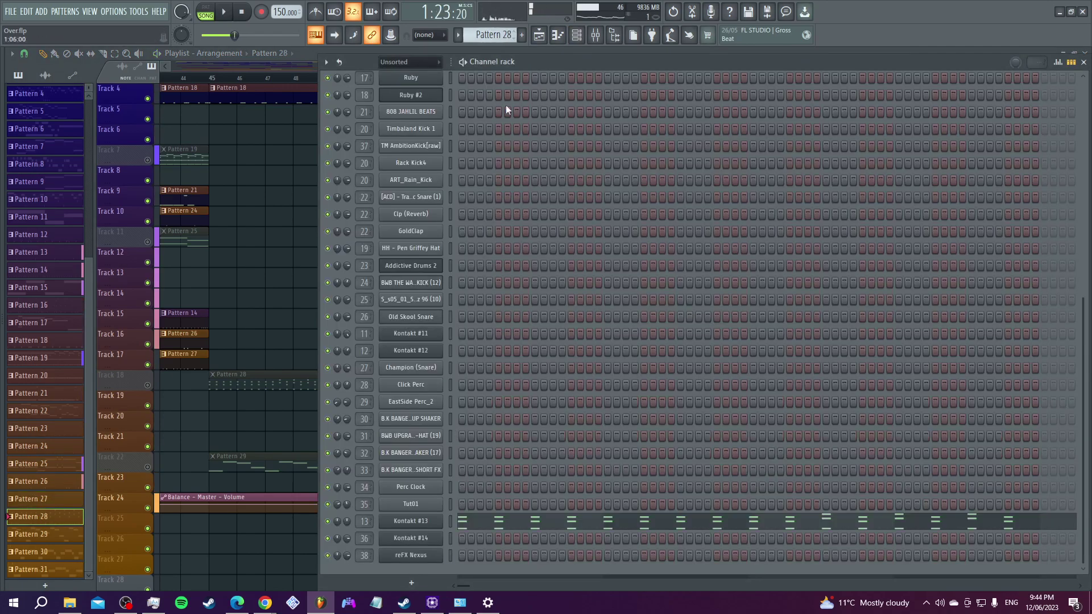
{"action": "left_click", "coordinate": [483, 521]}
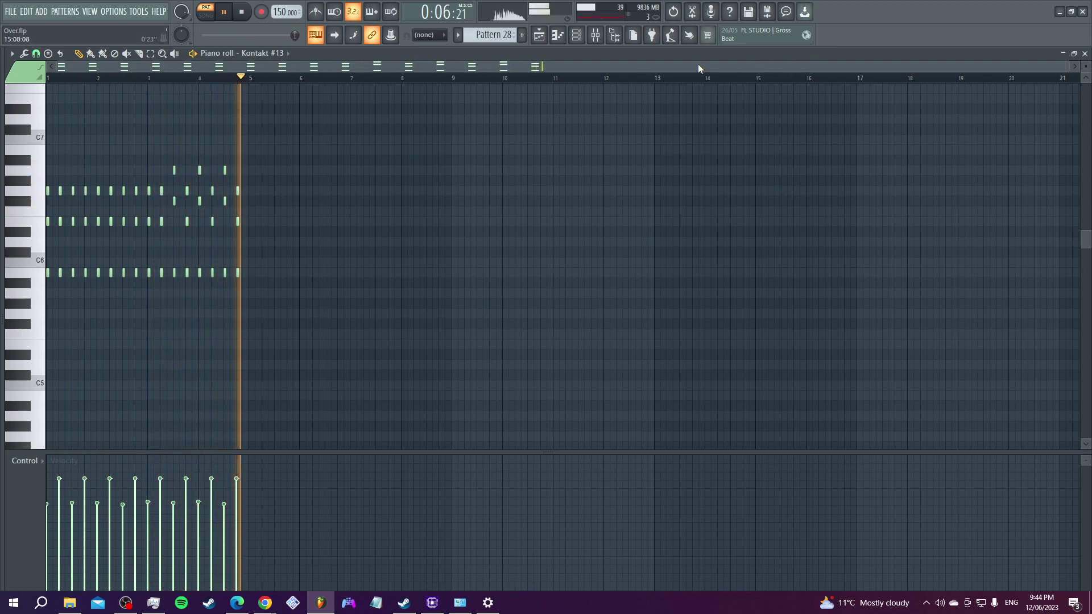
- Switch to Pattern 29 and play it in pattern mode while viewing the Kontakt #14 notes in the piano roll
{"action": "left_click", "coordinate": [577, 39]}
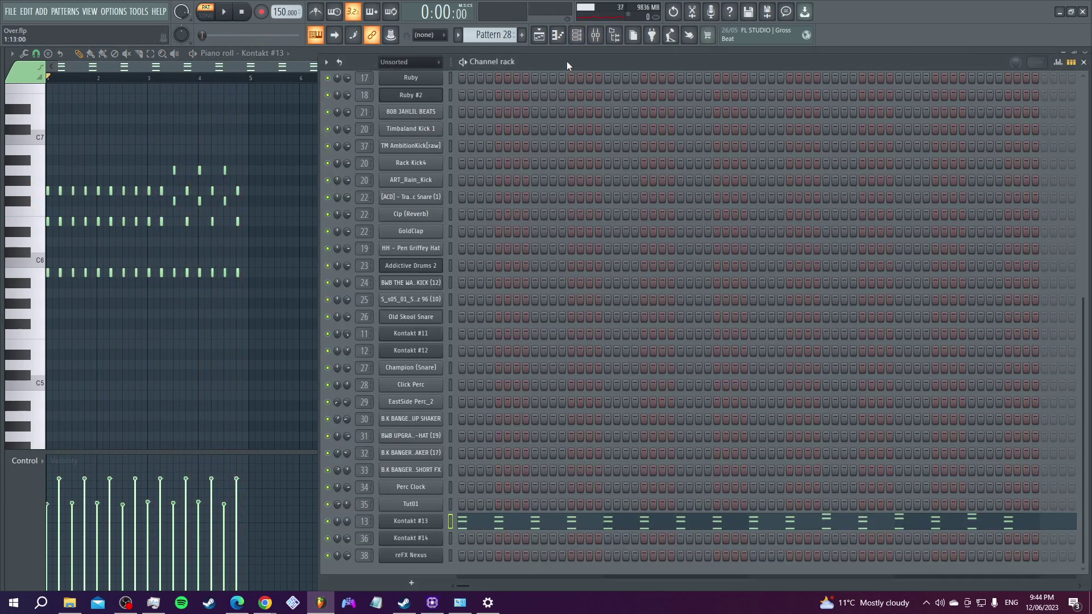
{"action": "scroll", "coordinate": [485, 33], "scroll_direction": "up", "scroll_amount": 1}
{"action": "left_click", "coordinate": [545, 537]}
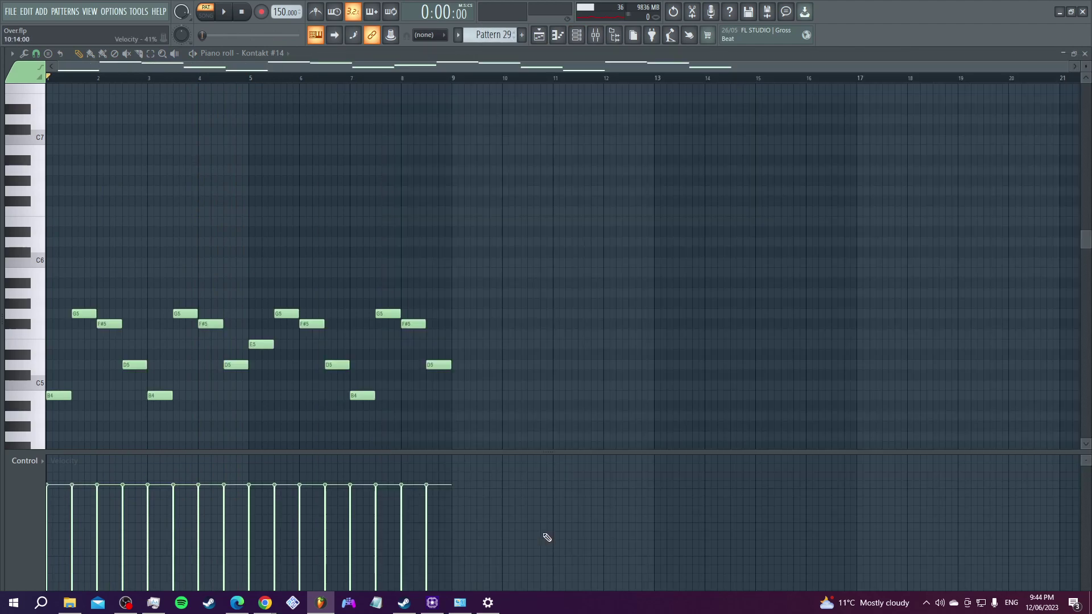
{"action": "scroll", "coordinate": [224, 241], "scroll_direction": "down", "scroll_amount": 3}
{"action": "key", "text": "space"}
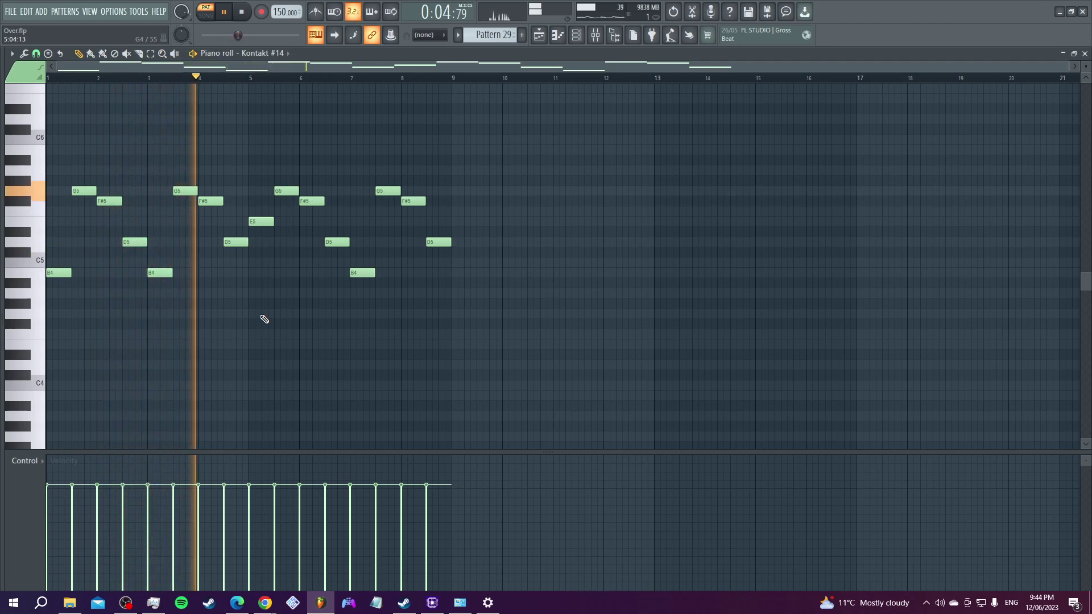
- Unmute all playlist tracks except audio Tracks 1 and 2, and play the arrangement from Pattern 29's clip at bar 45
{"action": "left_click", "coordinate": [540, 35]}
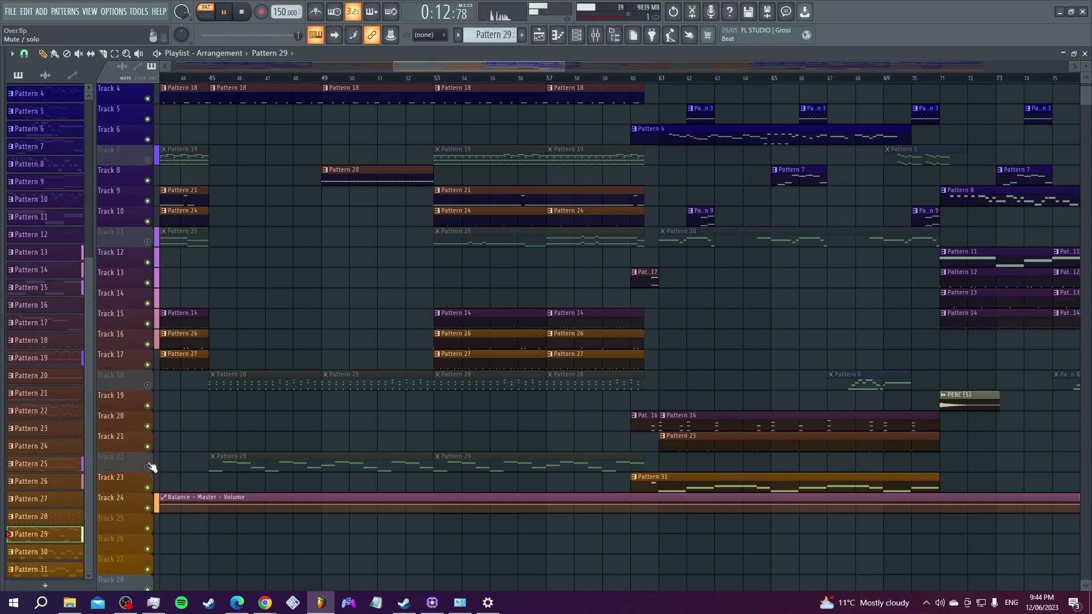
{"action": "key", "text": "space"}
{"action": "scroll", "coordinate": [236, 370], "scroll_direction": "up", "scroll_amount": 3}
{"action": "right_click", "coordinate": [147, 119]}
{"action": "left_click", "coordinate": [147, 118]}
{"action": "left_click", "coordinate": [148, 98]}
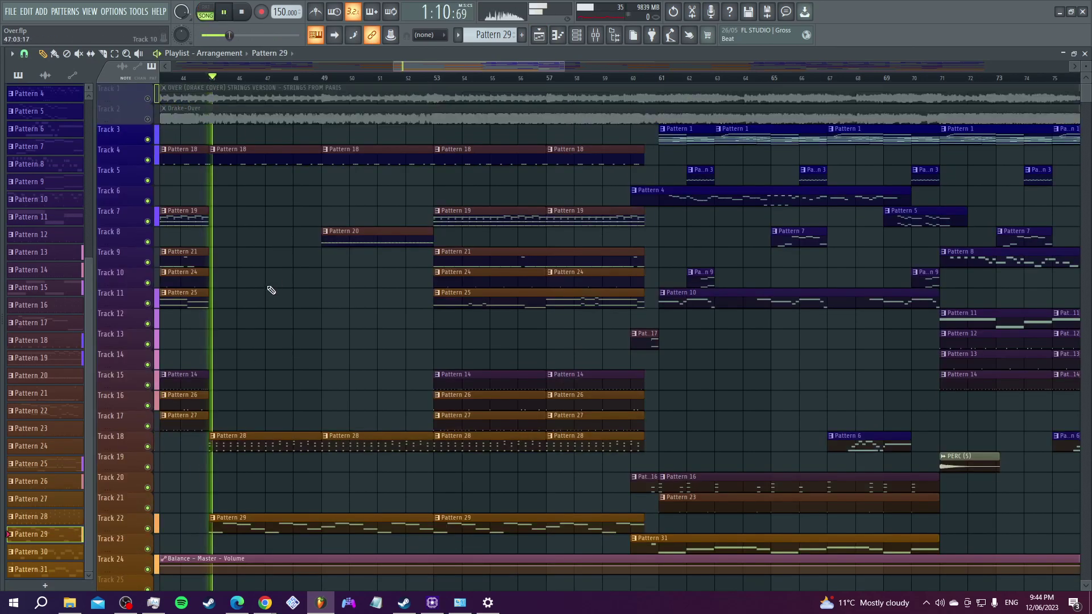
{"action": "scroll", "coordinate": [265, 330], "scroll_direction": "down", "scroll_amount": 2}
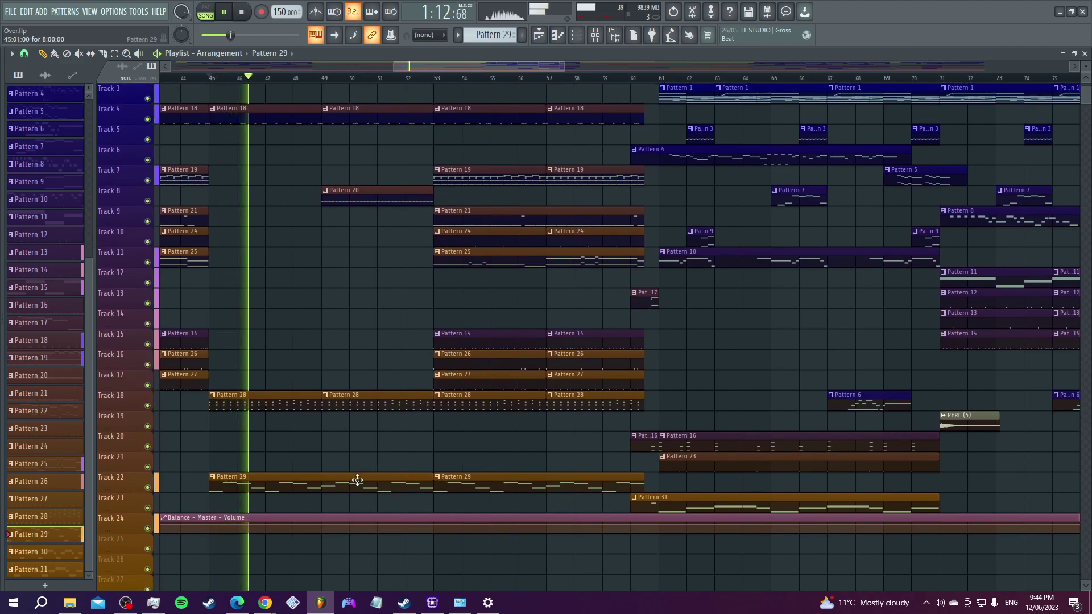
- Stop playback, switch to Pattern 30 and play its reFX Nexus notes from the piano roll in pattern mode
{"action": "key", "text": "F6"}
{"action": "key", "text": "space"}
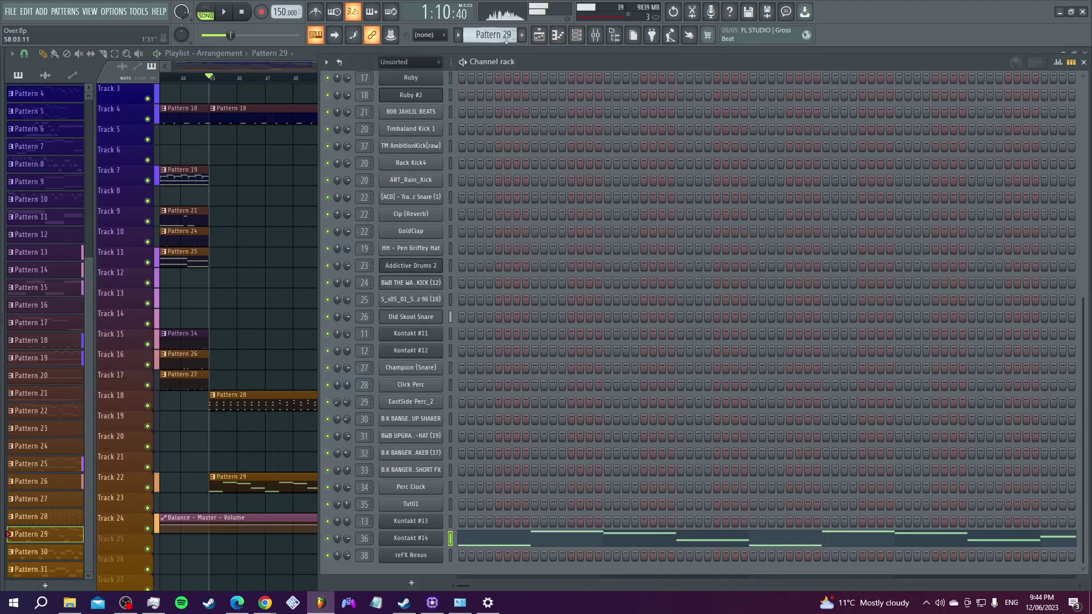
{"action": "scroll", "coordinate": [506, 36], "scroll_direction": "down", "scroll_amount": 1}
{"action": "left_click", "coordinate": [582, 550]}
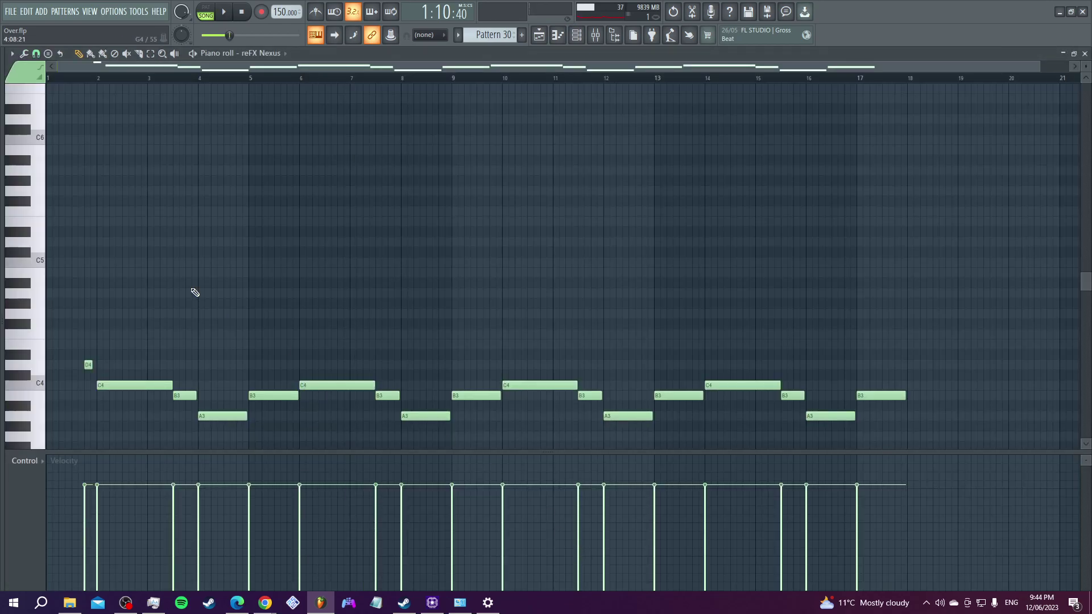
{"action": "key", "text": "l"}
{"action": "scroll", "coordinate": [254, 90], "scroll_direction": "down", "scroll_amount": 2}
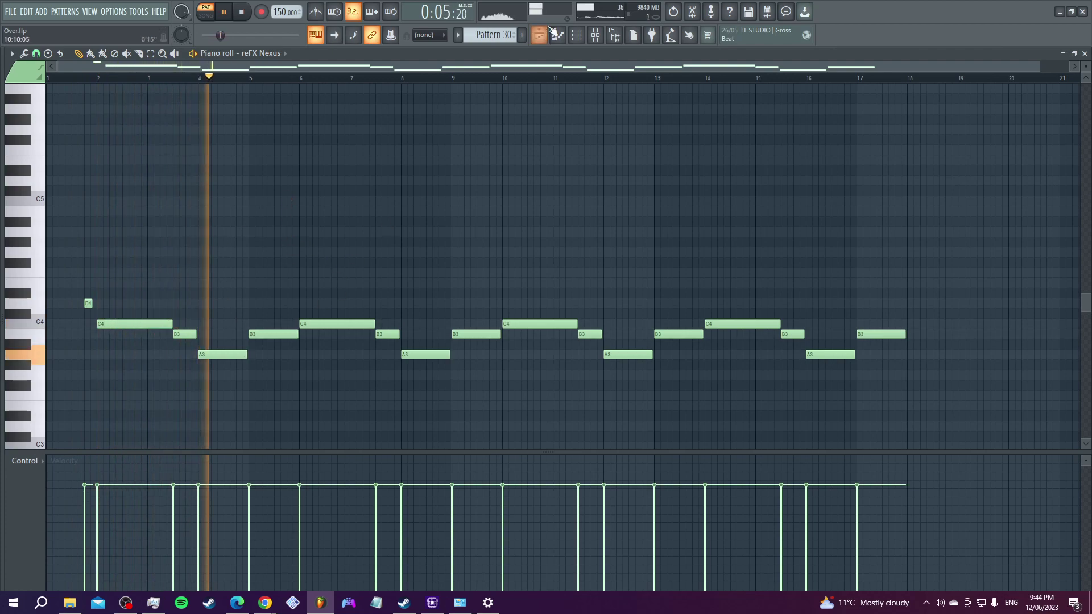
- Show Pattern 30's clips near the start of the playlist and play the arrangement from bar 12
{"action": "key", "text": "F5"}
{"action": "left_click_drag", "start_coordinate": [408, 80], "coordinate": [282, 90]}
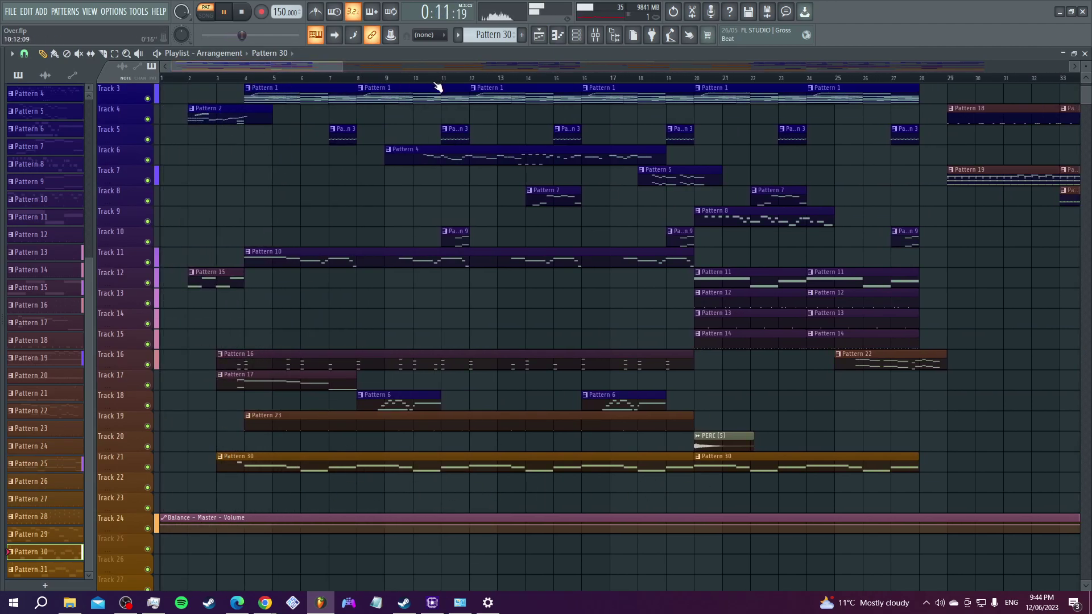
{"action": "left_click", "coordinate": [477, 81]}
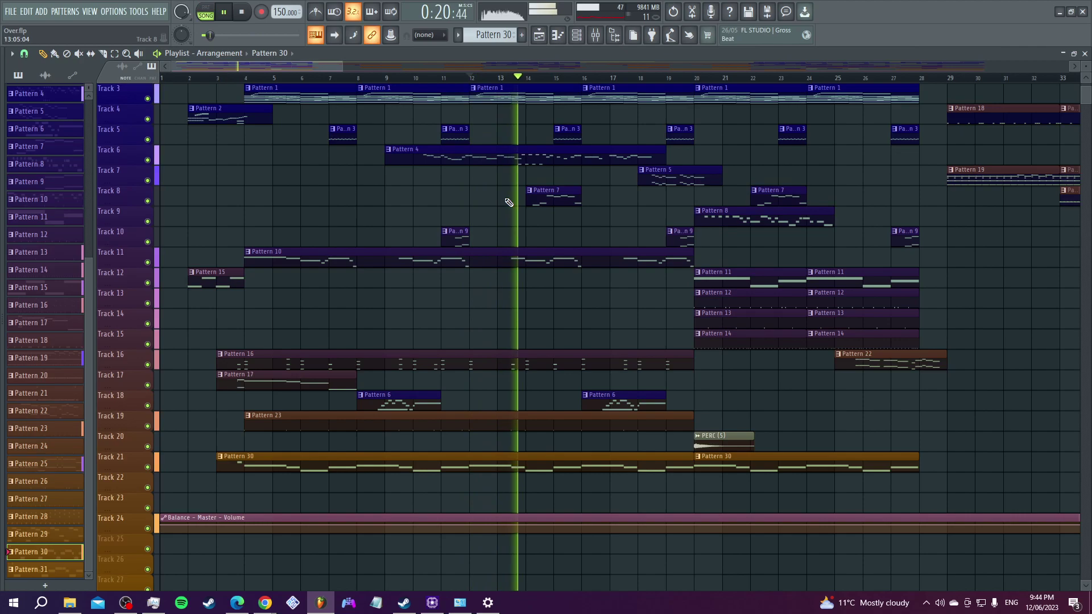
- Switch to Pattern 31, open its reFX Nexus notes in the piano roll and play them in pattern mode
{"action": "key", "text": "F6"}
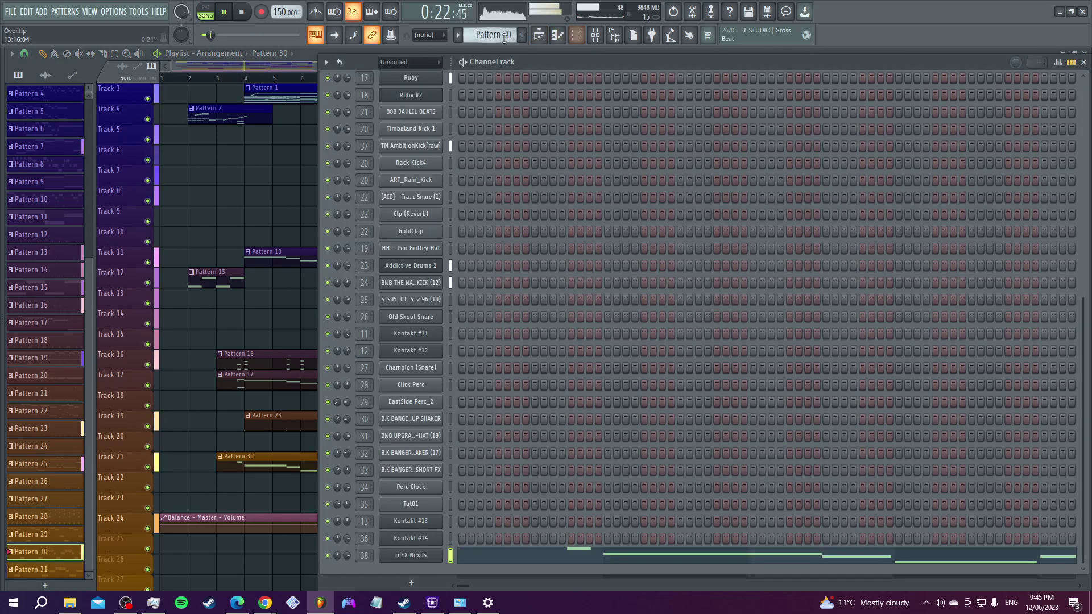
{"action": "scroll", "coordinate": [501, 35], "scroll_direction": "down", "scroll_amount": 1}
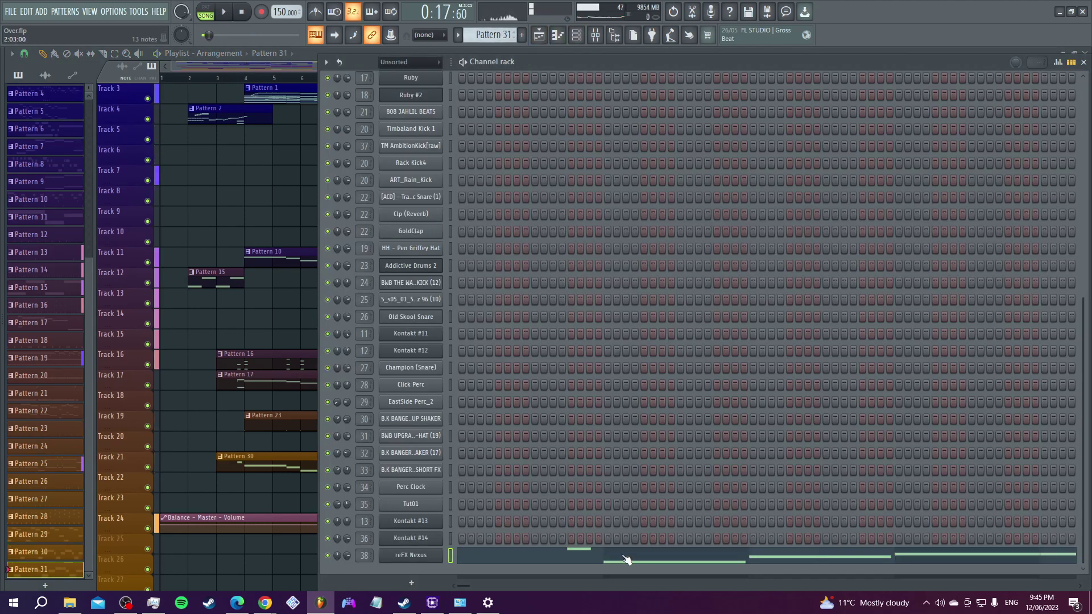
{"action": "left_click", "coordinate": [572, 562]}
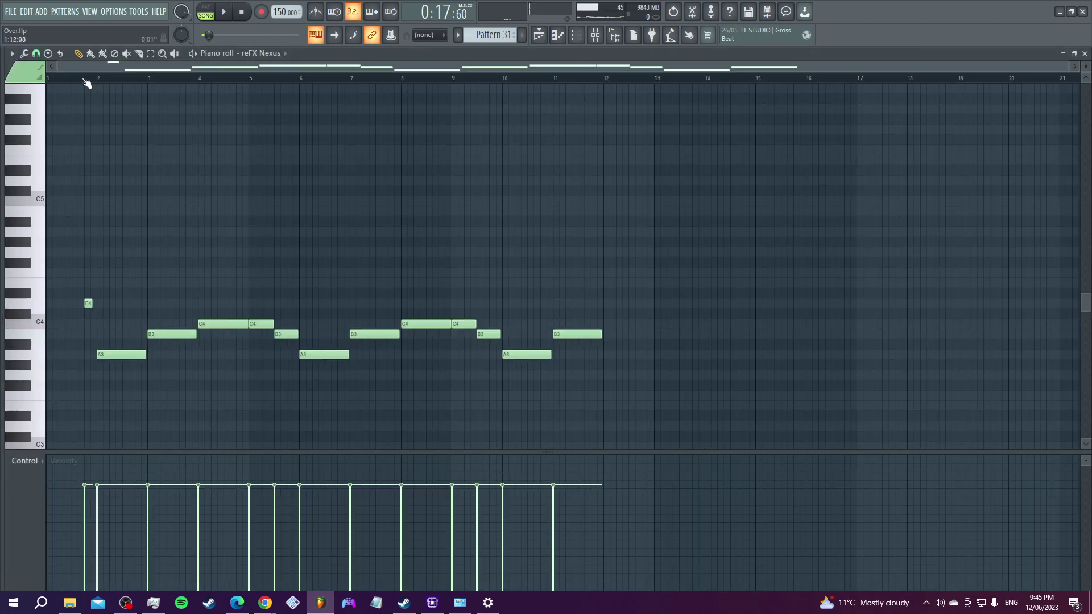
{"action": "left_click", "coordinate": [205, 12]}
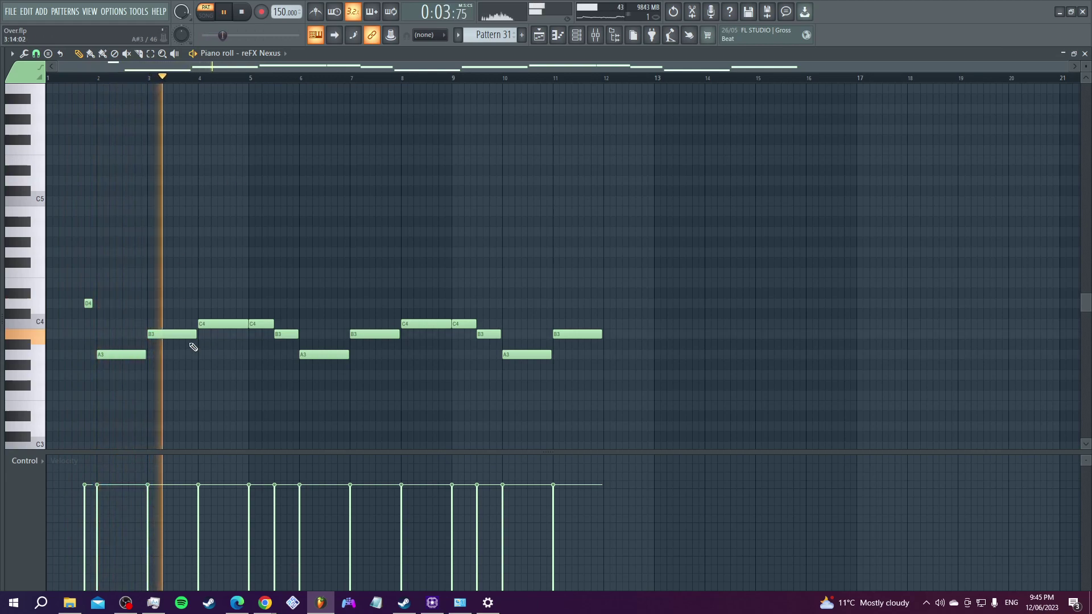
- Find Pattern 31's clip on playlist Track 23 and play the arrangement from bar 59
{"action": "left_click", "coordinate": [539, 37]}
{"action": "left_click_drag", "start_coordinate": [328, 70], "coordinate": [533, 73]}
{"action": "key", "text": "space"}
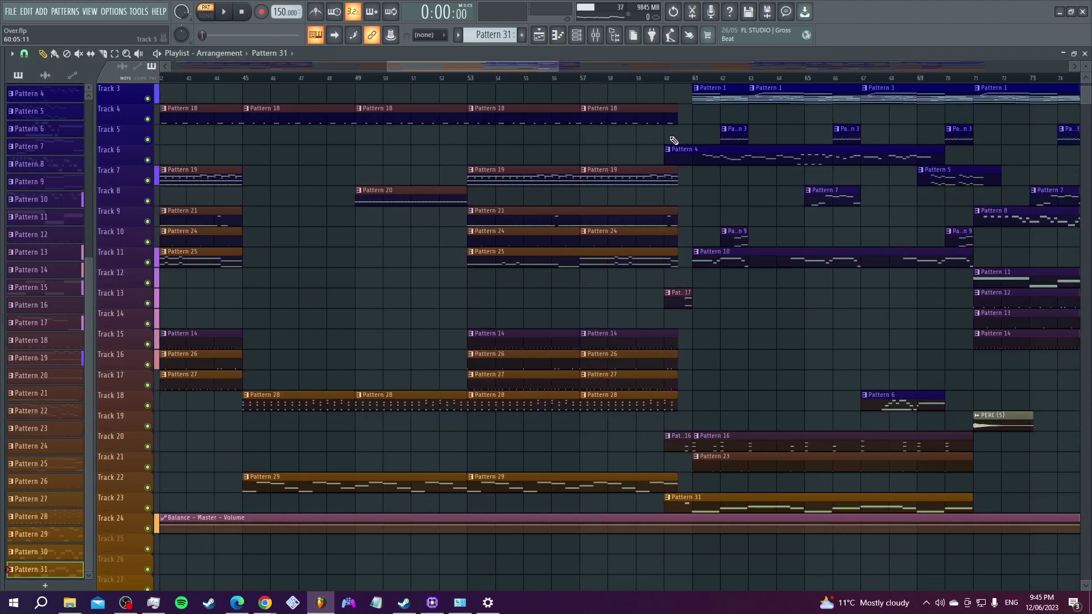
{"action": "left_click", "coordinate": [648, 81]}
{"action": "key", "text": "space"}
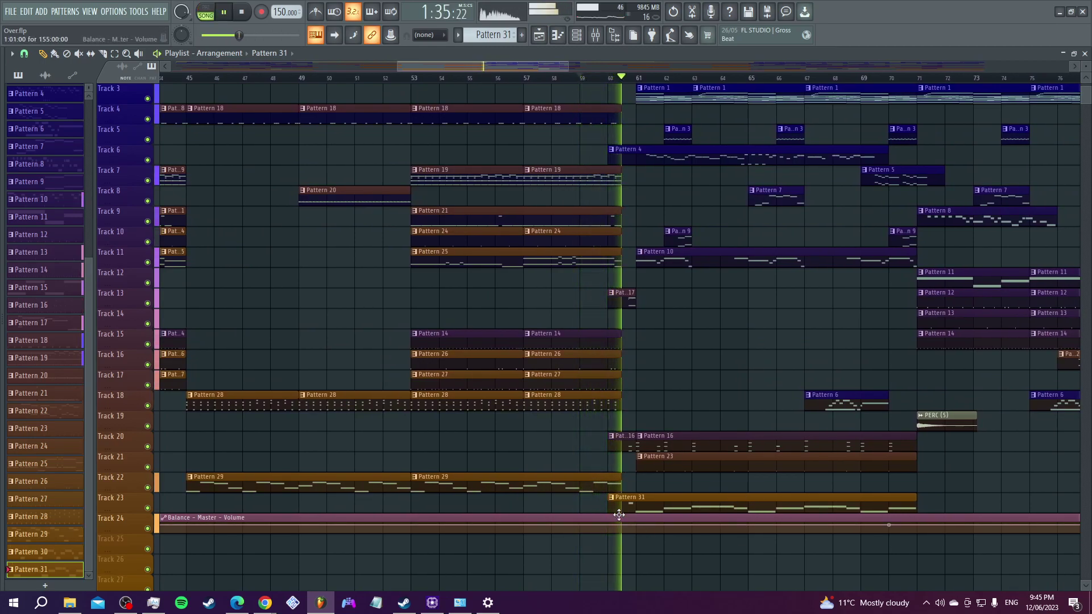
- Check Pattern 32 in the channel rack for remaining steps or notes, with playback stopped
{"action": "left_click", "coordinate": [576, 34]}
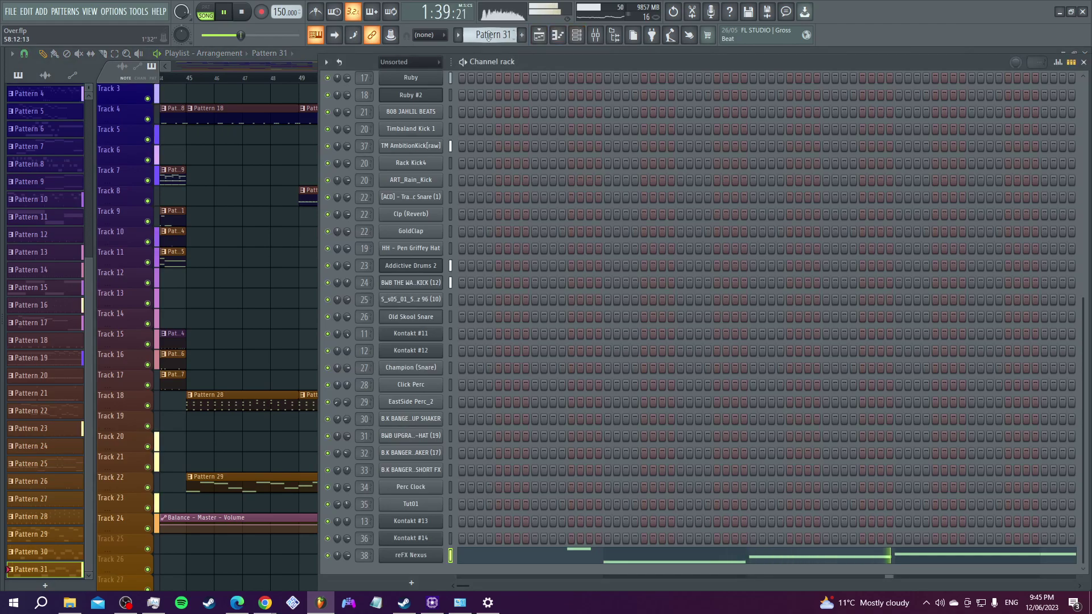
{"action": "left_click", "coordinate": [521, 35]}
{"action": "key", "text": "space"}
{"action": "scroll", "coordinate": [591, 337], "scroll_direction": "up", "scroll_amount": 10}
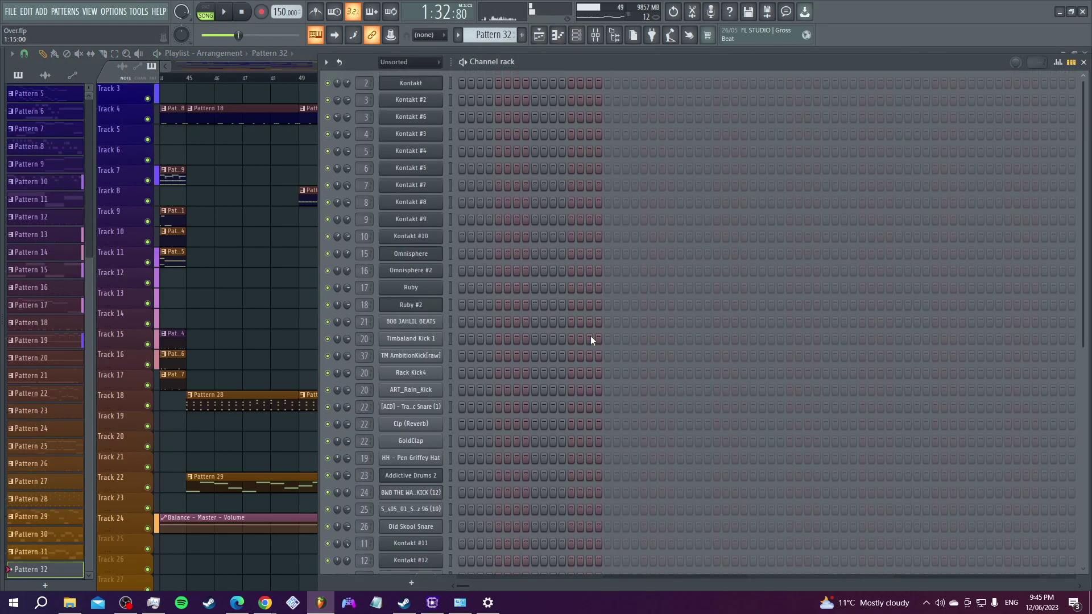
- Display the whole arrangement in the playlist and play it from the beginning, then from bar 121
{"action": "left_click", "coordinate": [539, 35]}
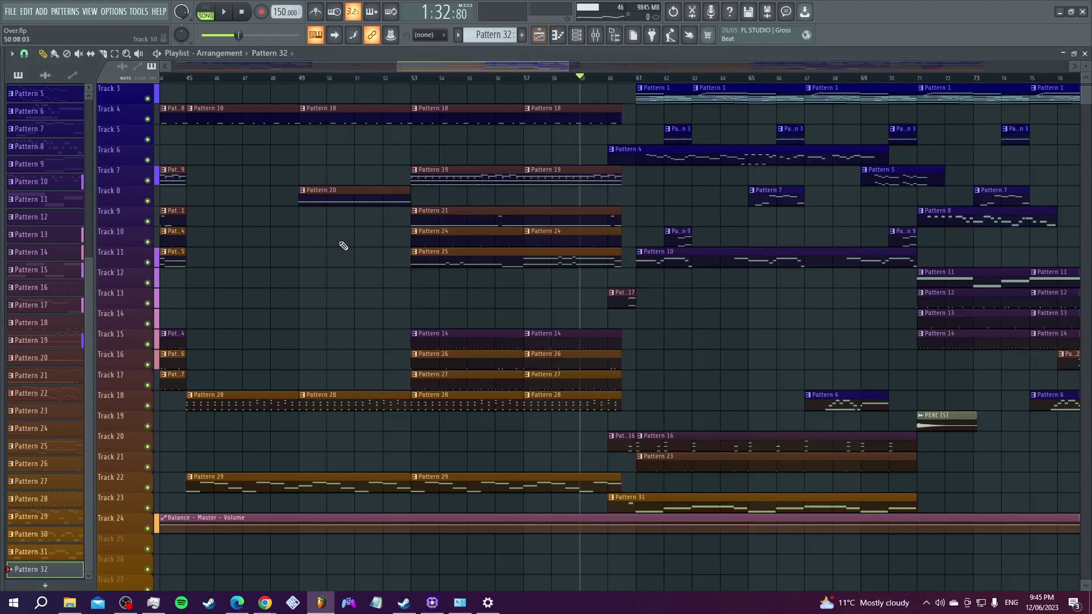
{"action": "left_click_drag", "start_coordinate": [567, 62], "coordinate": [1069, 63]}
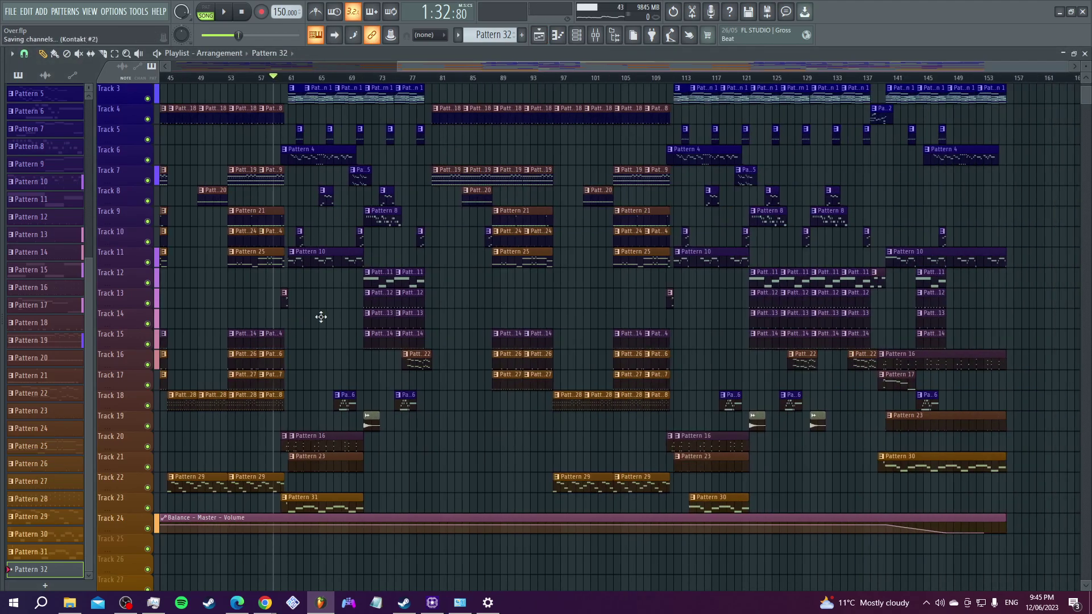
{"action": "scroll", "coordinate": [397, 66], "scroll_direction": "down", "scroll_amount": 4}
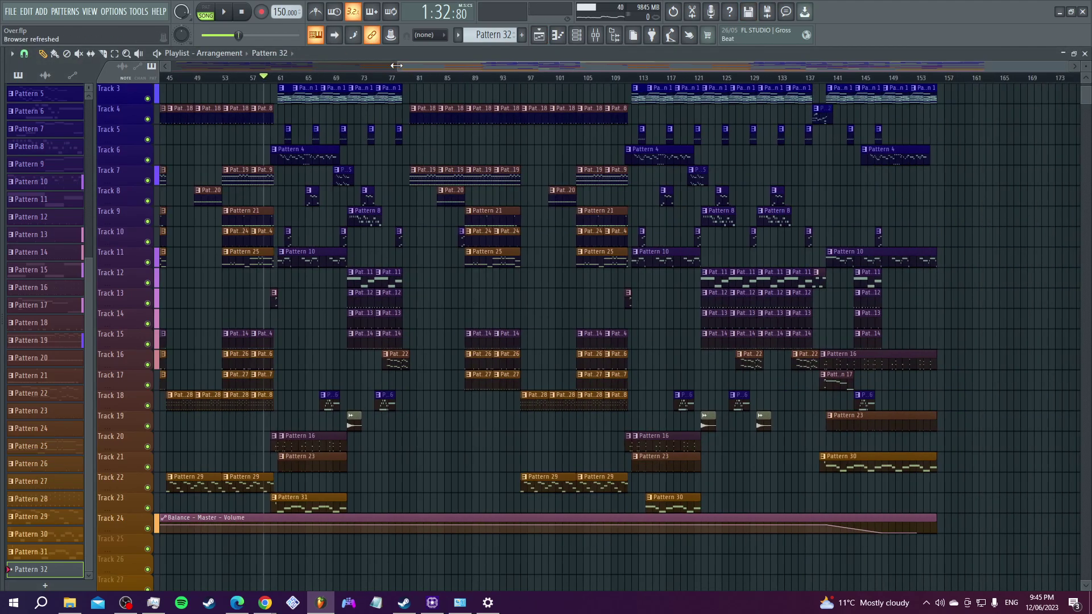
{"action": "scroll", "coordinate": [418, 330], "scroll_direction": "up", "scroll_amount": 2}
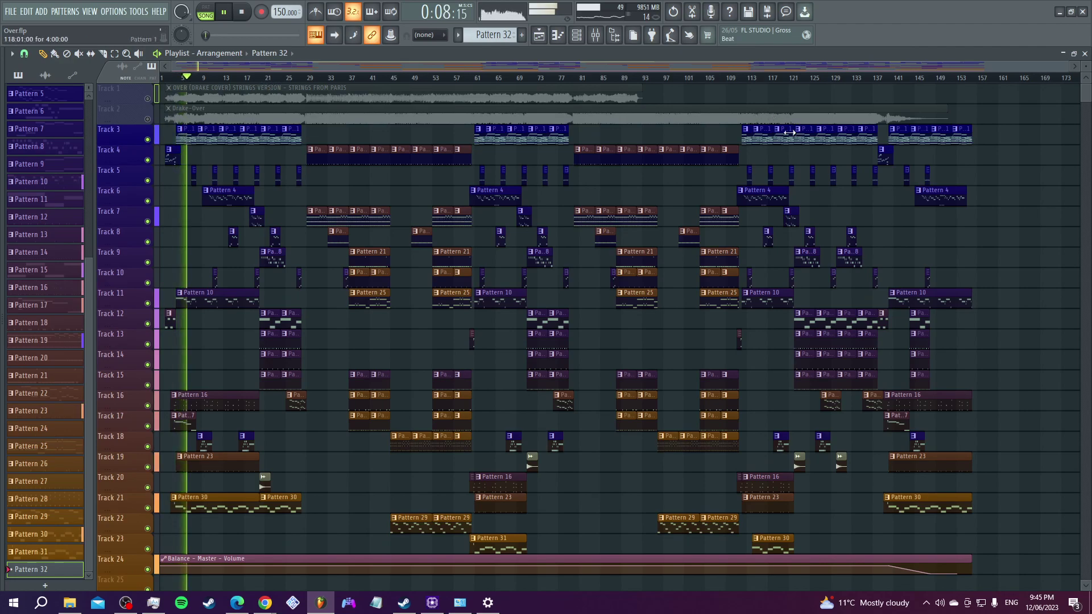
{"action": "left_click", "coordinate": [794, 80]}
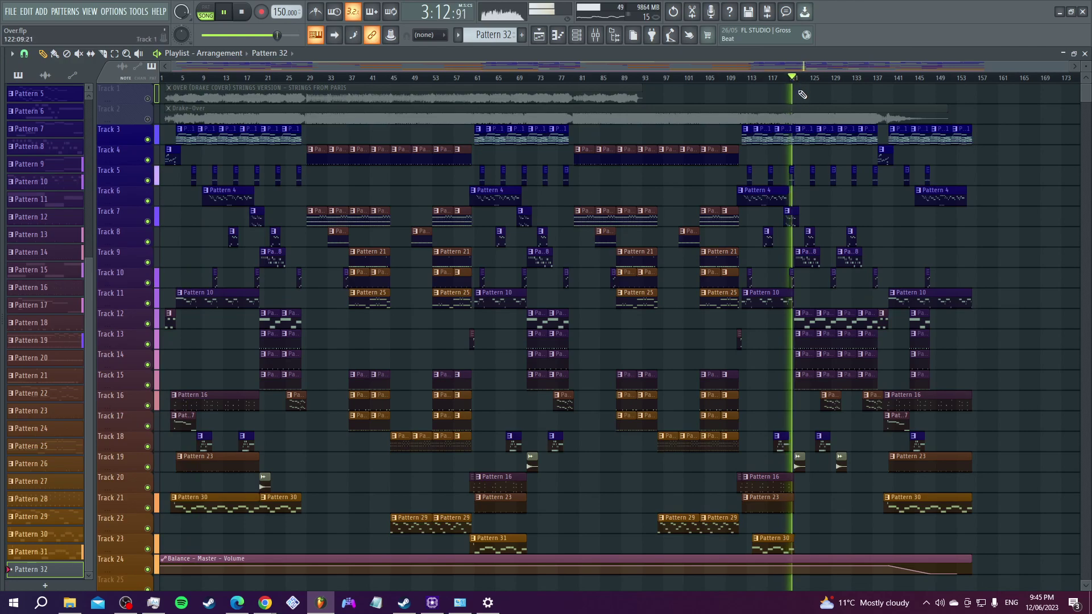